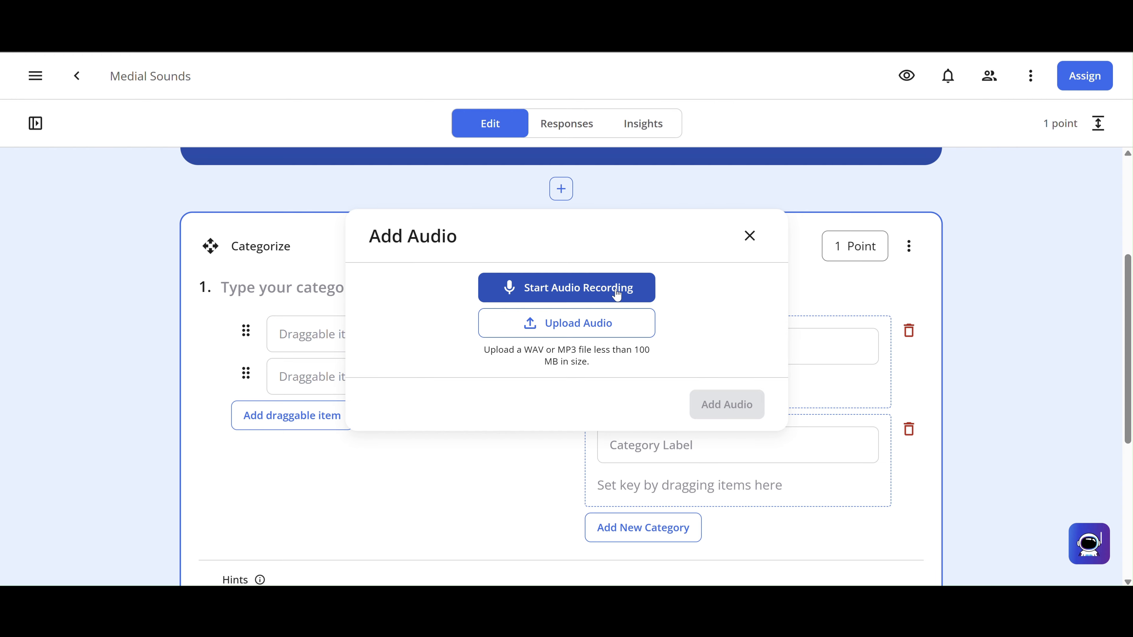
- Record a 3-second audio clip and attach it as the first category's label
left_click(617, 295)
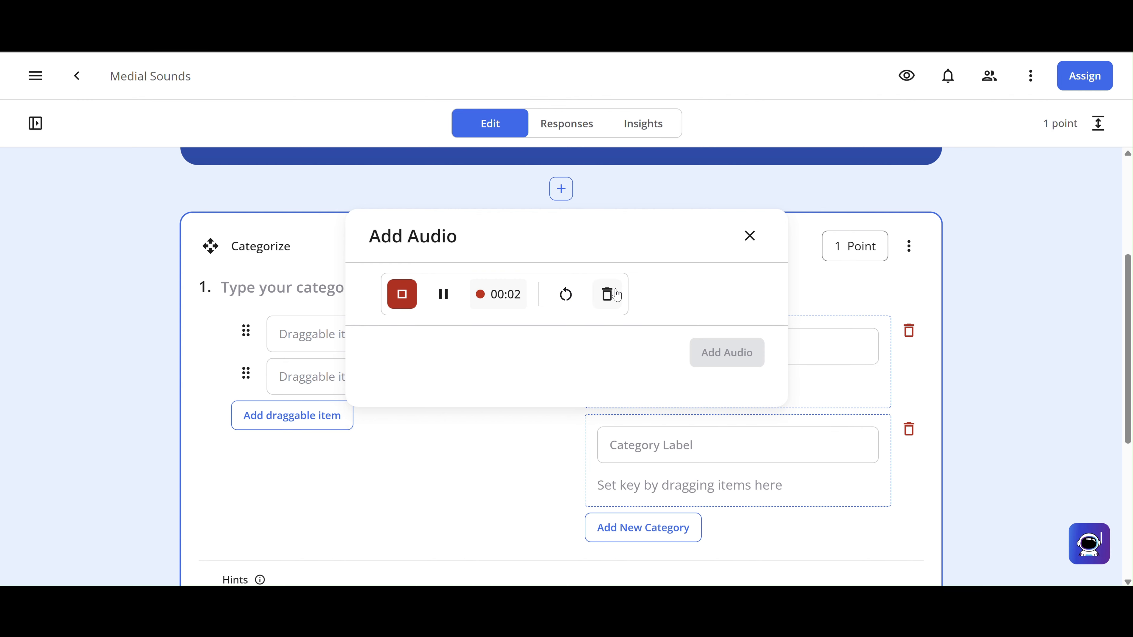
left_click(402, 296)
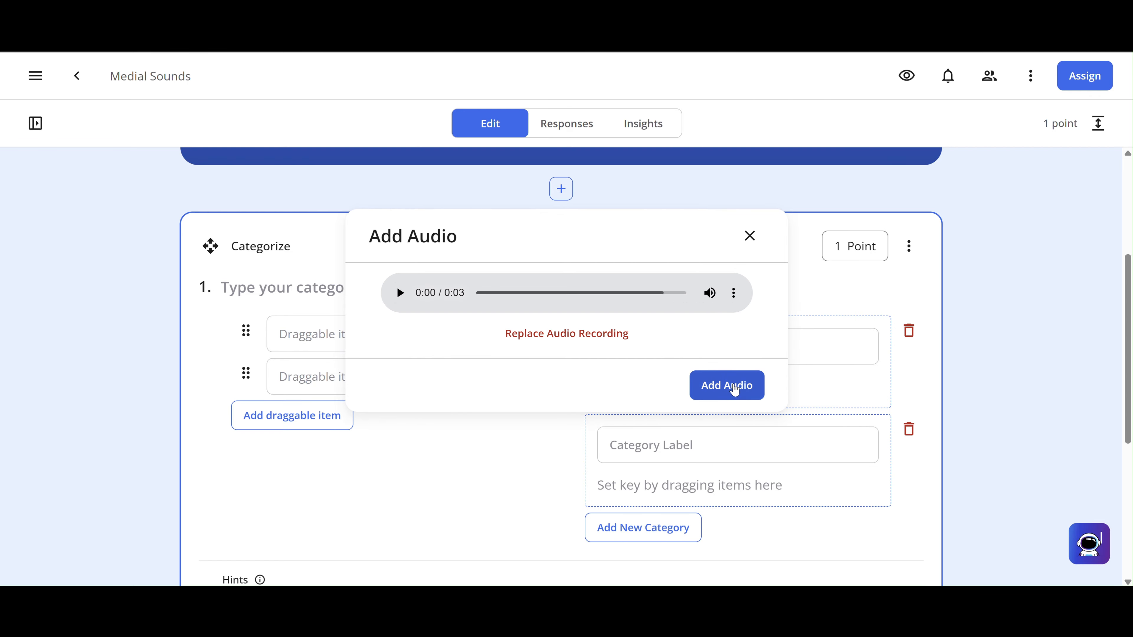
left_click(733, 386)
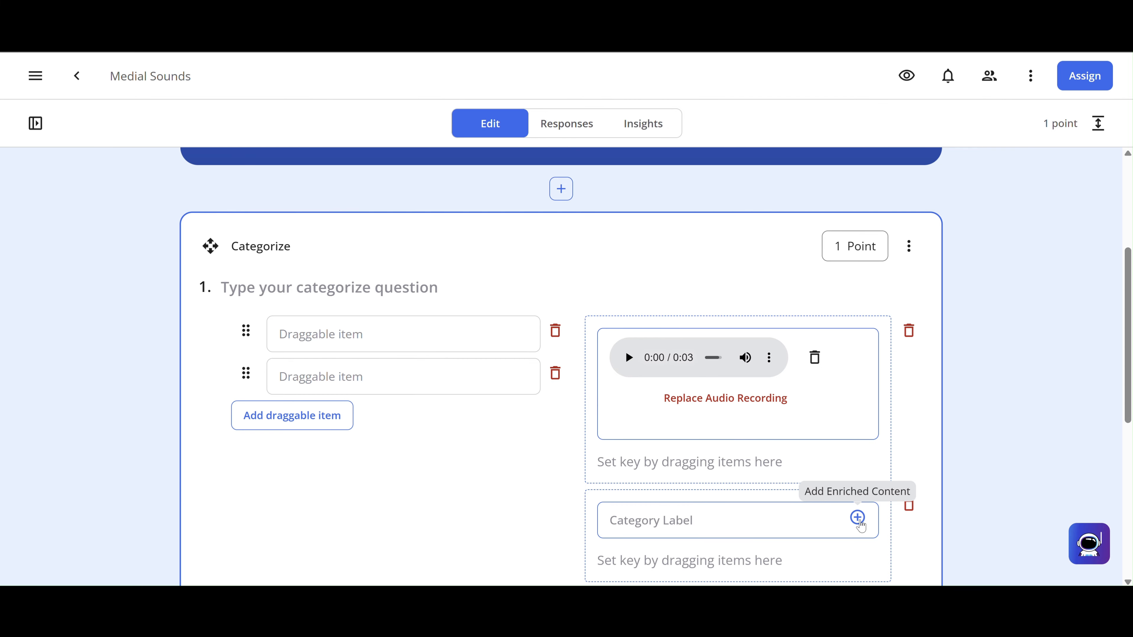
scroll(860, 527, "down", 3)
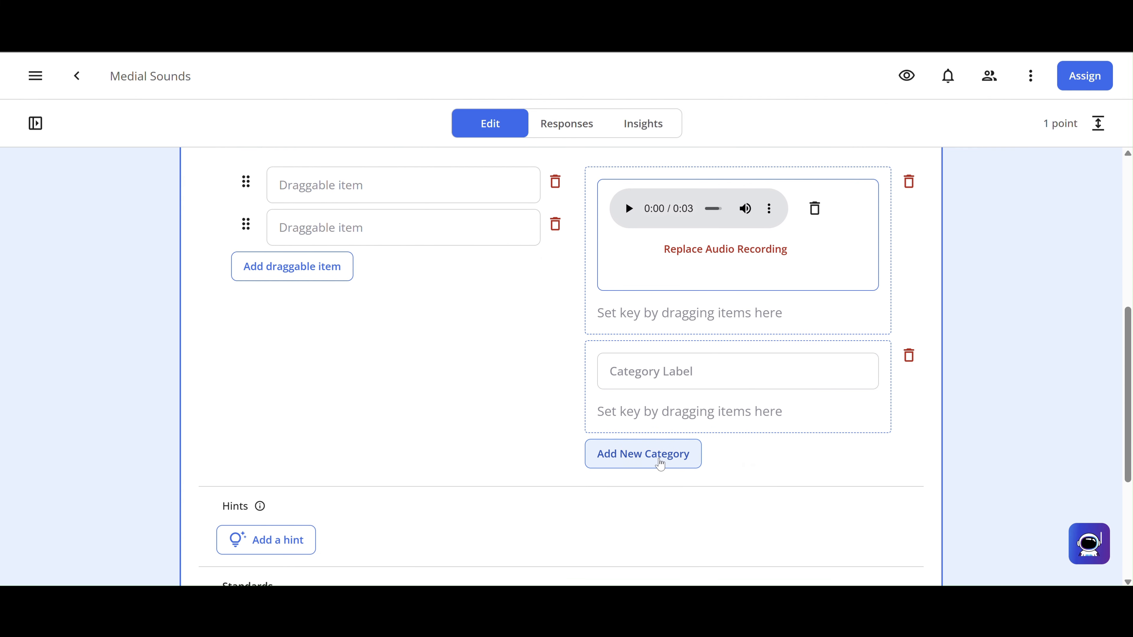
- Add a third category, then record a 4-second clip as the second category's label
left_click(662, 461)
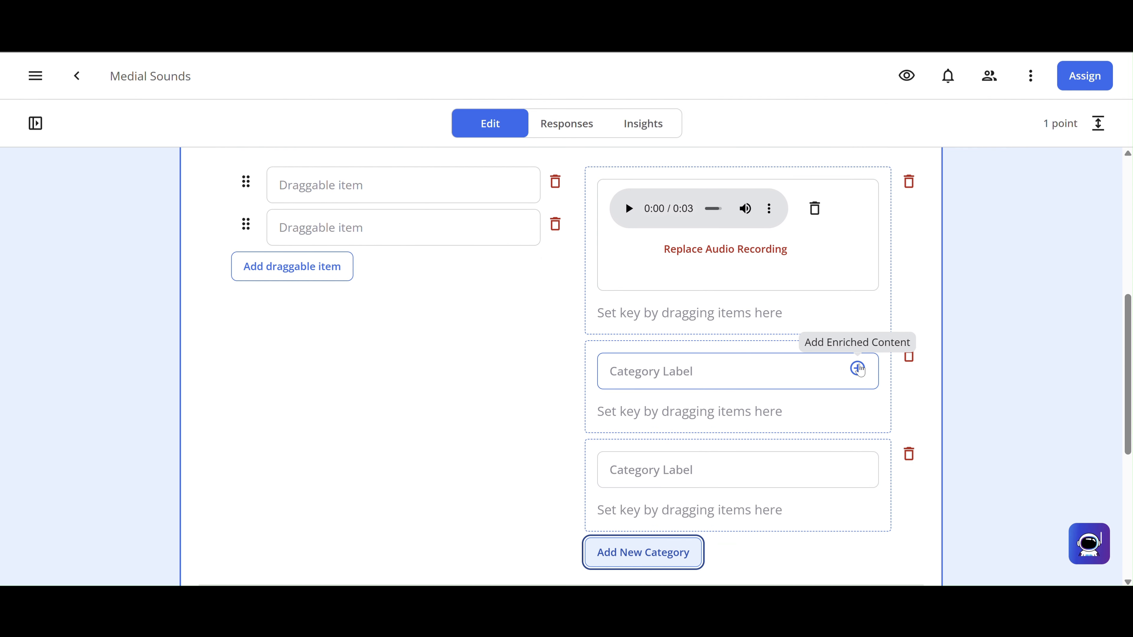
left_click(858, 369)
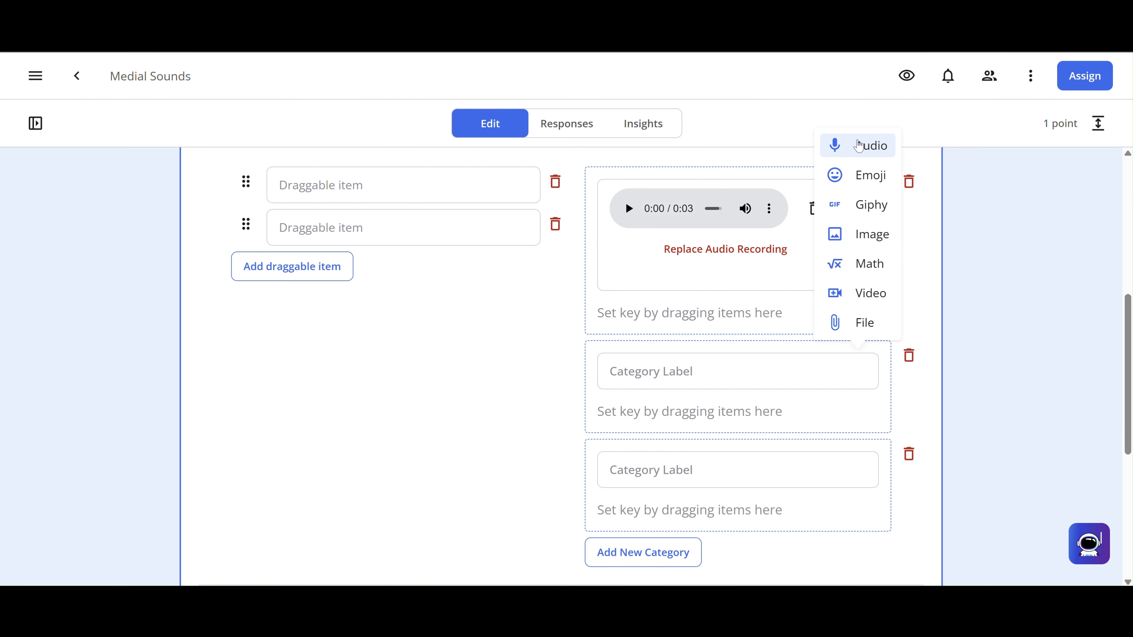
left_click(858, 145)
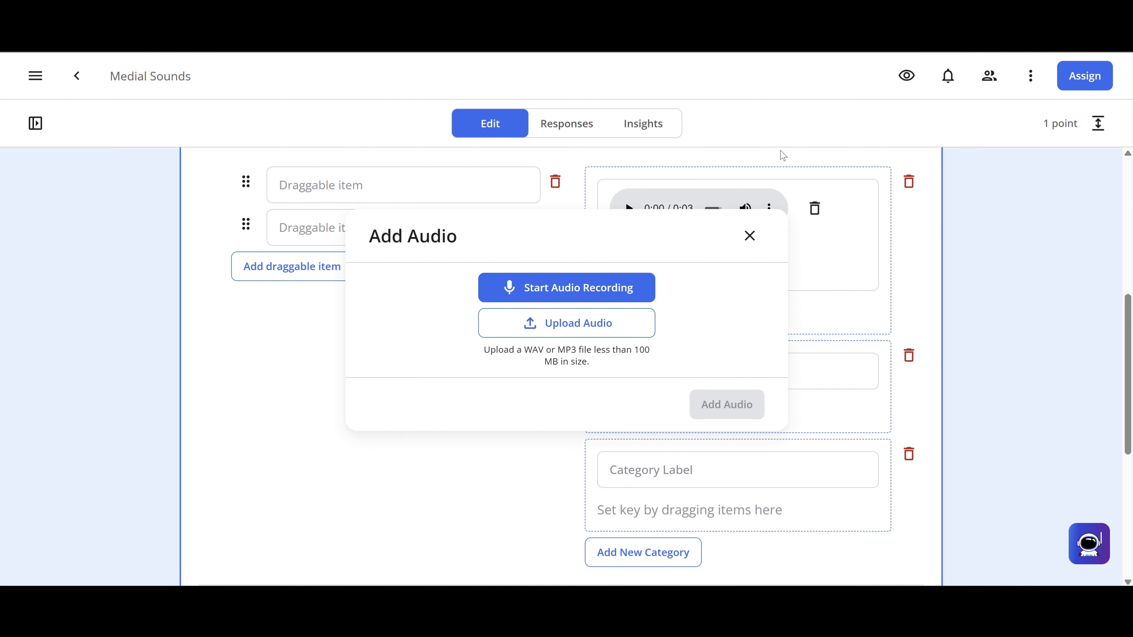
left_click(536, 286)
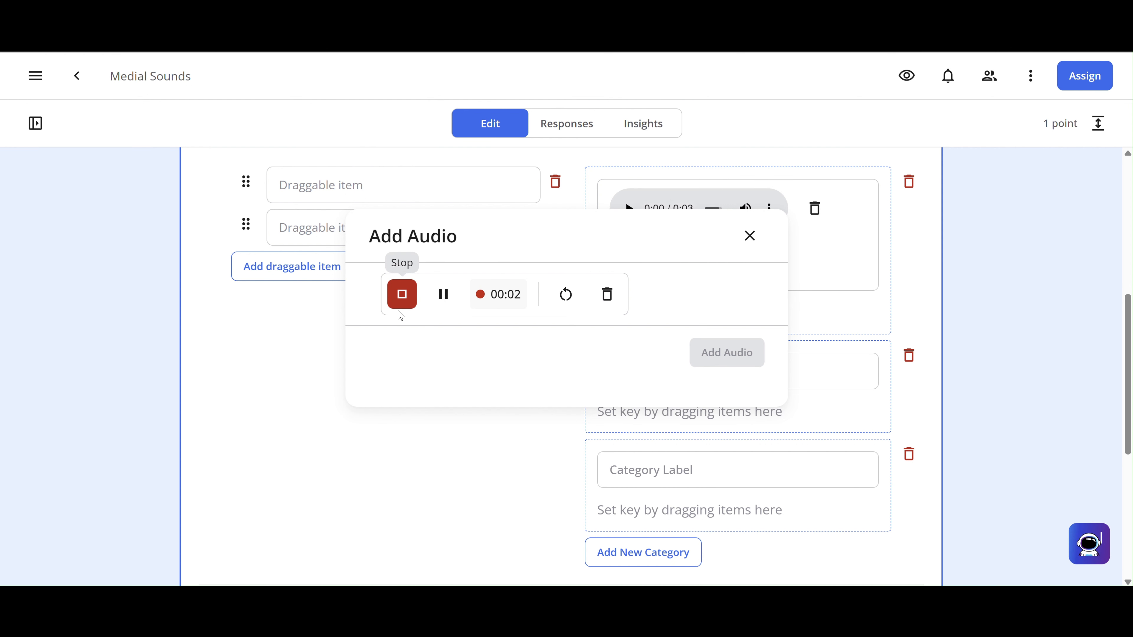
left_click(411, 295)
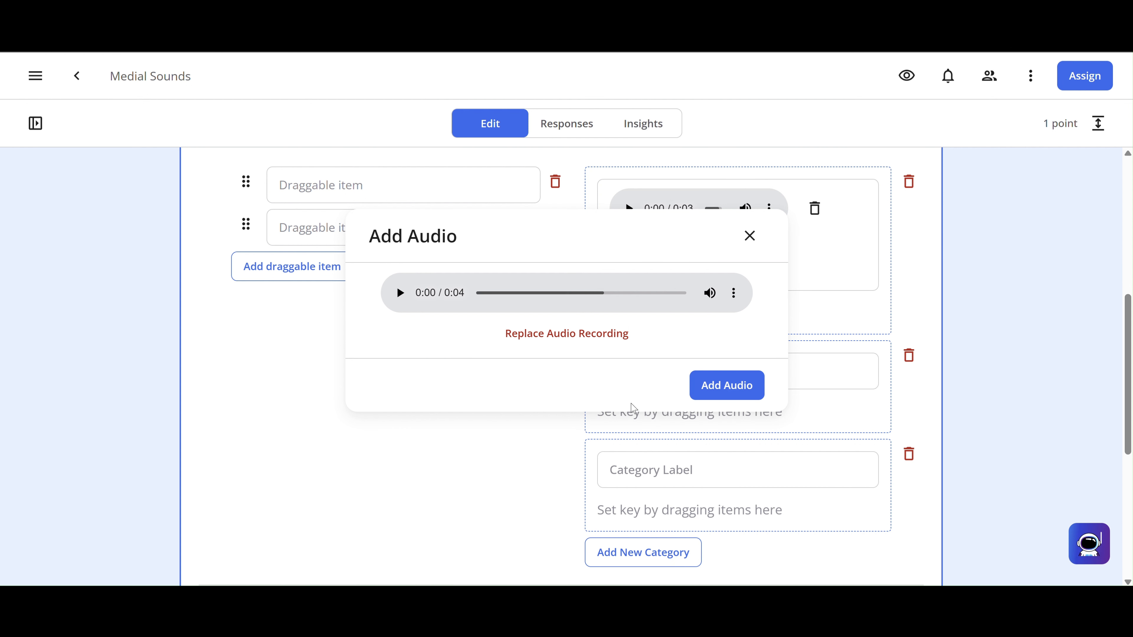
left_click(733, 399)
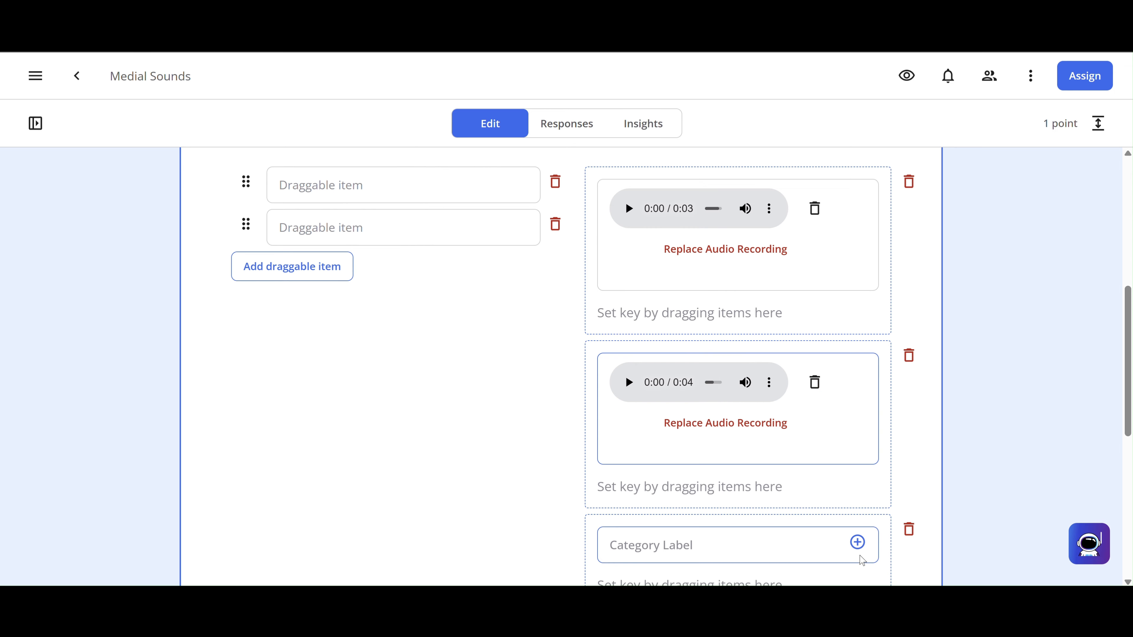
- Record a 2-second audio clip as the third category's label
left_click(857, 543)
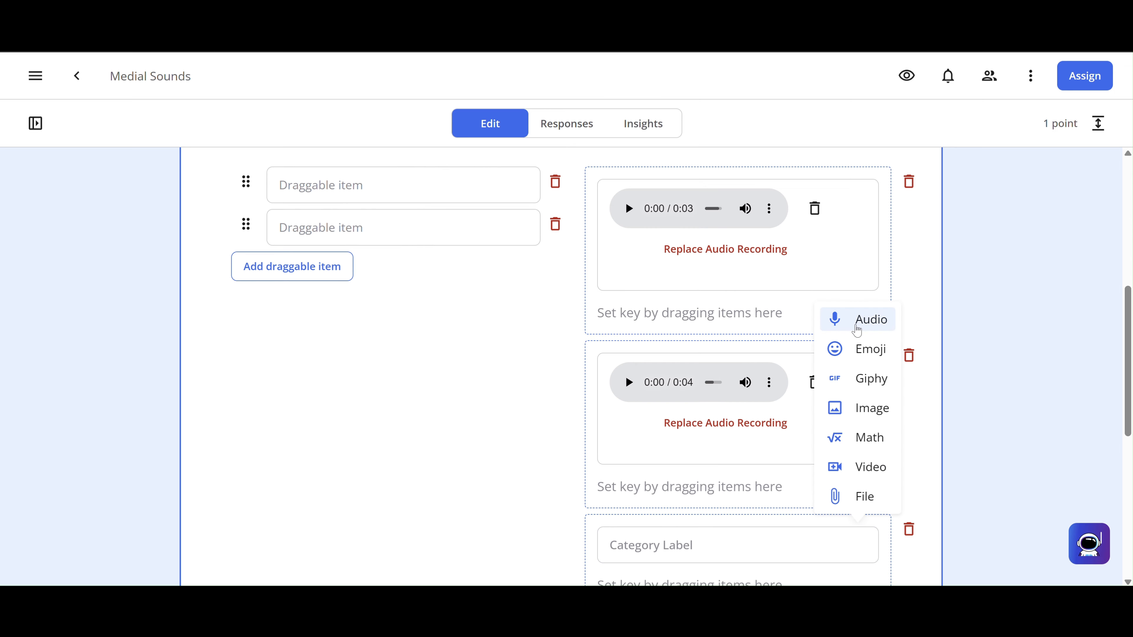
left_click(859, 329)
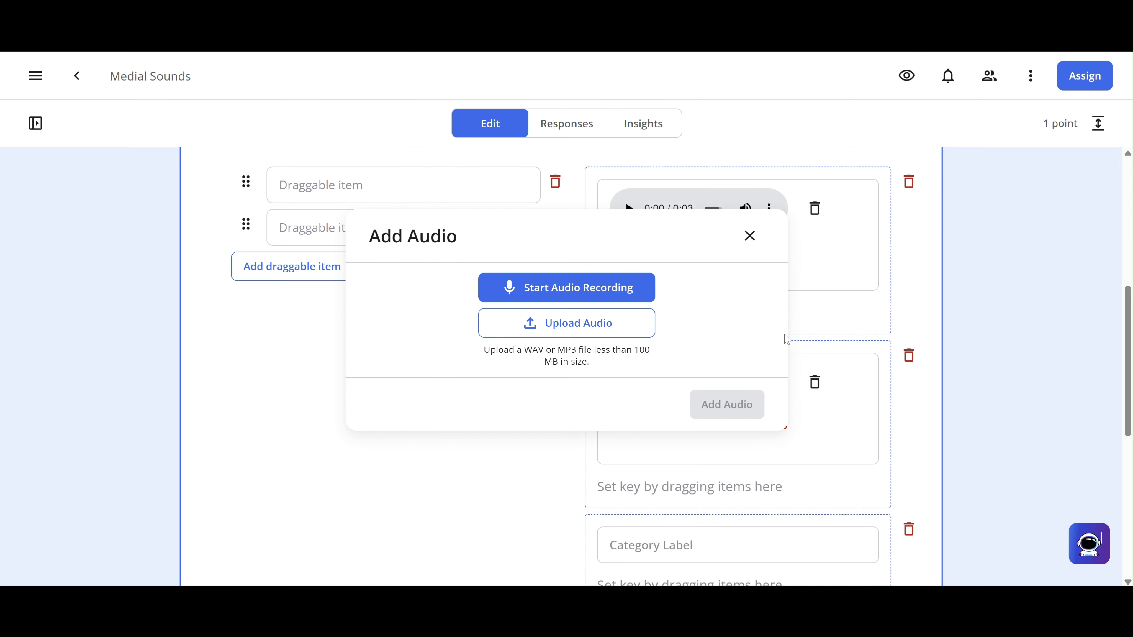
left_click(638, 297)
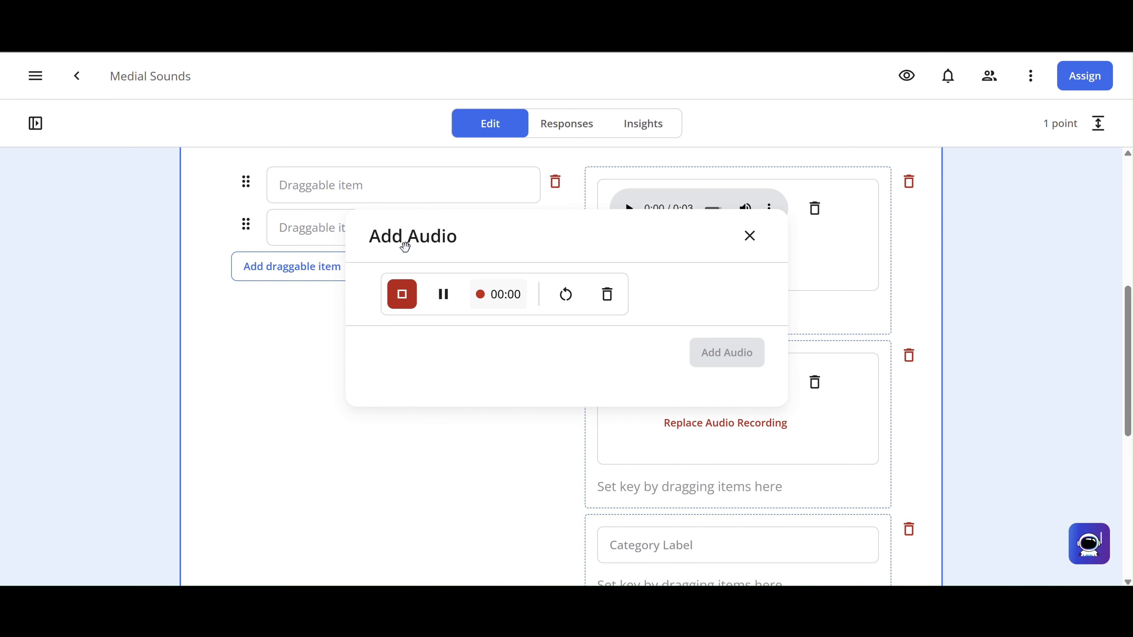
left_click(404, 299)
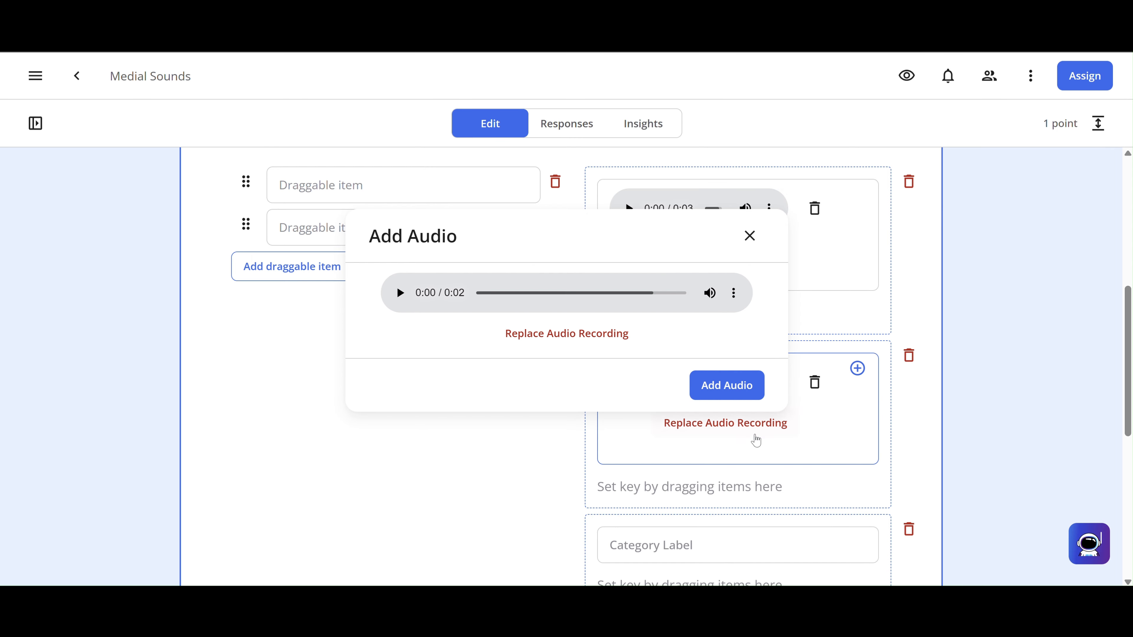
left_click(727, 385)
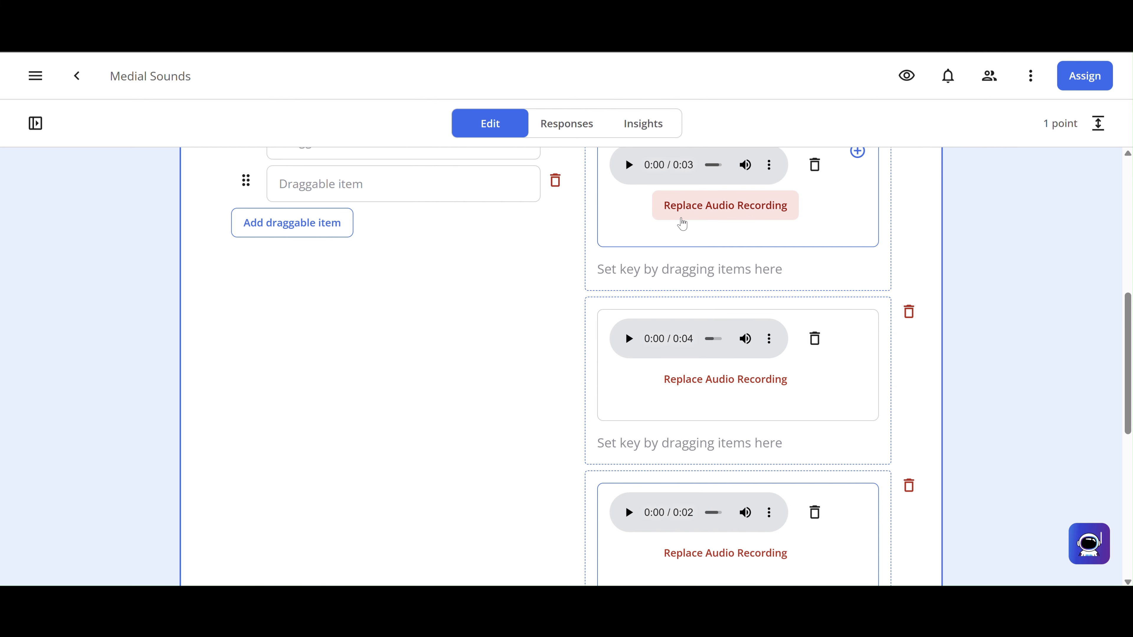
- Play back the 3-, 4- and 2-second category recordings to verify them
left_click(629, 165)
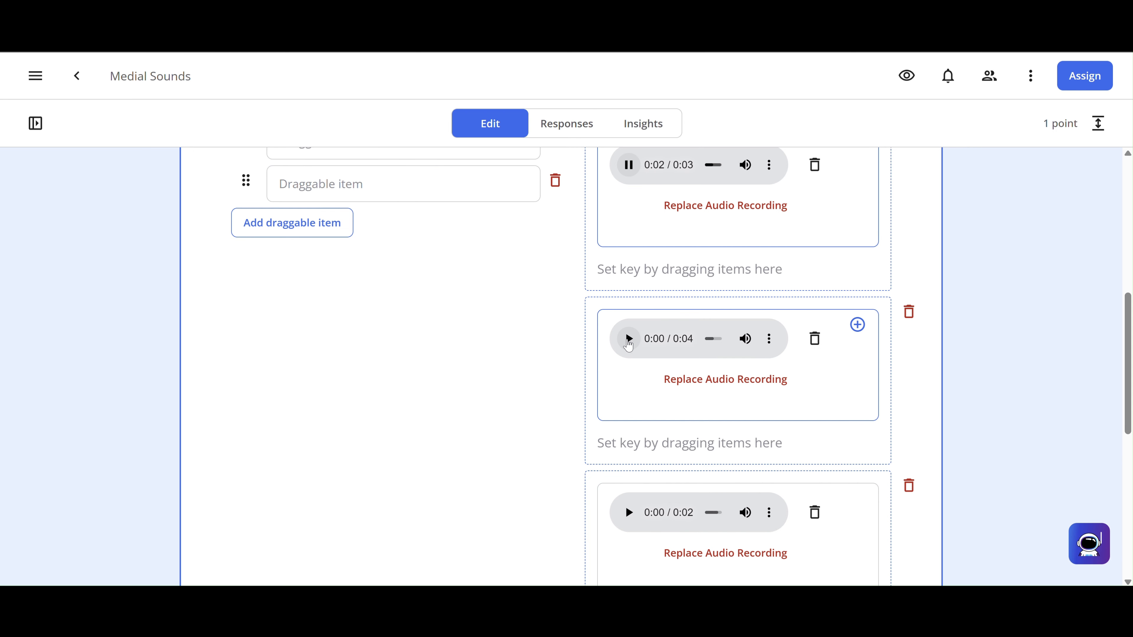
left_click(628, 340)
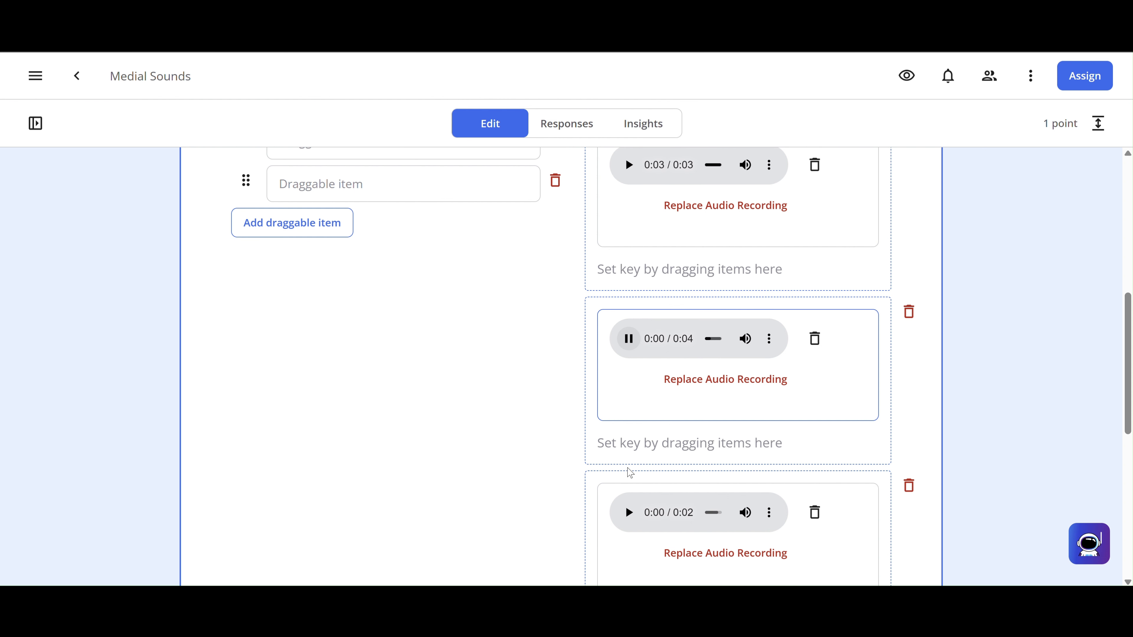
left_click(628, 526)
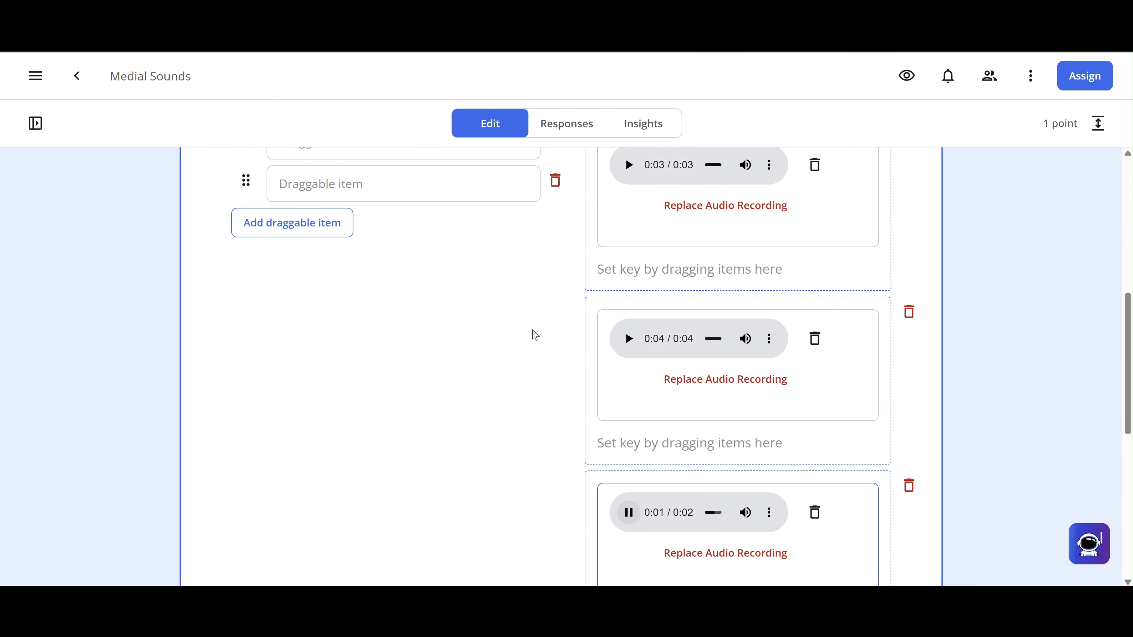
scroll(531, 332, "up", 2)
left_click(427, 229)
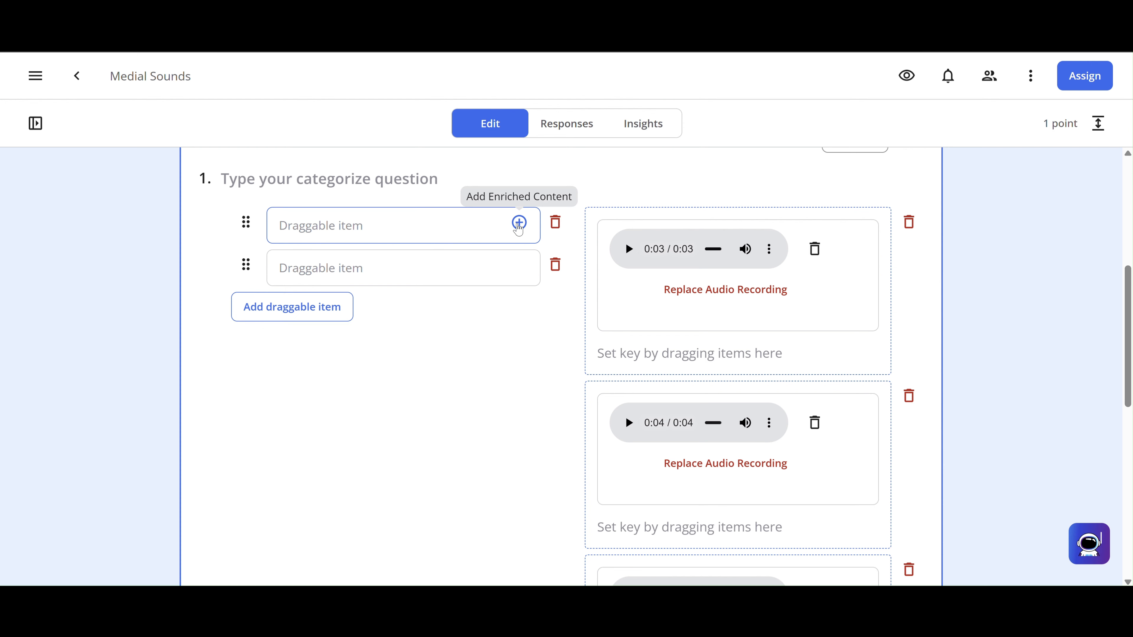
- Upload the frog picture and insert it into the first draggable item
left_click(518, 225)
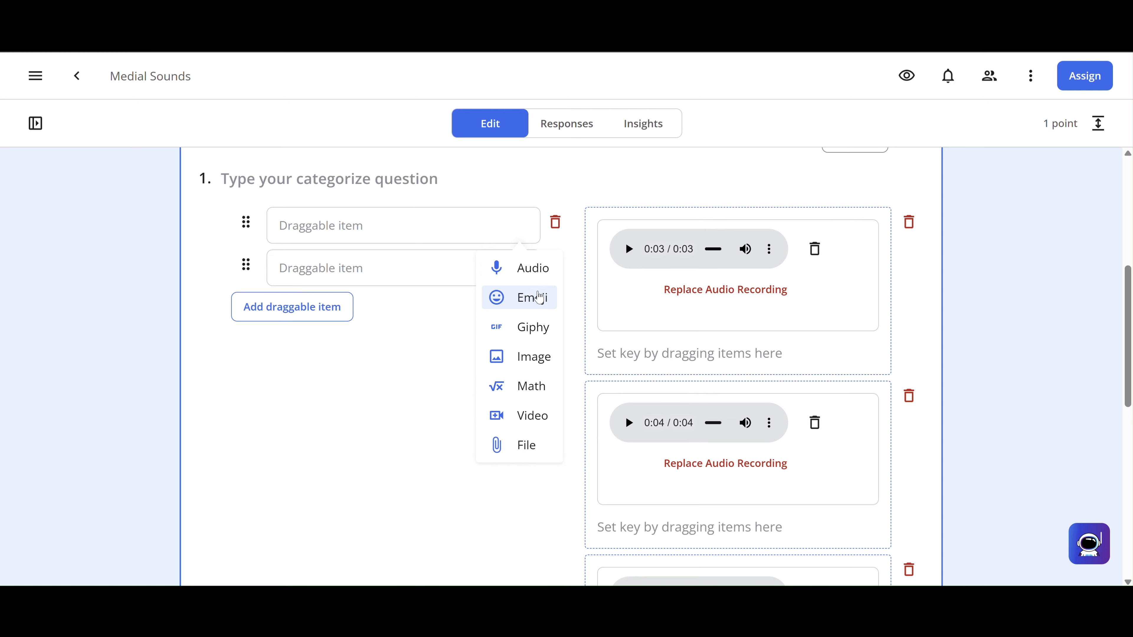
left_click(536, 367)
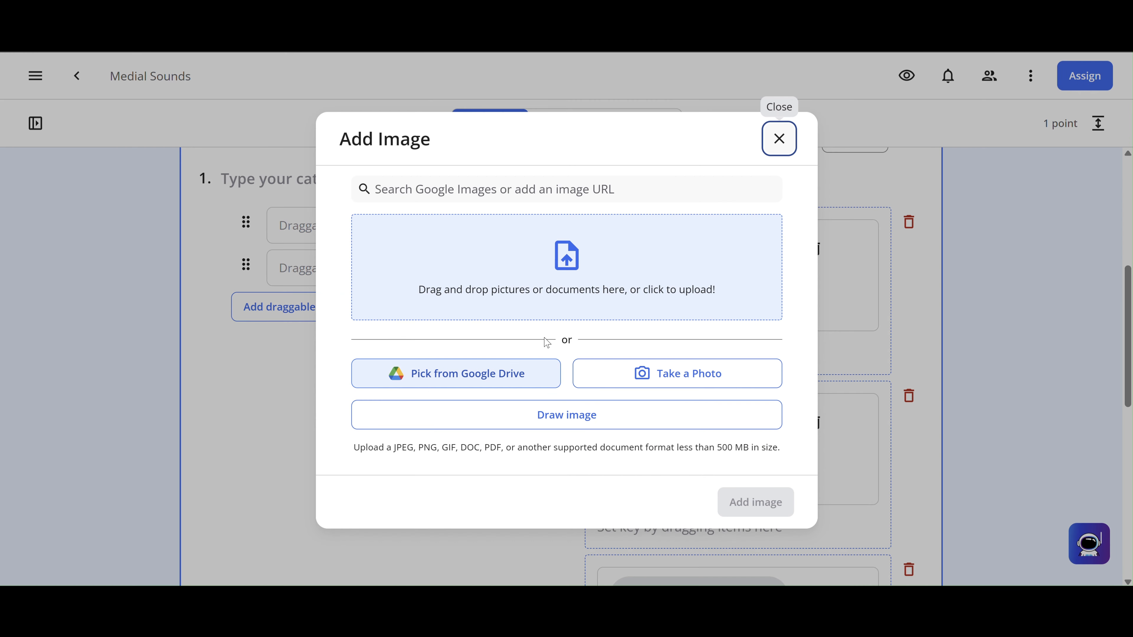
left_click(586, 261)
left_click(843, 469)
double_click(843, 469)
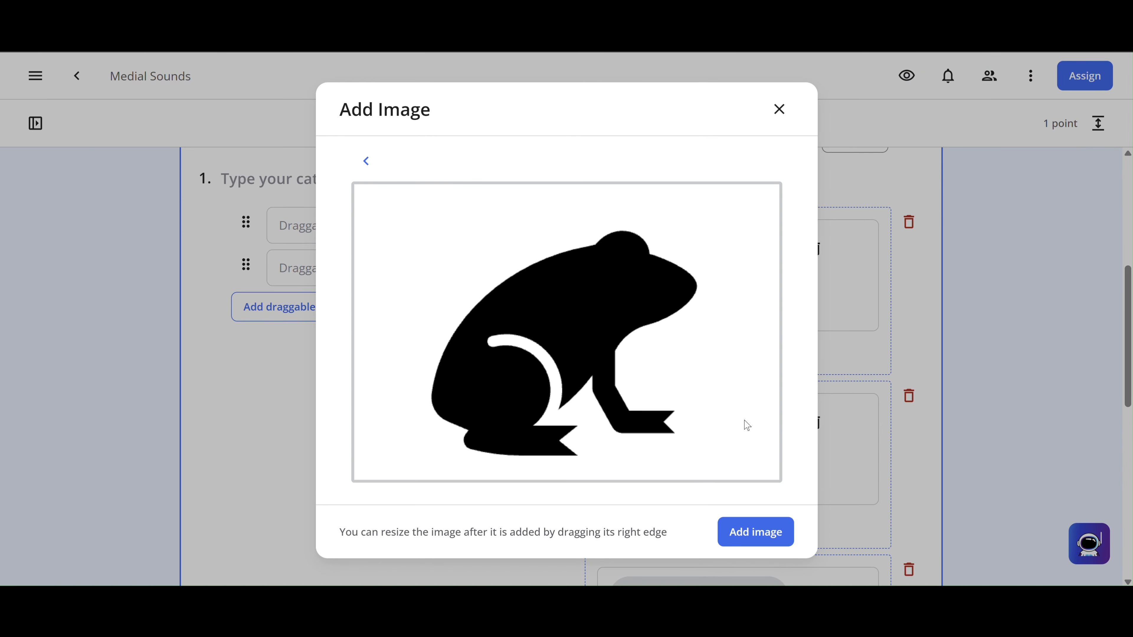
left_click(739, 533)
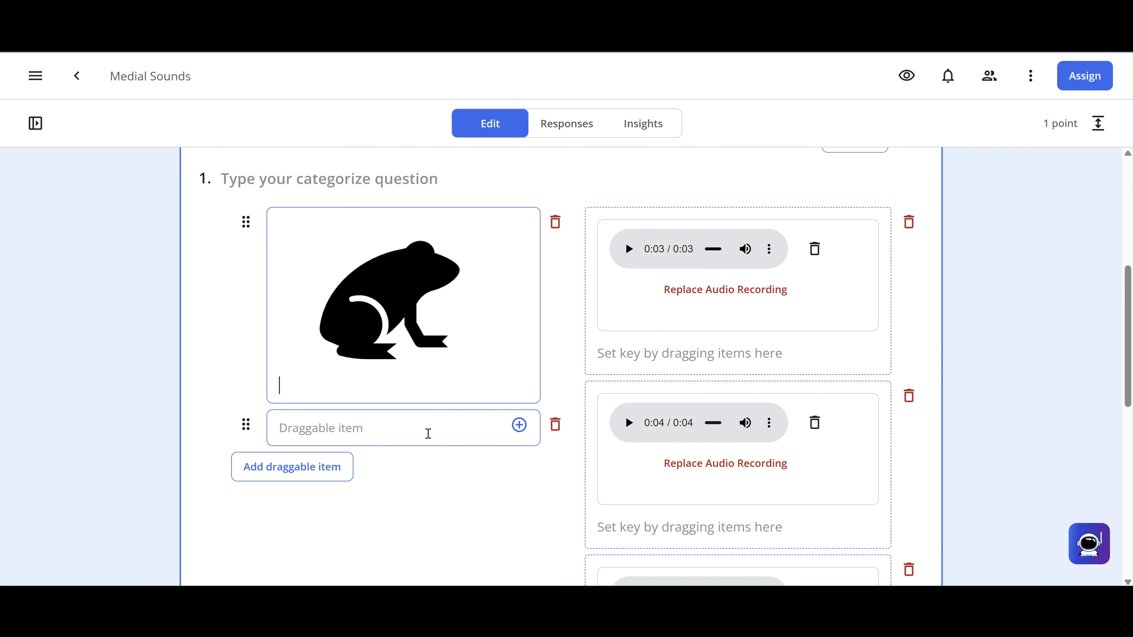
left_click(428, 433)
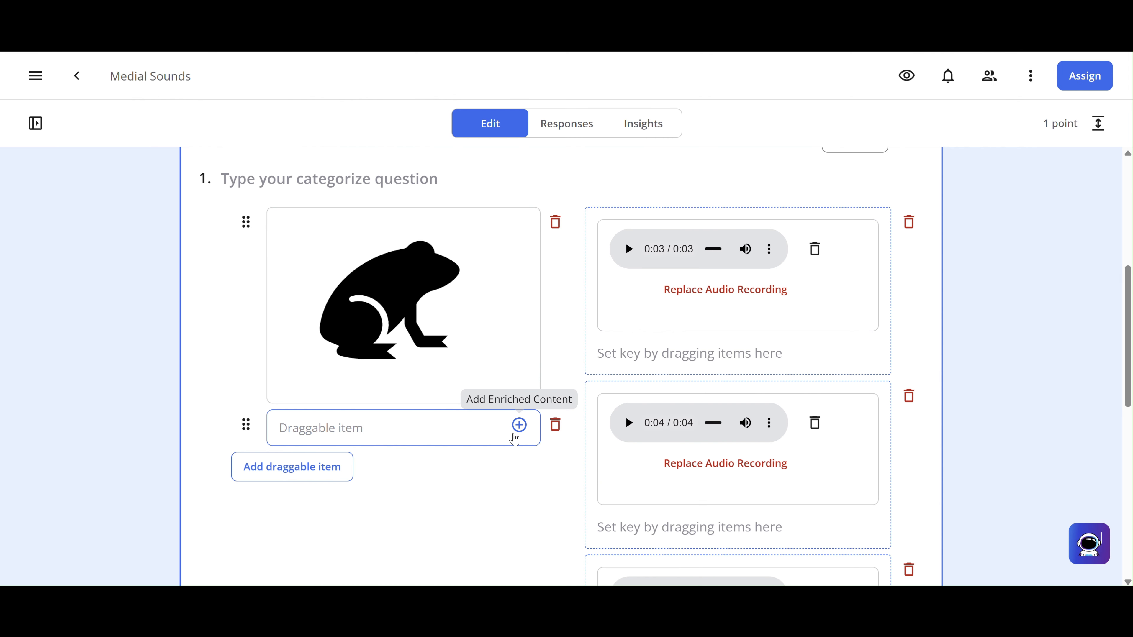
- Upload the price-tag picture and insert it into the second draggable item
left_click(519, 425)
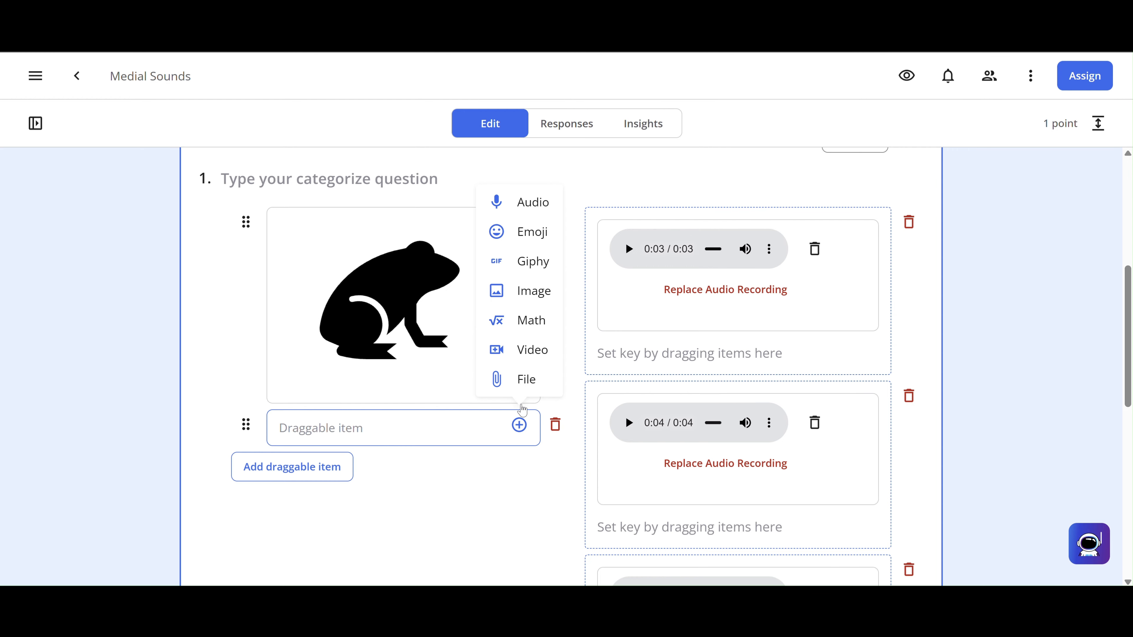
left_click(518, 305)
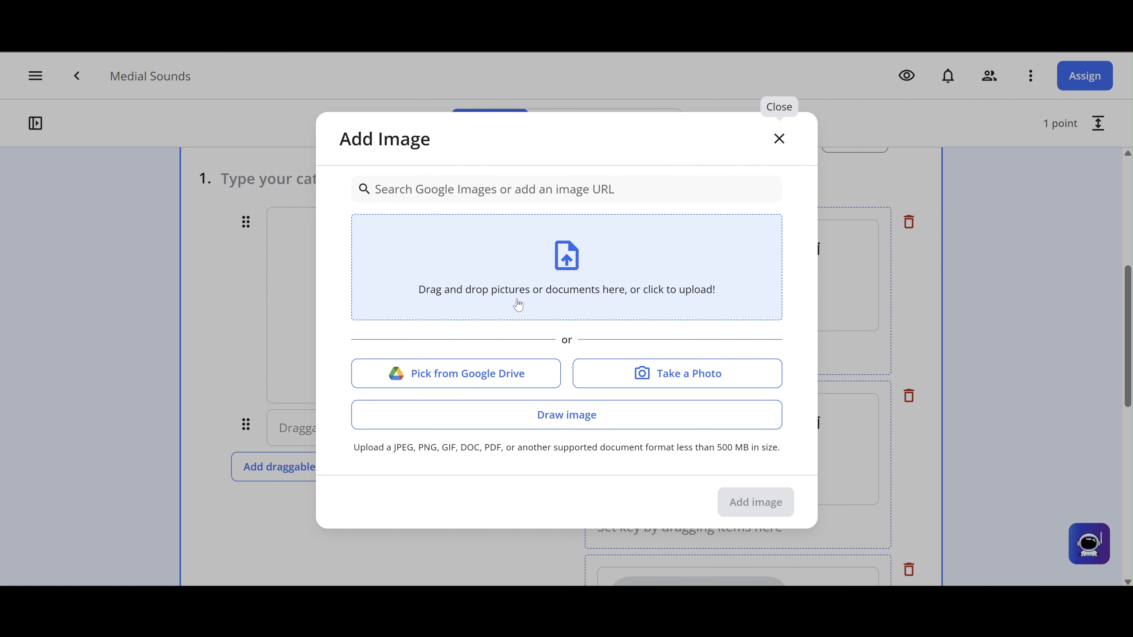
left_click(577, 295)
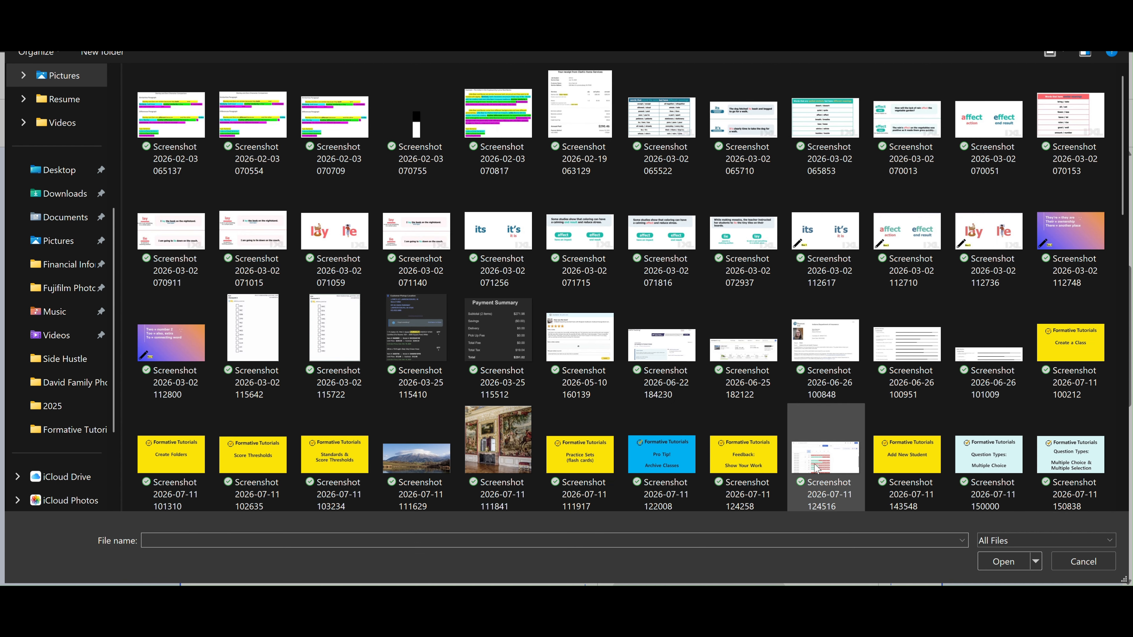
scroll(822, 427, "down", 15)
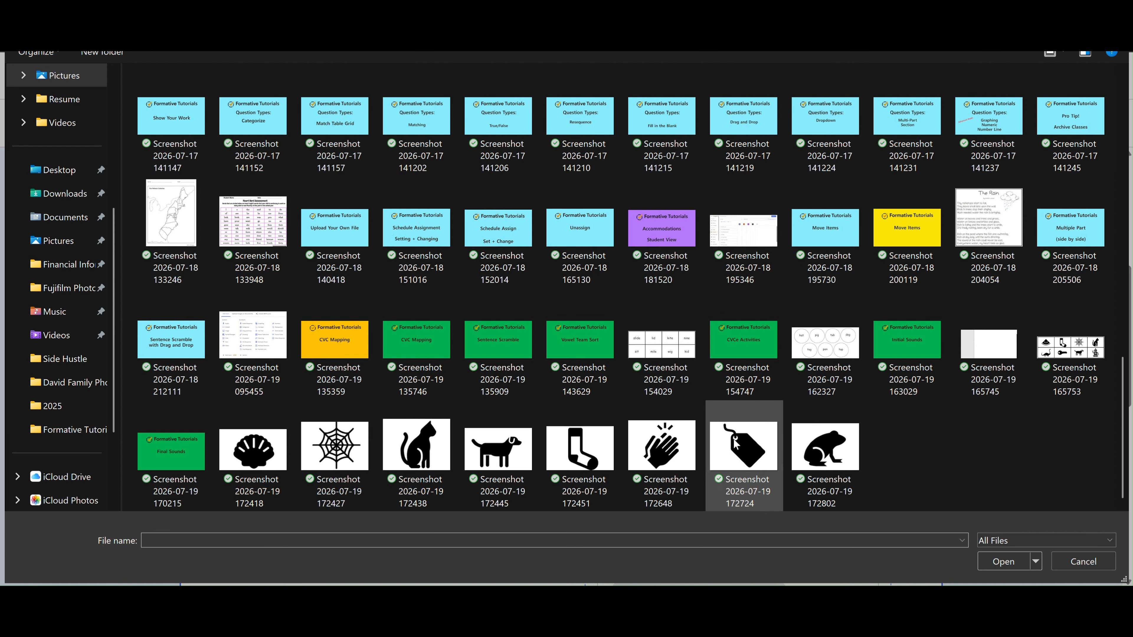
double_click(742, 447)
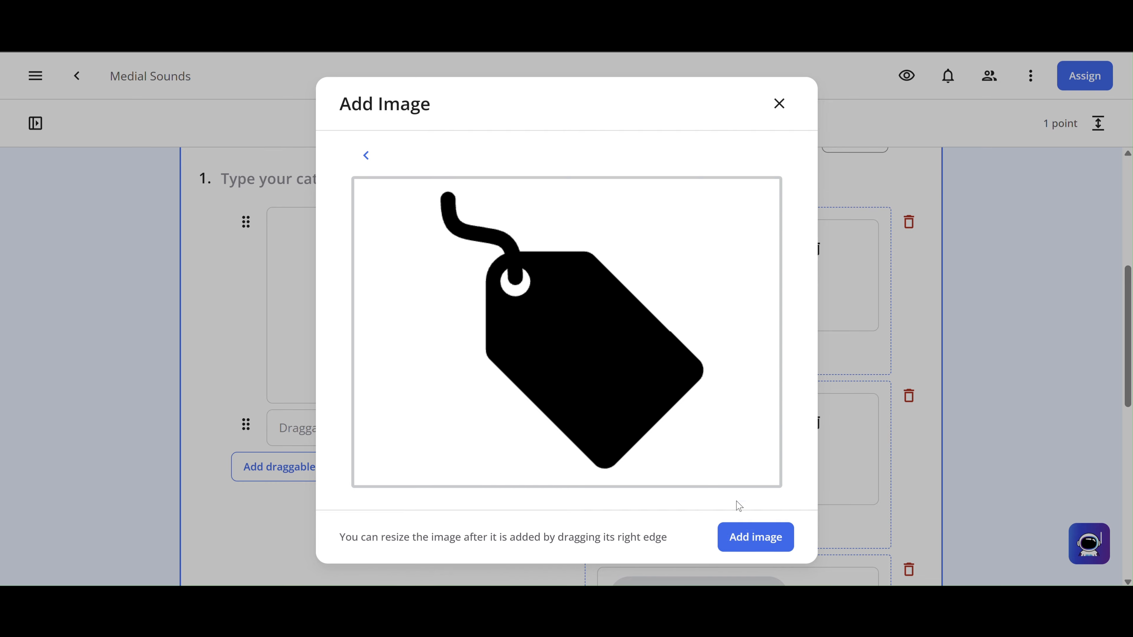
left_click(738, 537)
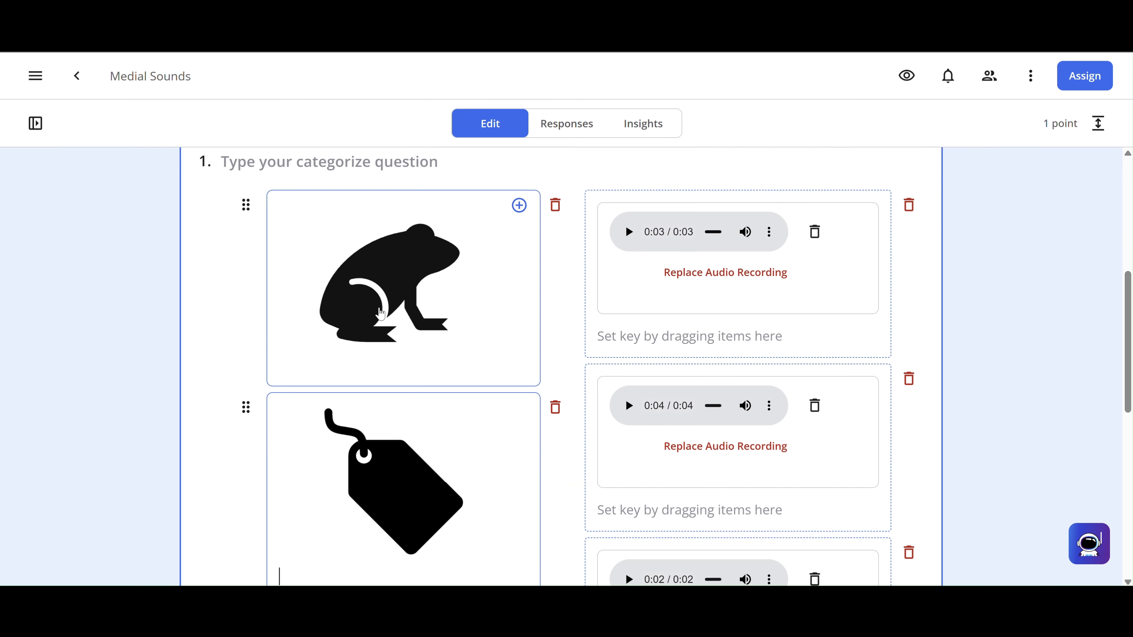
- Shrink the frog picture and centre it in its card
left_click(384, 313)
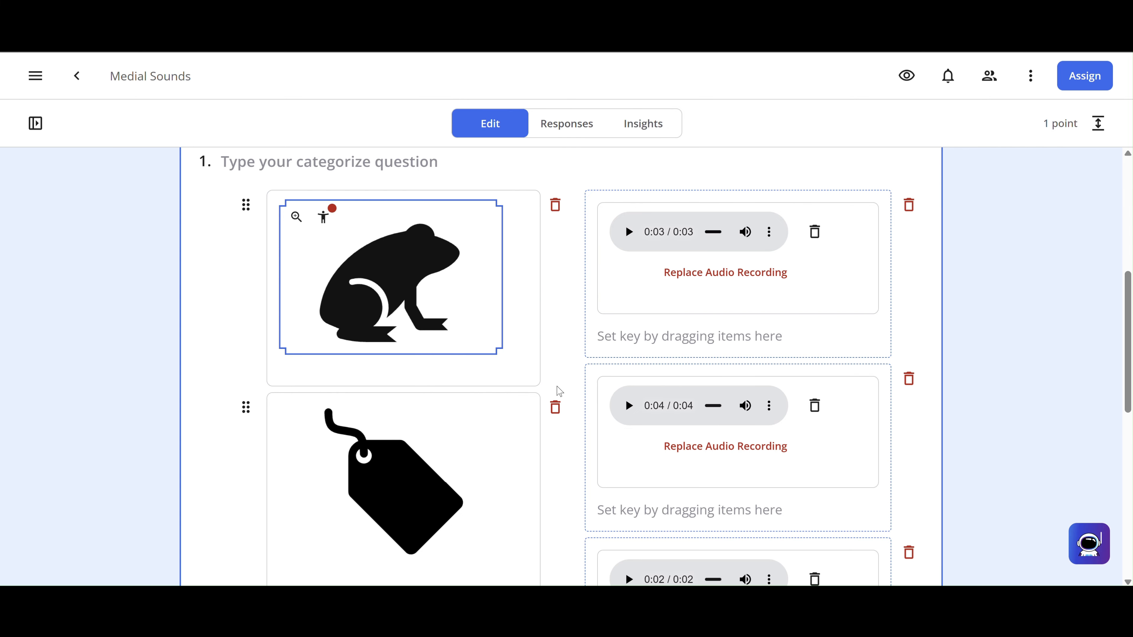
left_click(1065, 341)
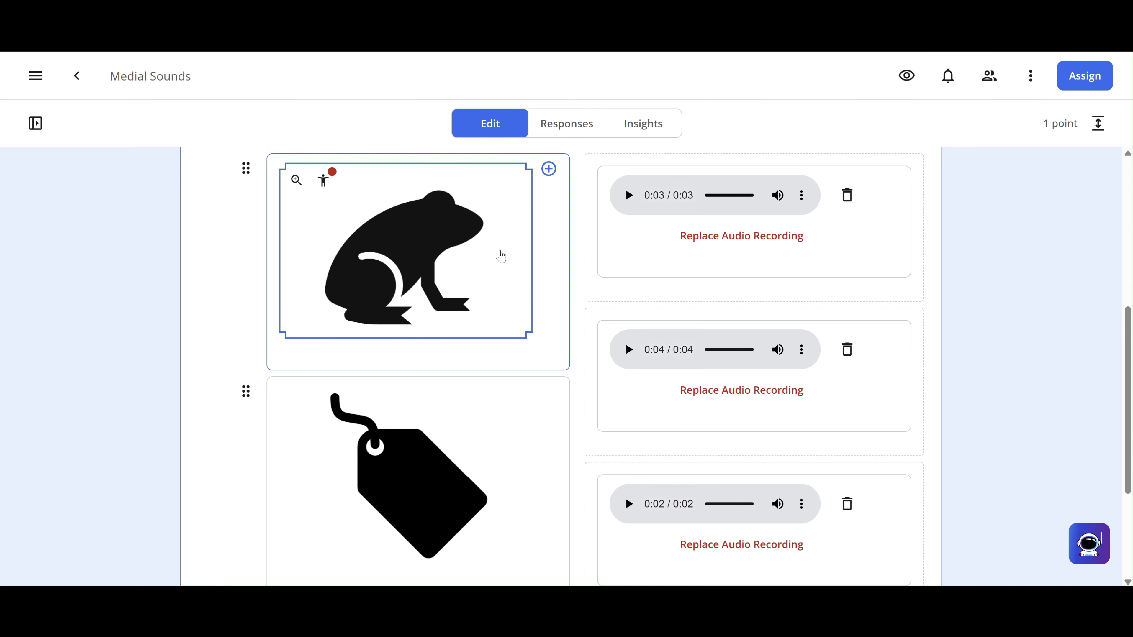
left_click(518, 314)
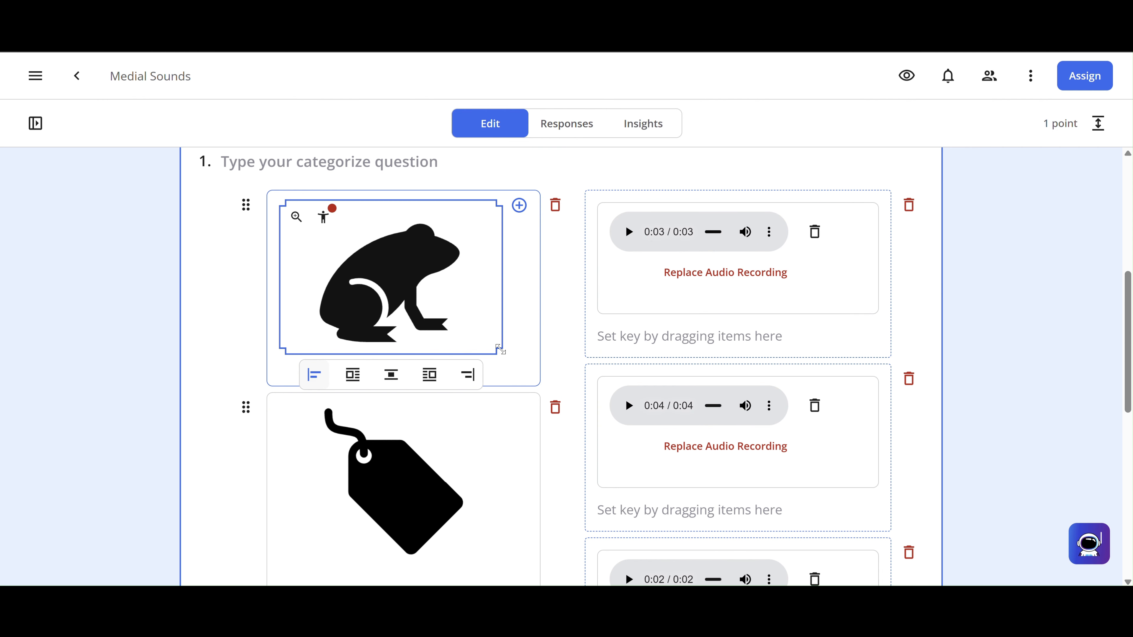
left_click_drag(499, 350, 434, 302)
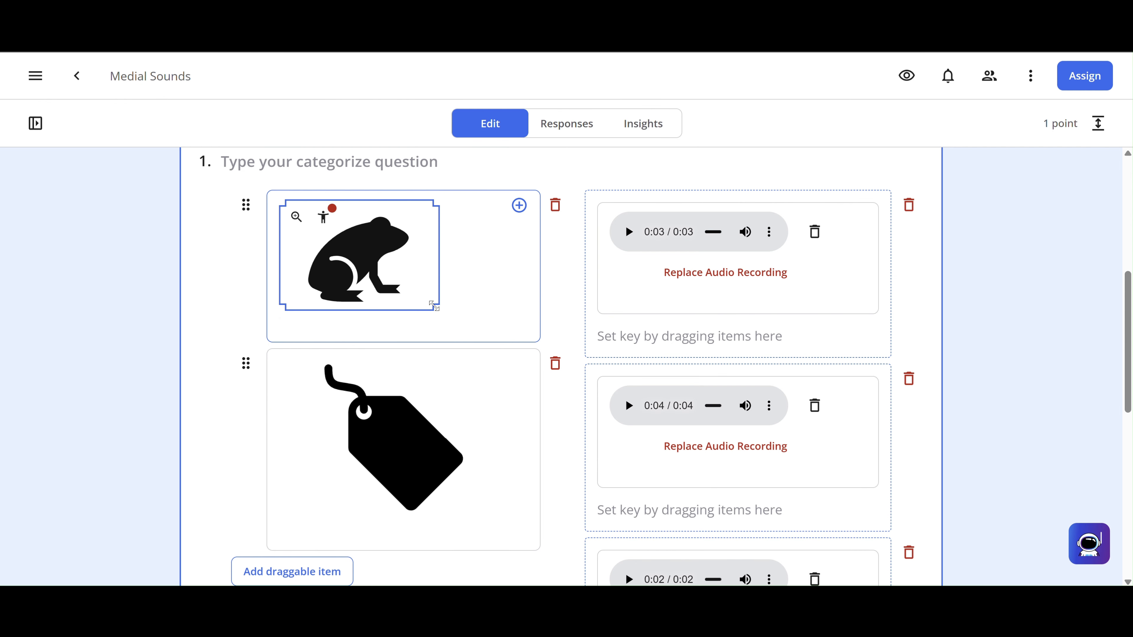
left_click(359, 331)
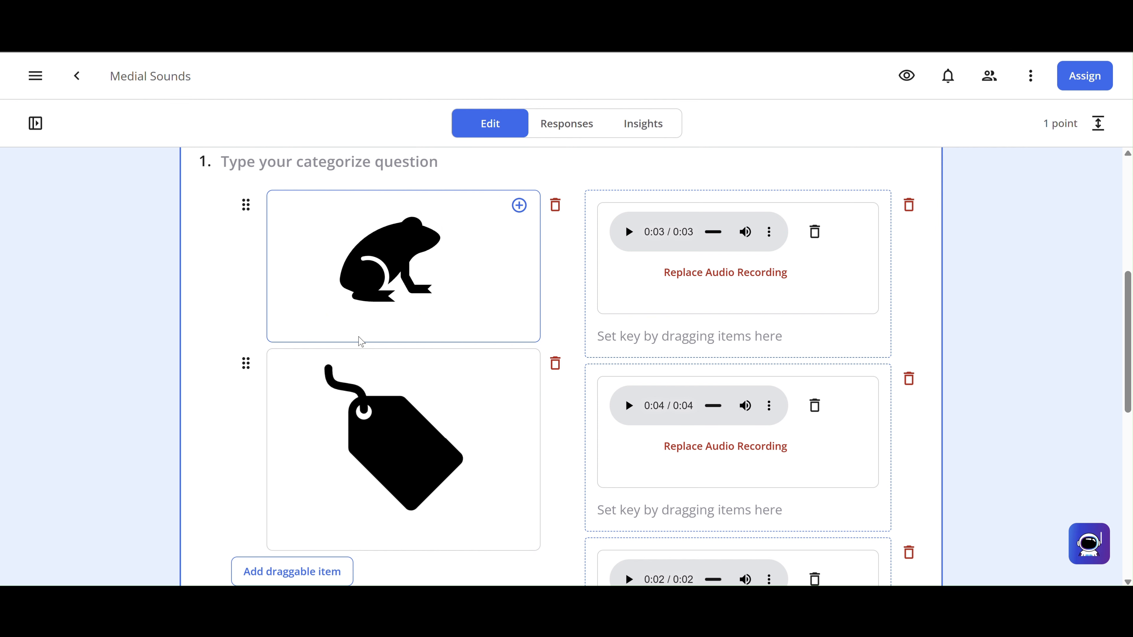
left_click(422, 298)
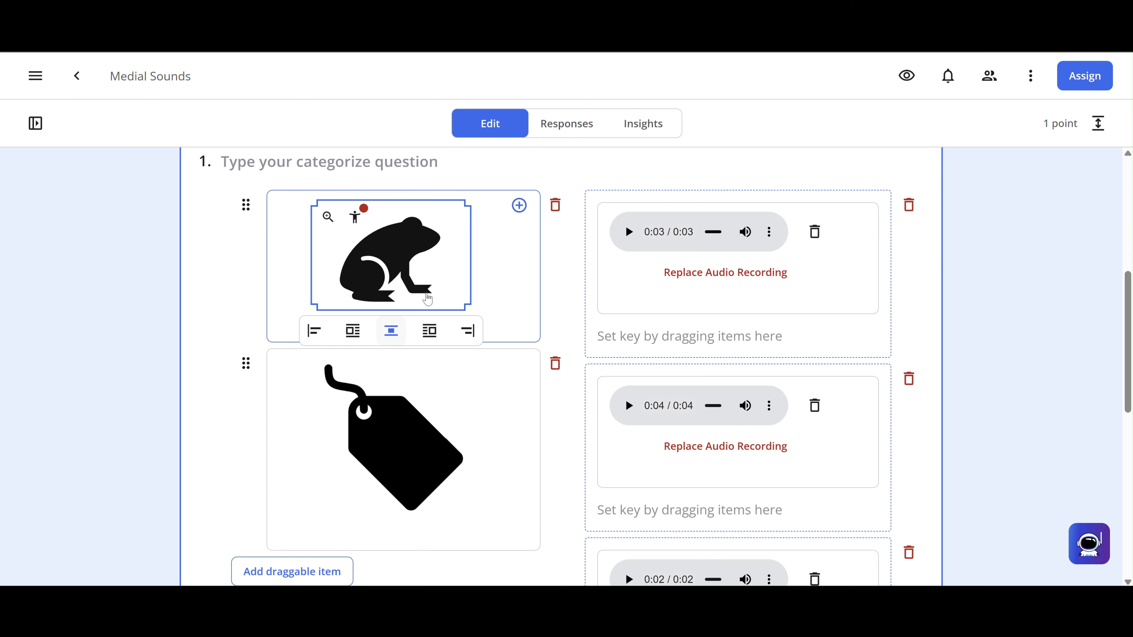
left_click_drag(467, 306, 462, 302)
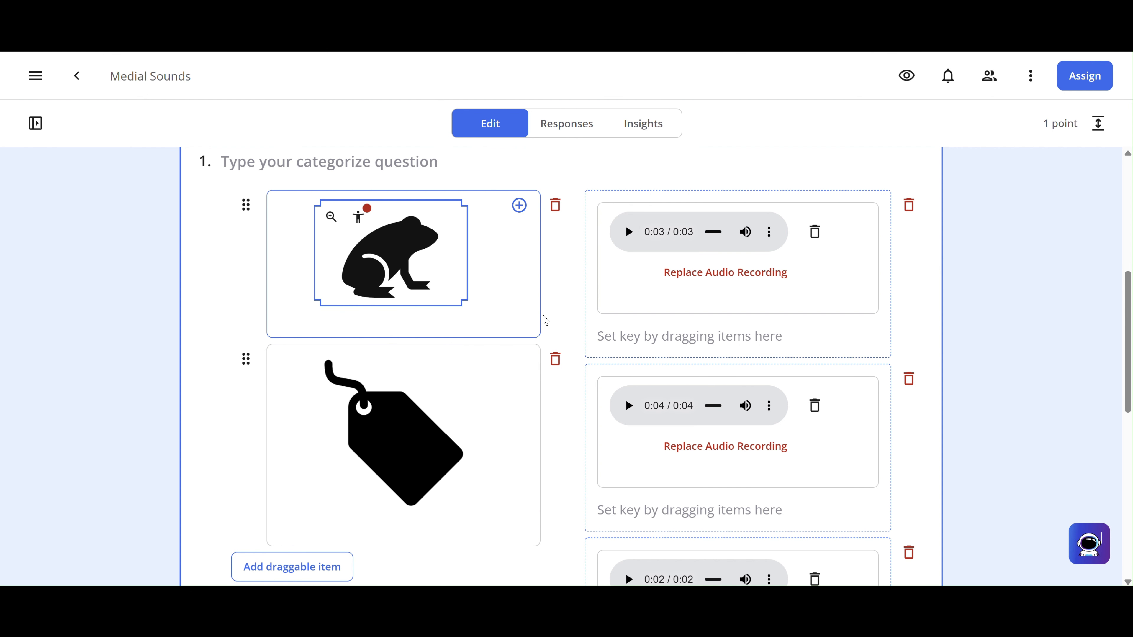
- Shrink the price-tag picture and centre it in its card
left_click(429, 457)
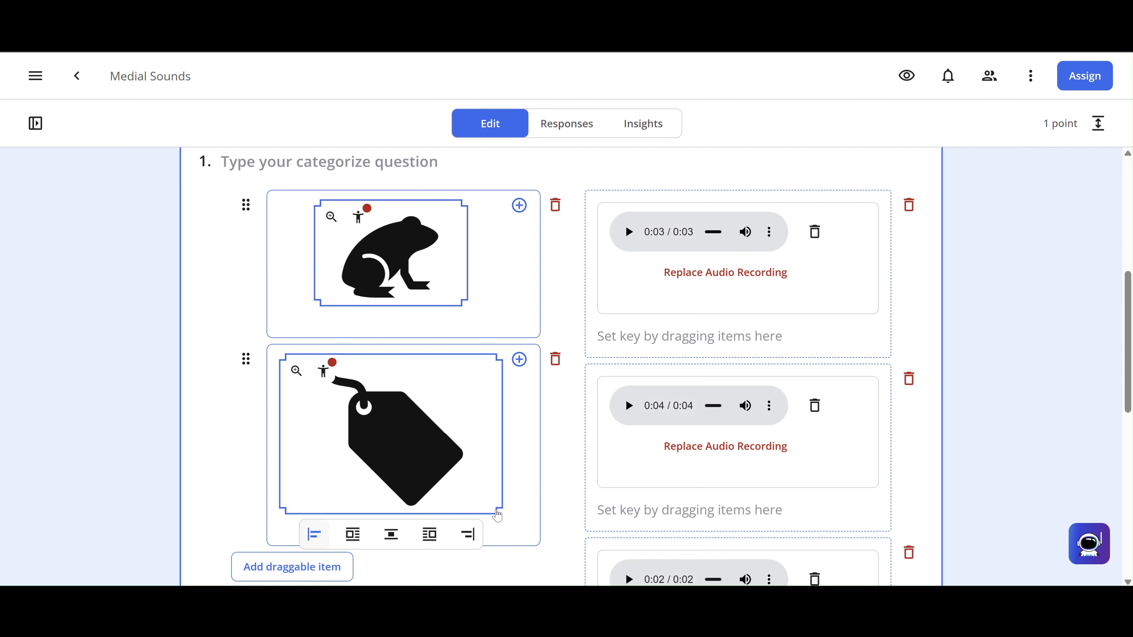
left_click_drag(496, 510, 457, 461)
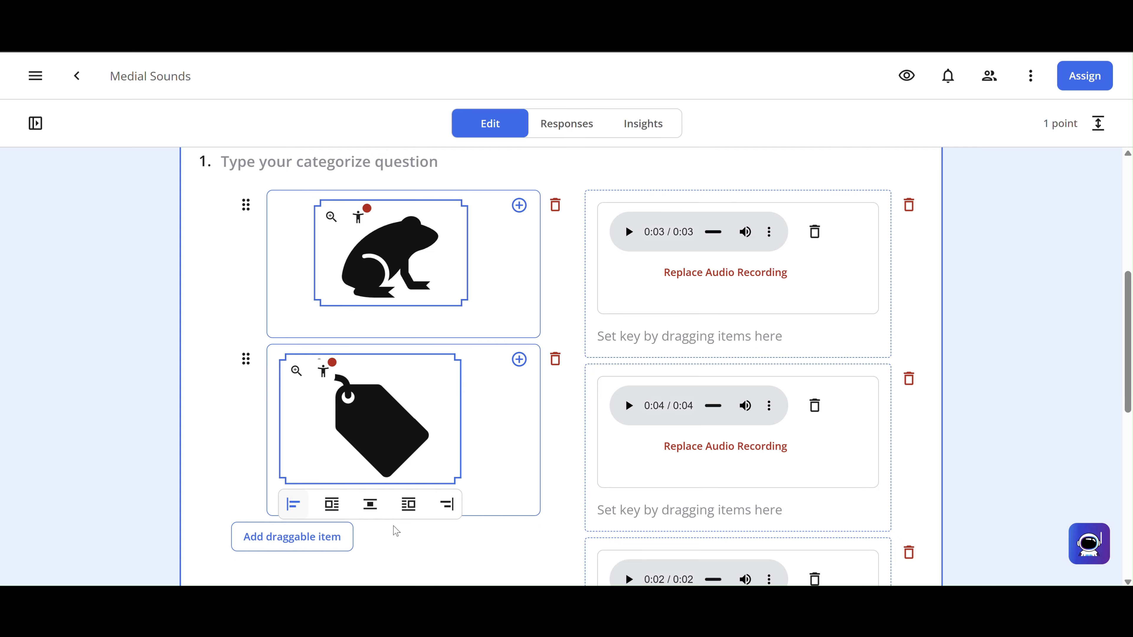
left_click(376, 514)
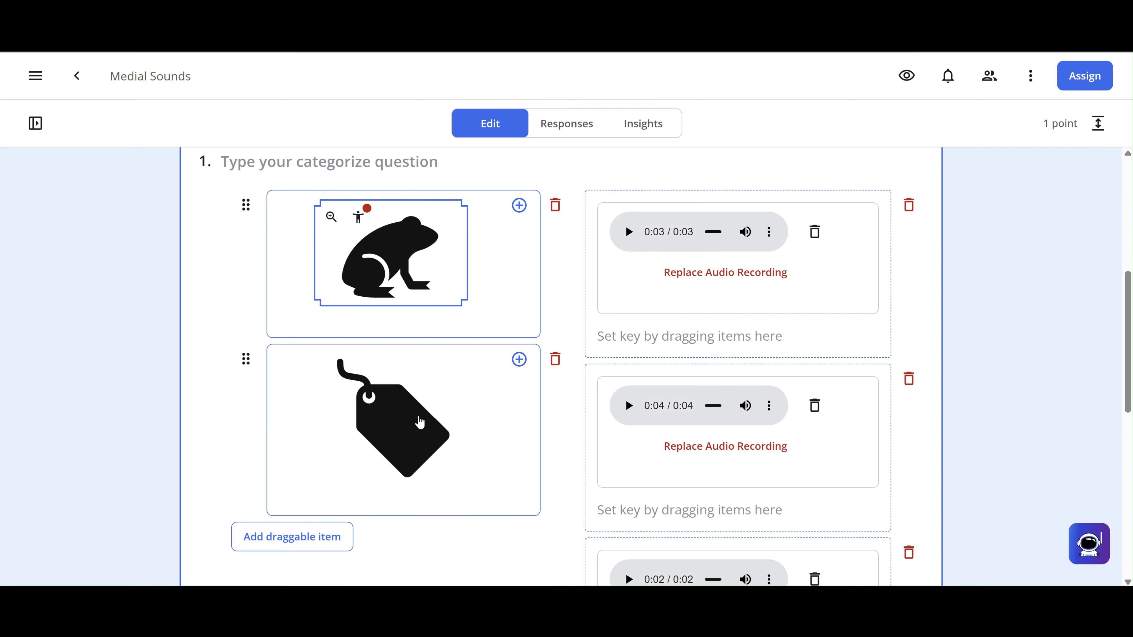
left_click(482, 464)
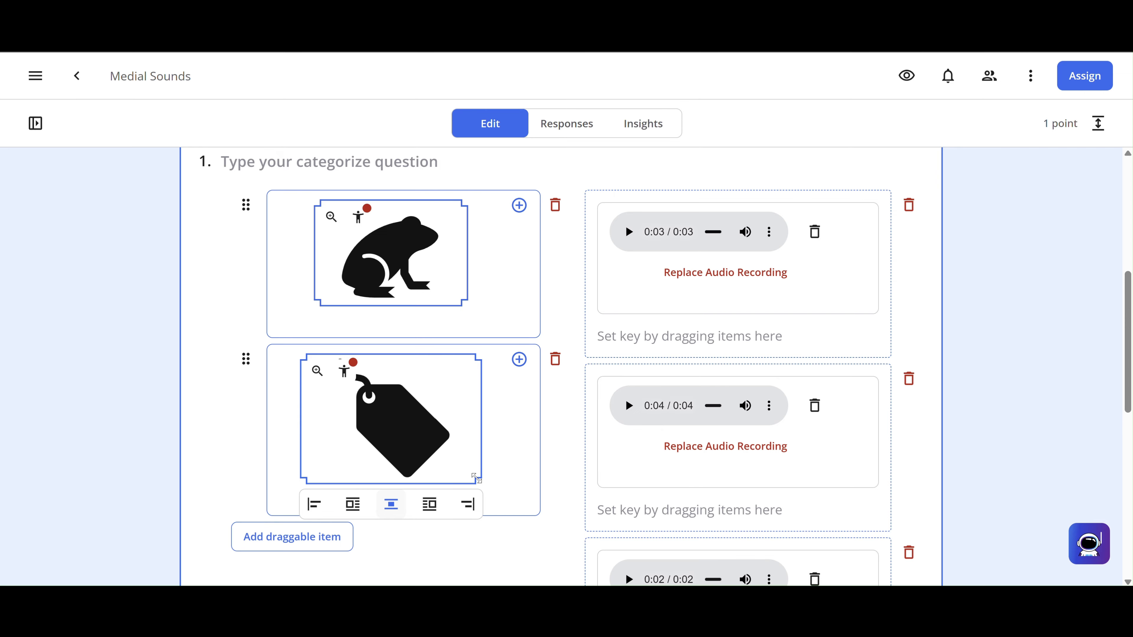
left_click_drag(476, 478, 467, 466)
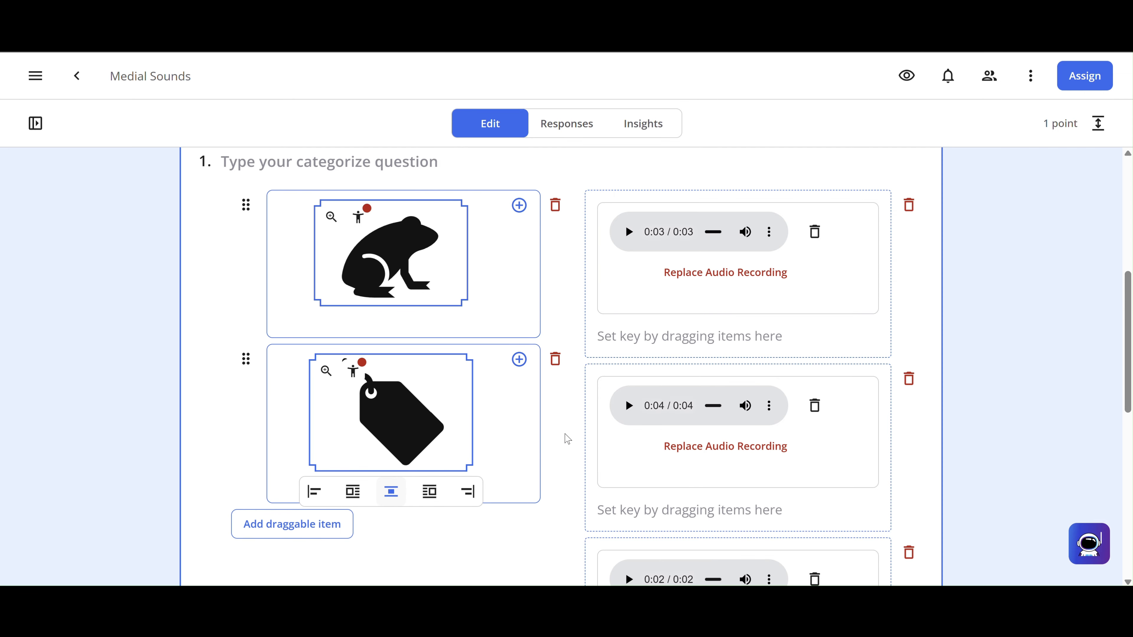
scroll(562, 438, "down", 2)
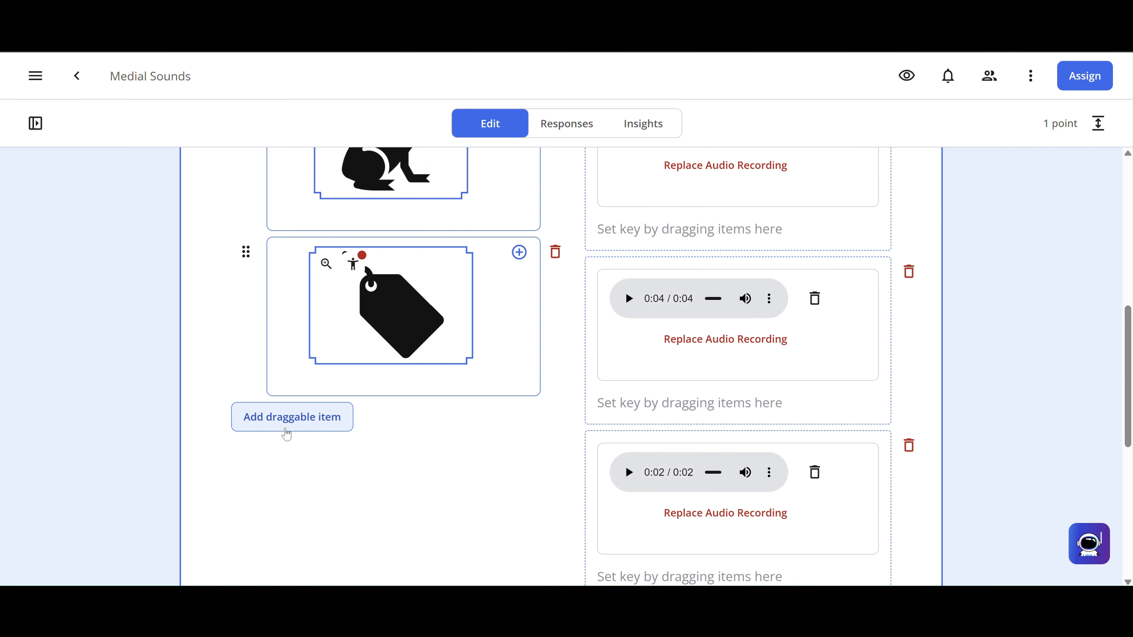
- Add a third draggable item holding the uploaded clapping-hands picture
left_click(286, 417)
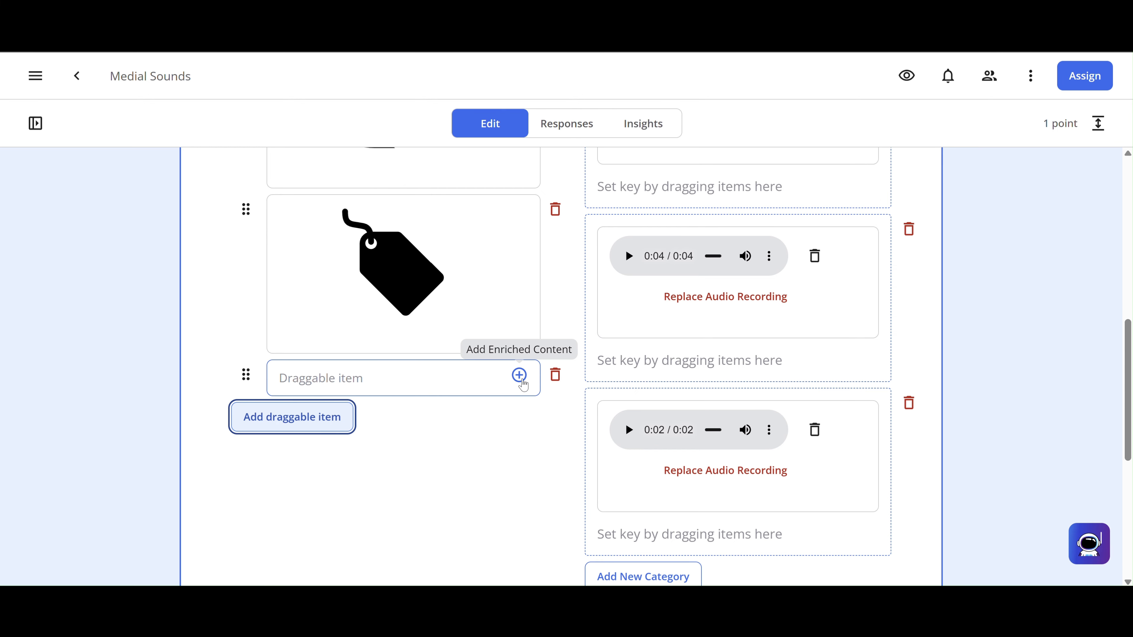
left_click(520, 376)
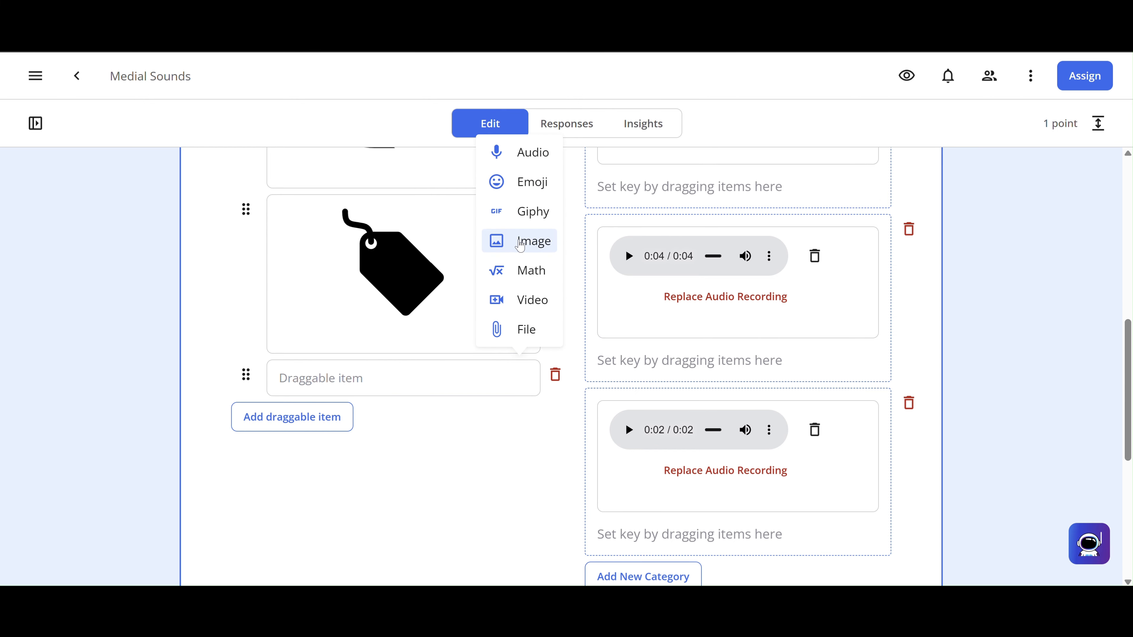
left_click(520, 243)
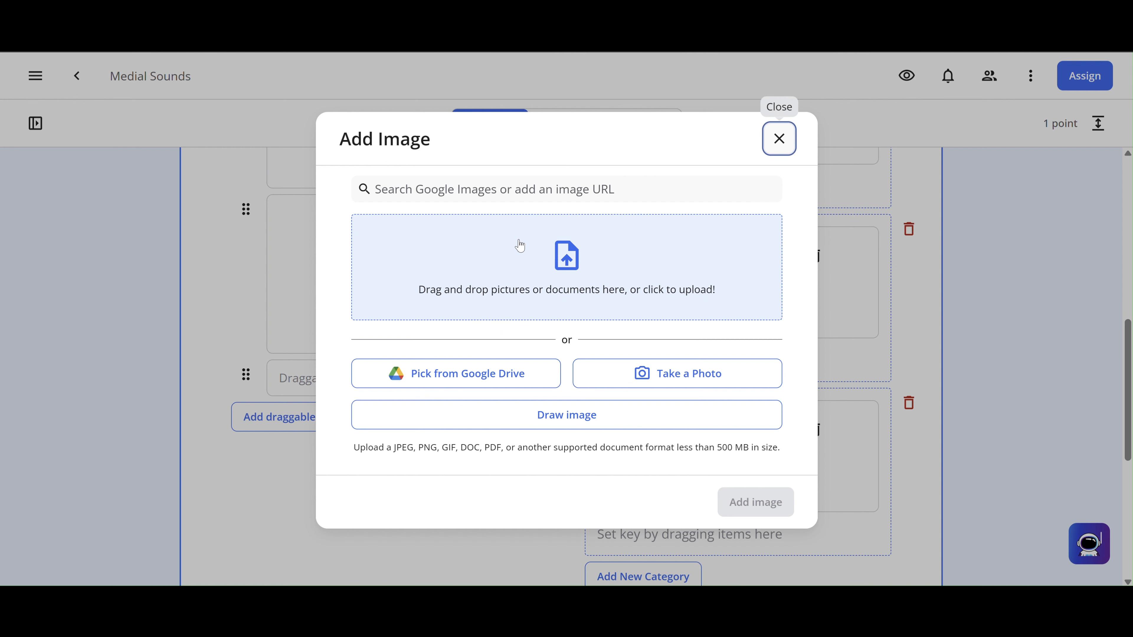
left_click(571, 249)
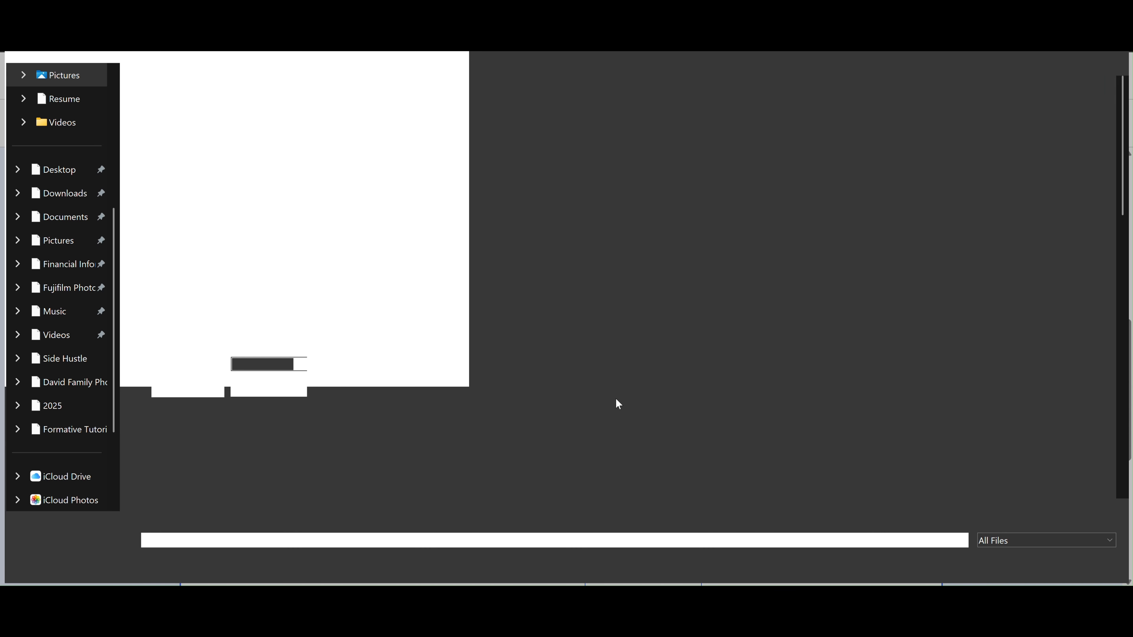
scroll(618, 404, "down", 15)
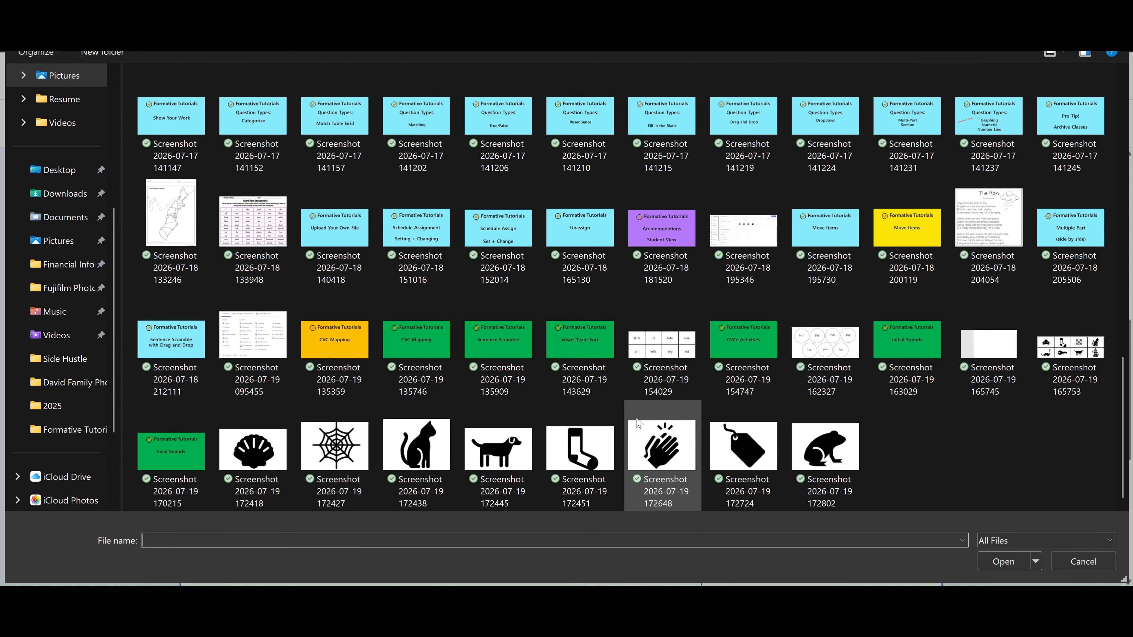
double_click(669, 471)
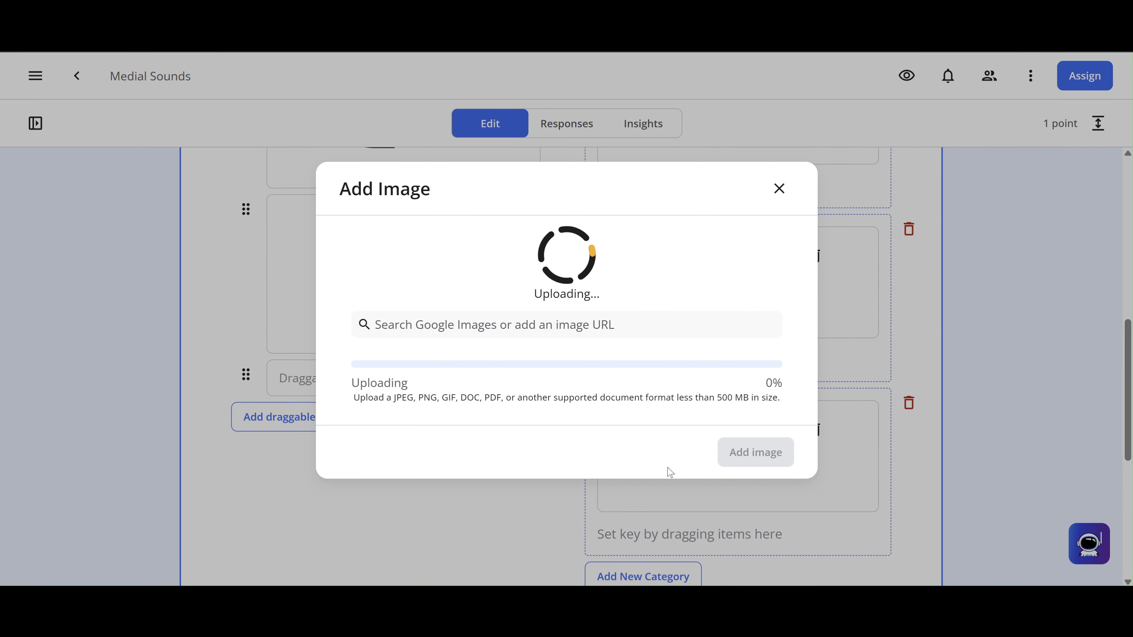
left_click(757, 541)
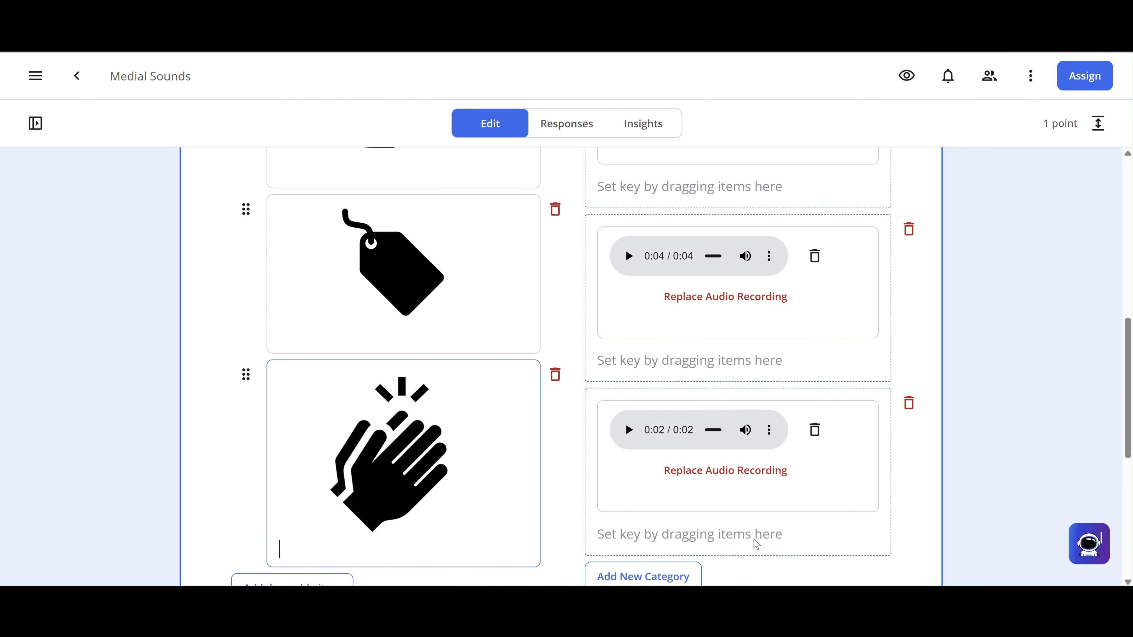
- Shrink the clapping-hands picture and centre it in its card
scroll(404, 472, "down", 3)
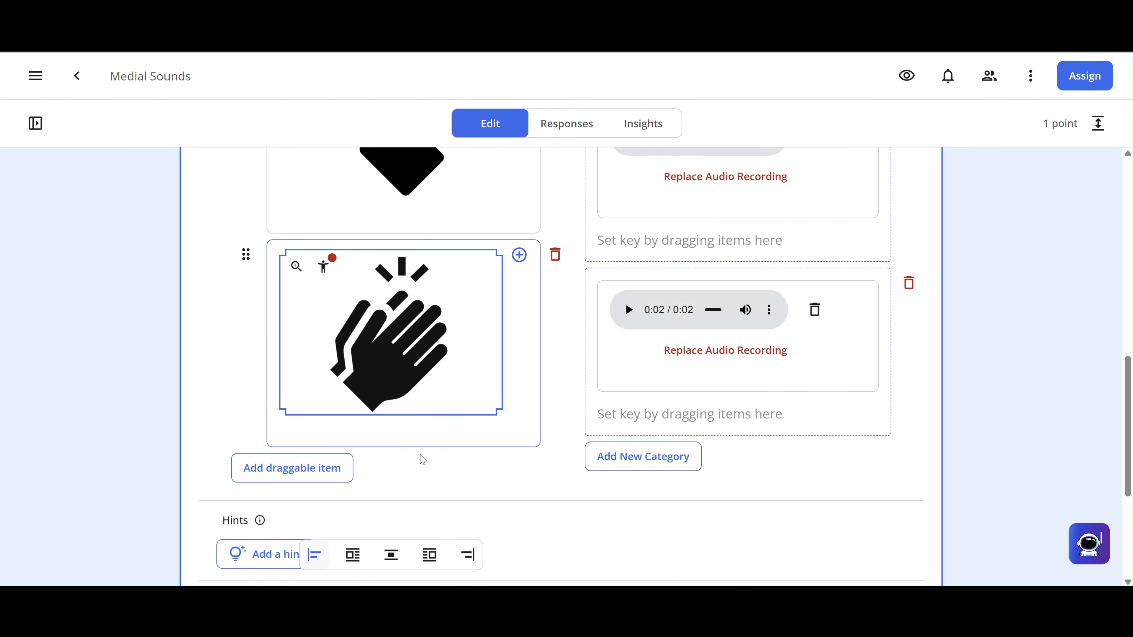
left_click_drag(499, 412, 463, 386)
left_click(372, 407)
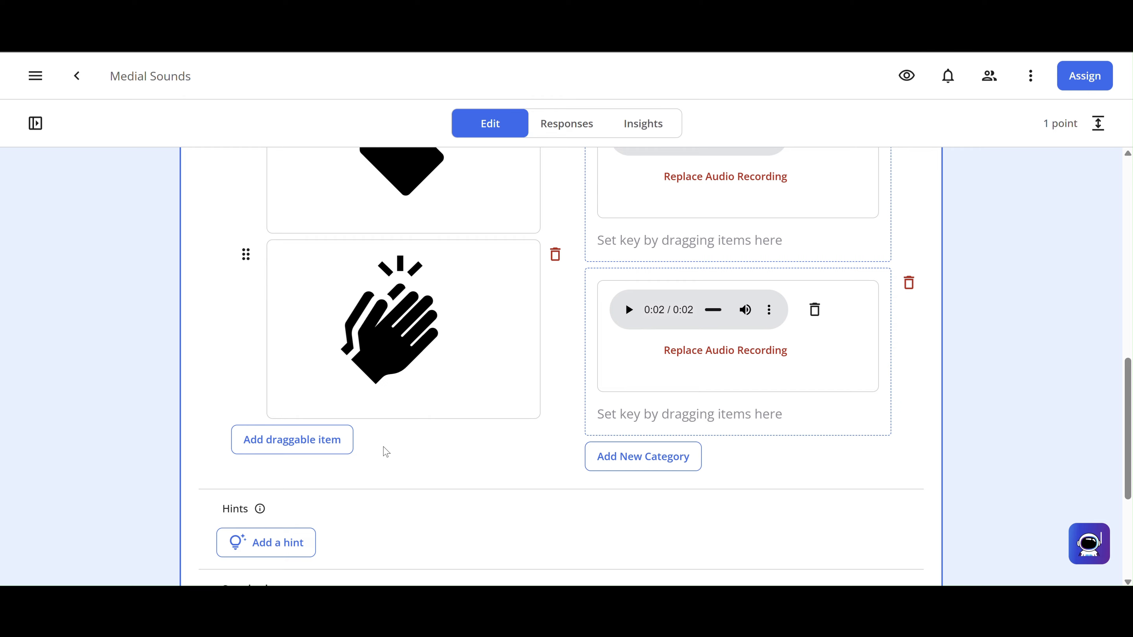
- Add a fourth draggable item holding the uploaded sock picture
left_click(319, 448)
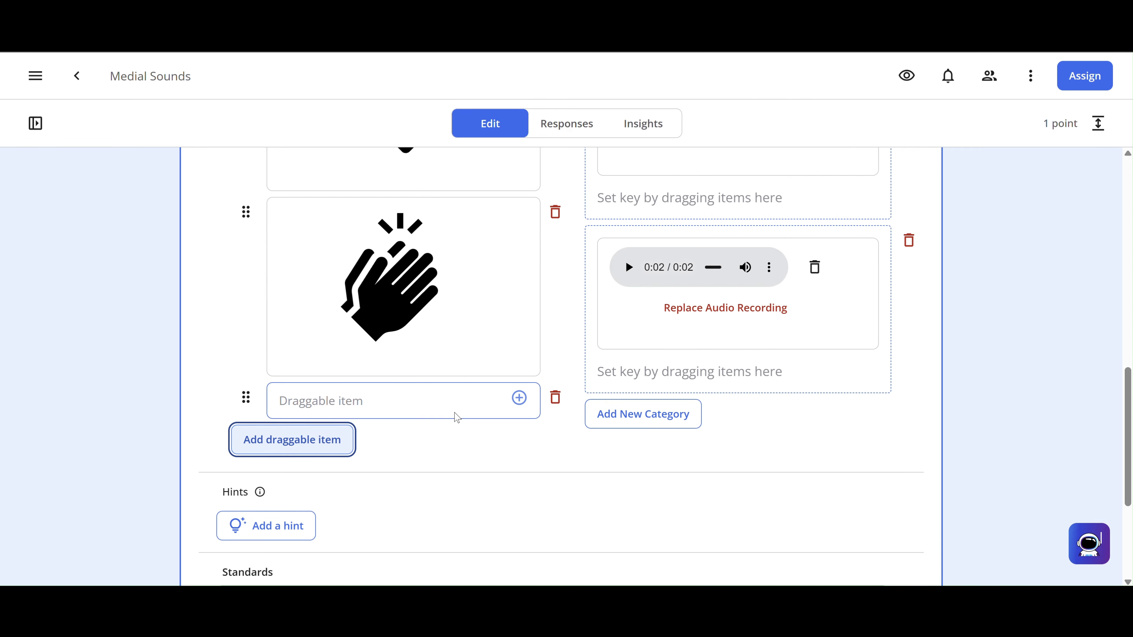
left_click(442, 400)
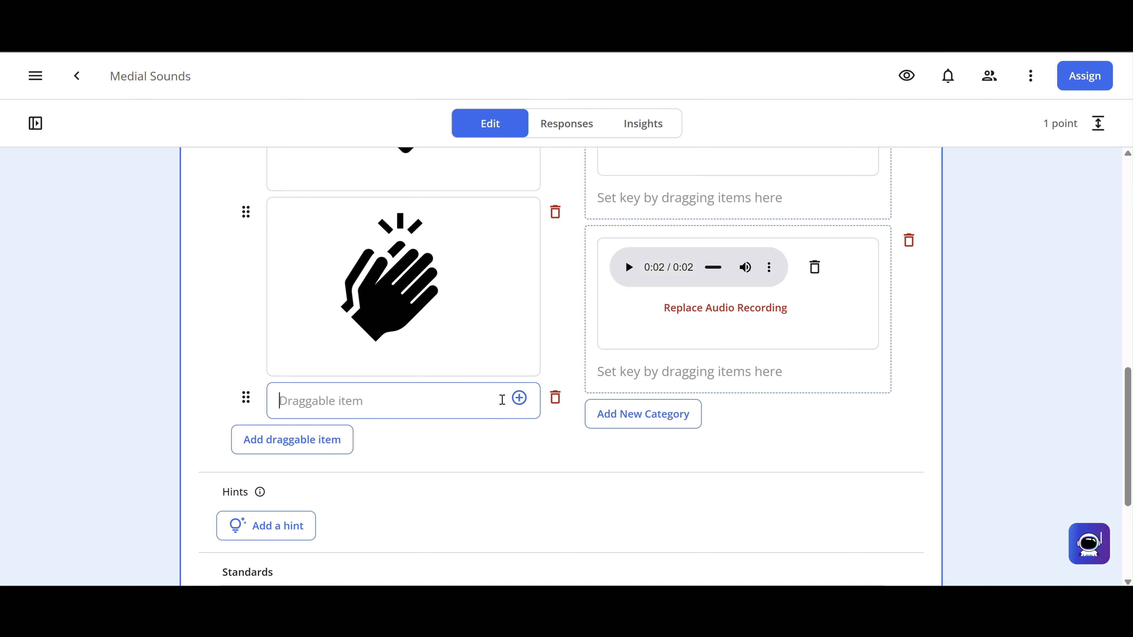
left_click(520, 398)
left_click(531, 264)
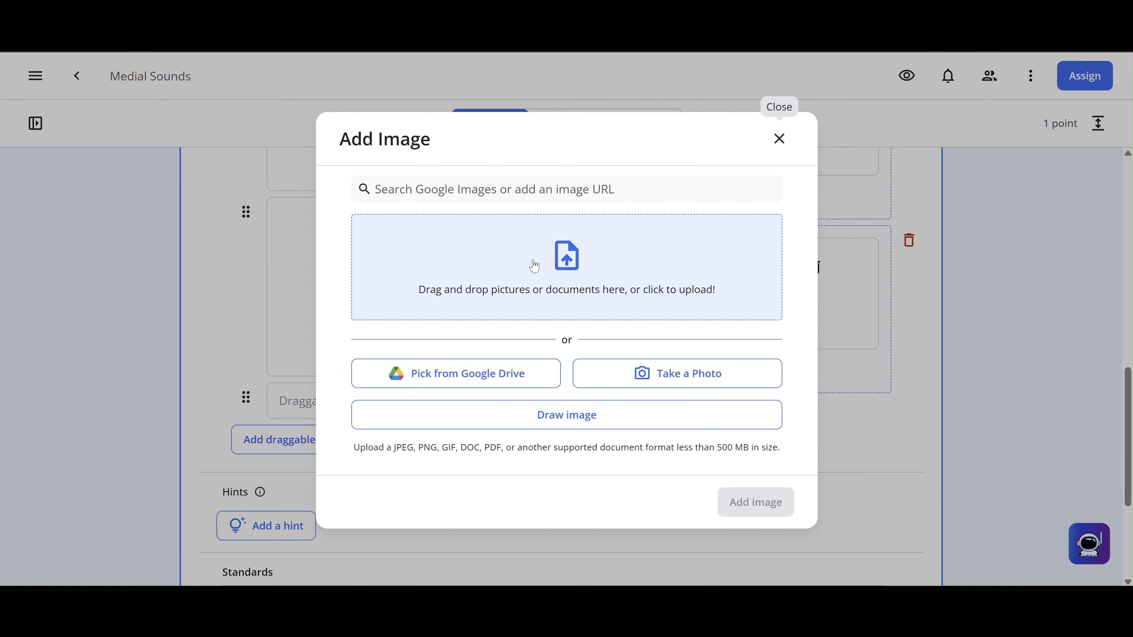
left_click(557, 260)
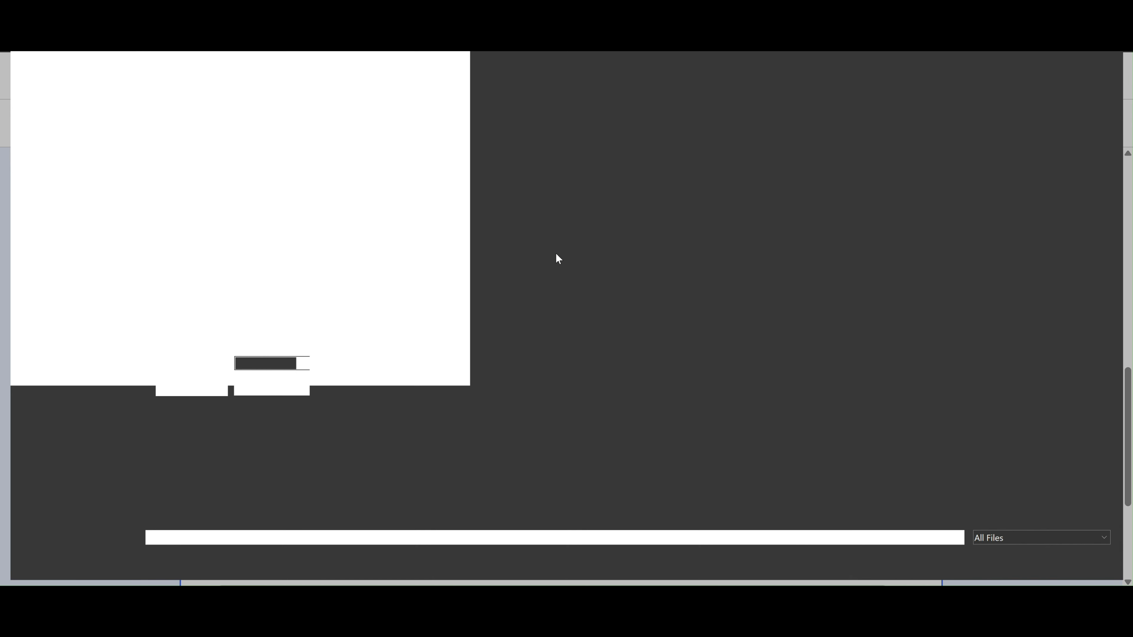
scroll(508, 398, "down", 10)
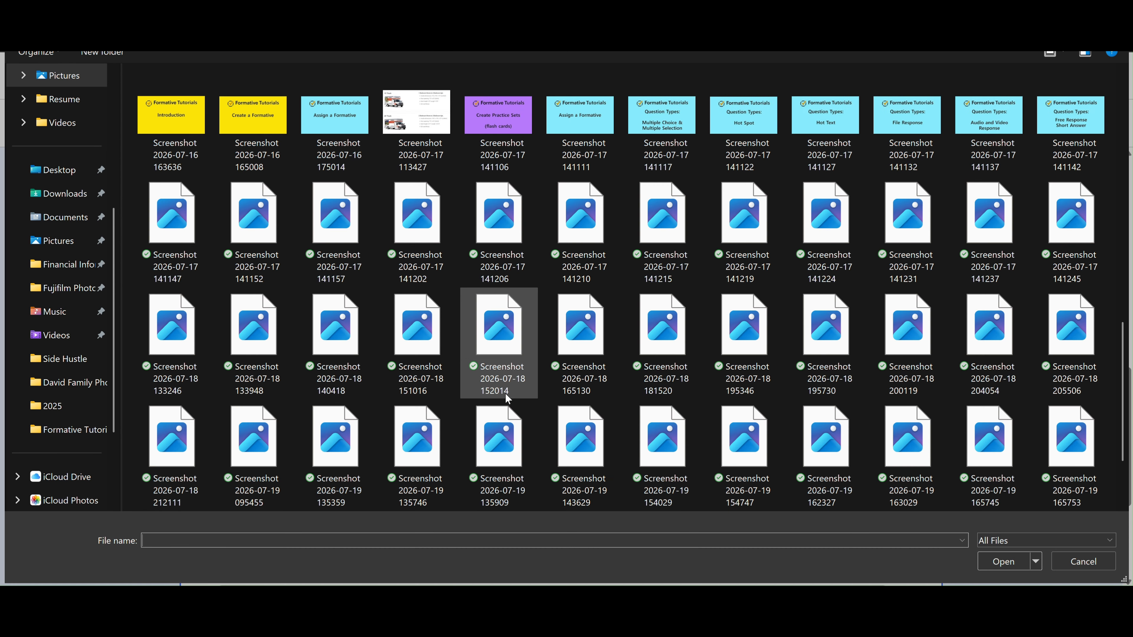
double_click(587, 489)
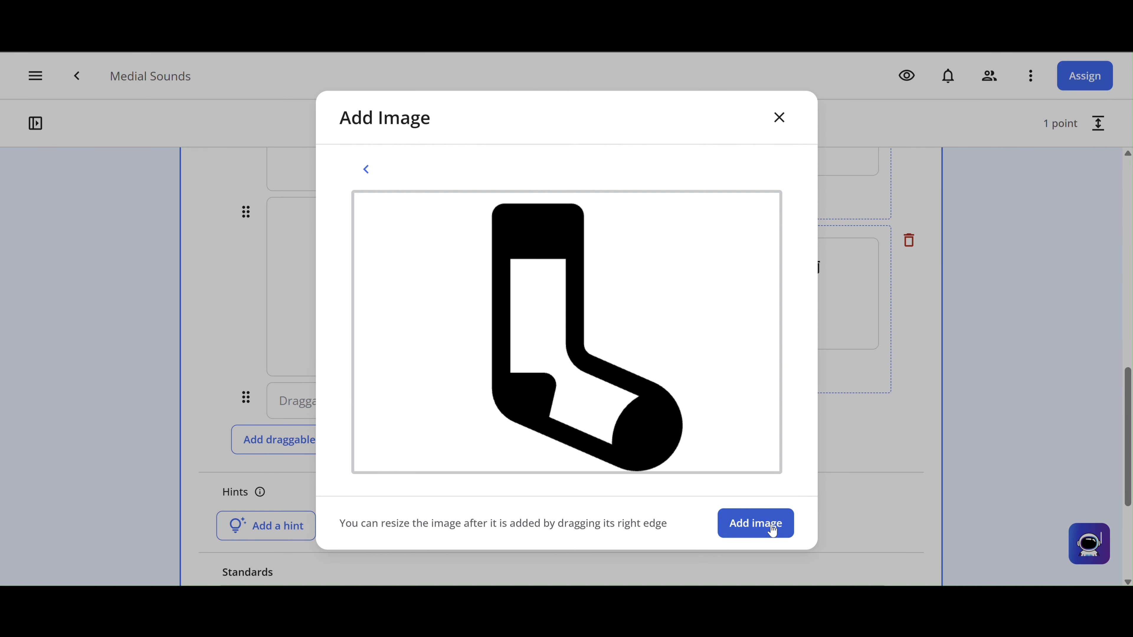
left_click(773, 530)
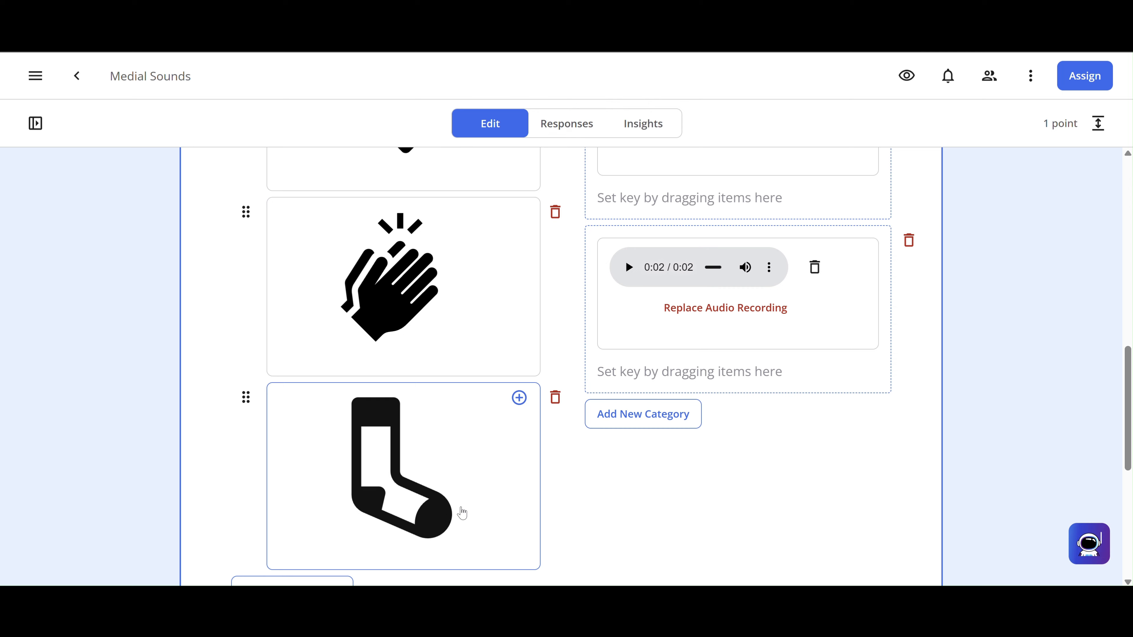
- Shrink the sock picture and centre it in its card
left_click(463, 514)
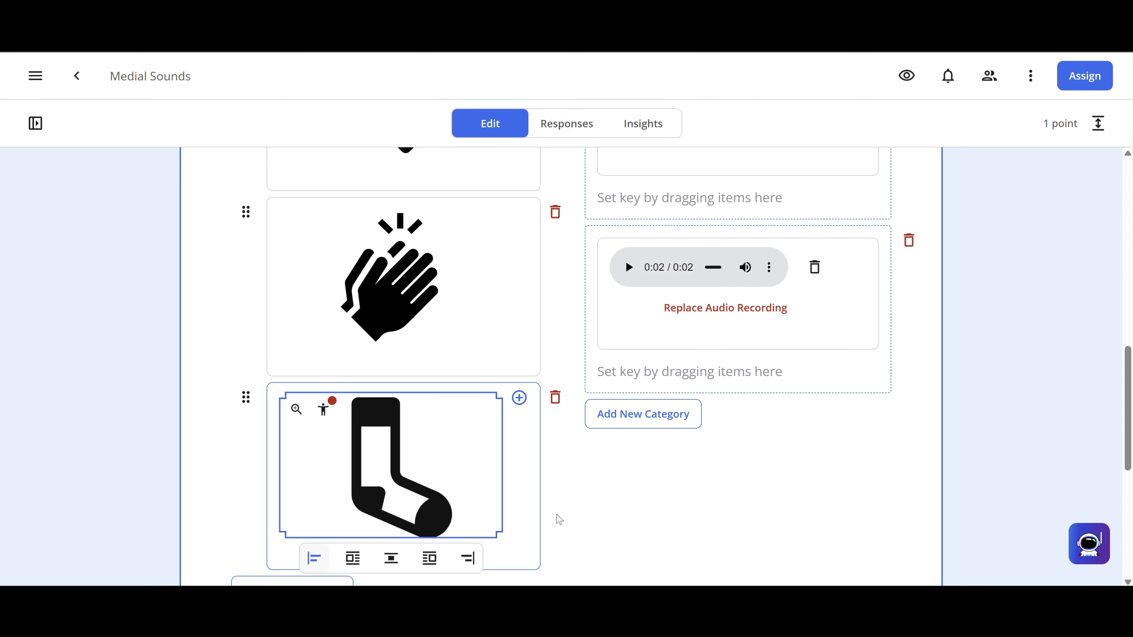
scroll(607, 519, "down", 2)
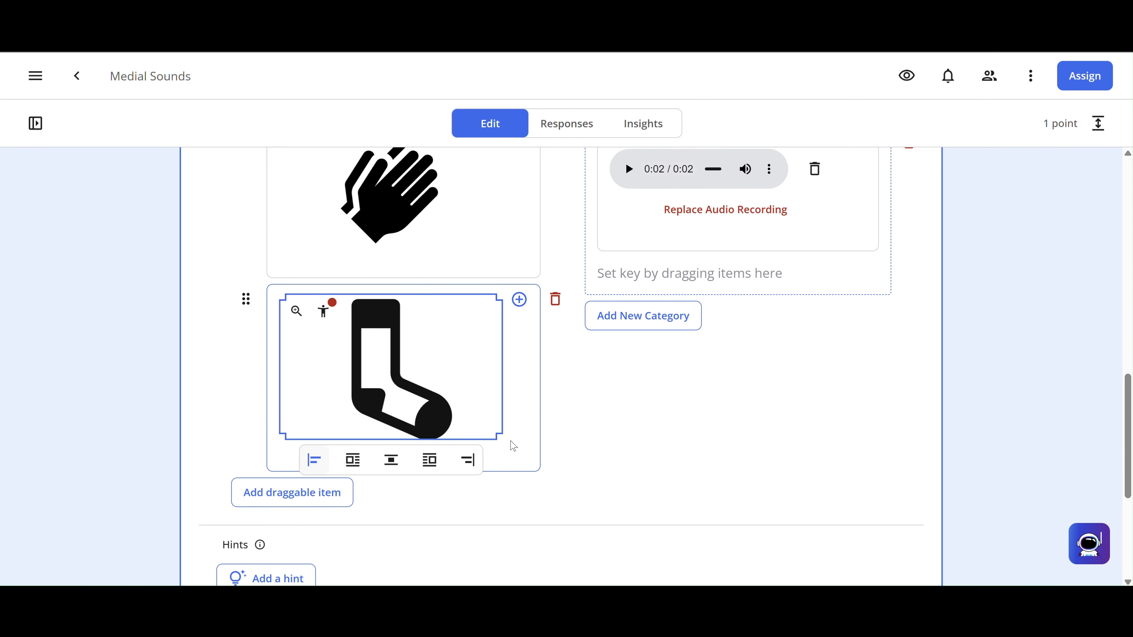
left_click_drag(494, 433, 454, 406)
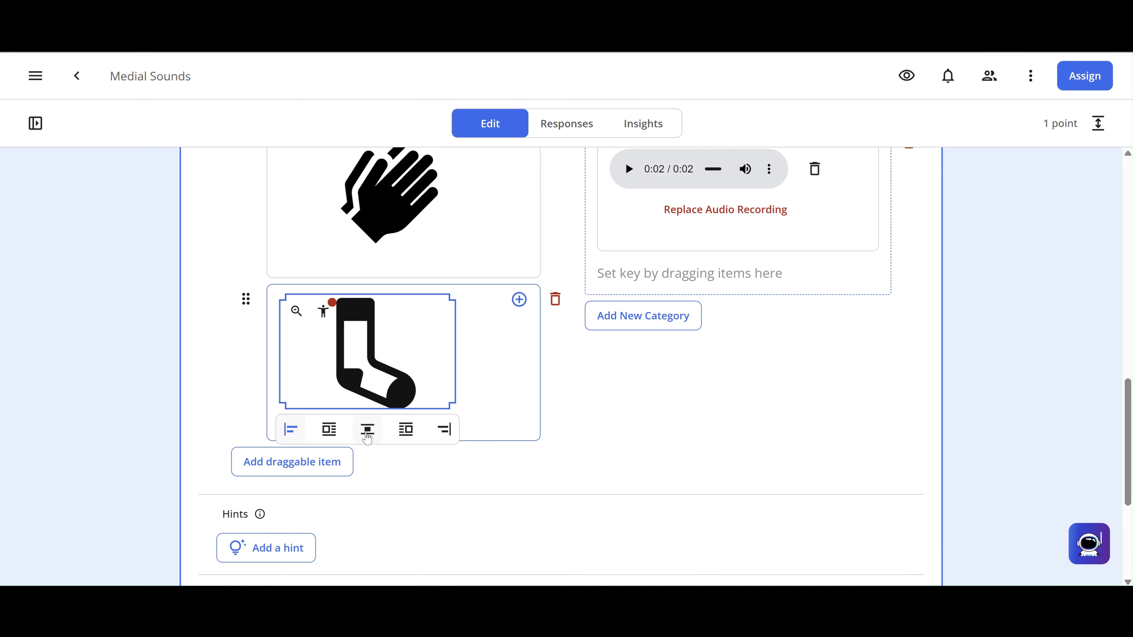
left_click(367, 430)
scroll(563, 423, "down", 2)
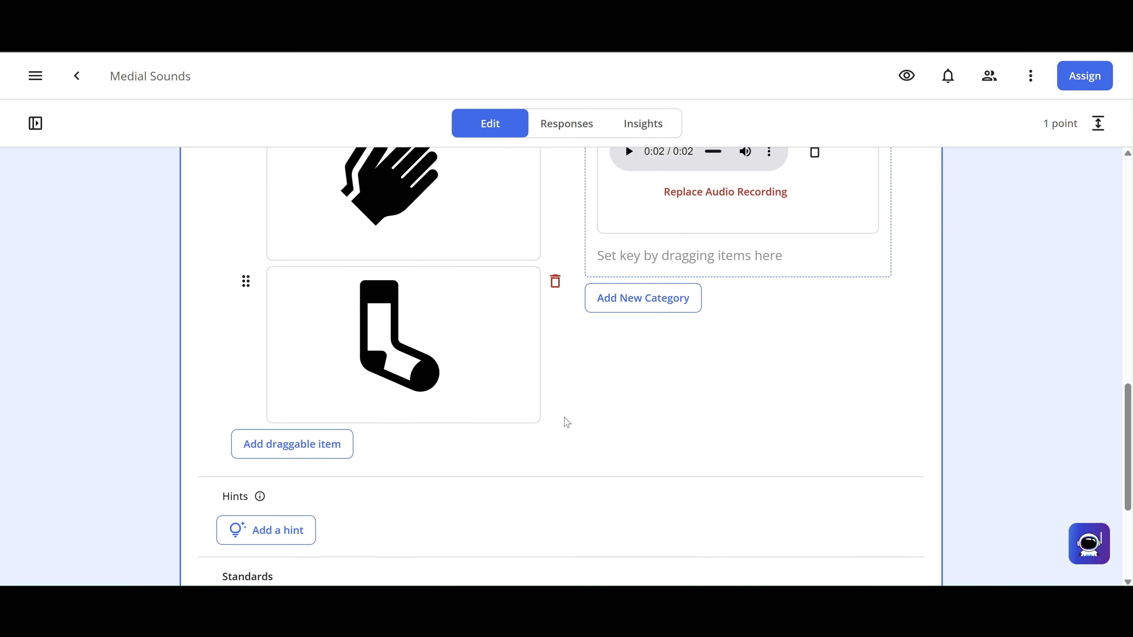
scroll(801, 463, "up", 10)
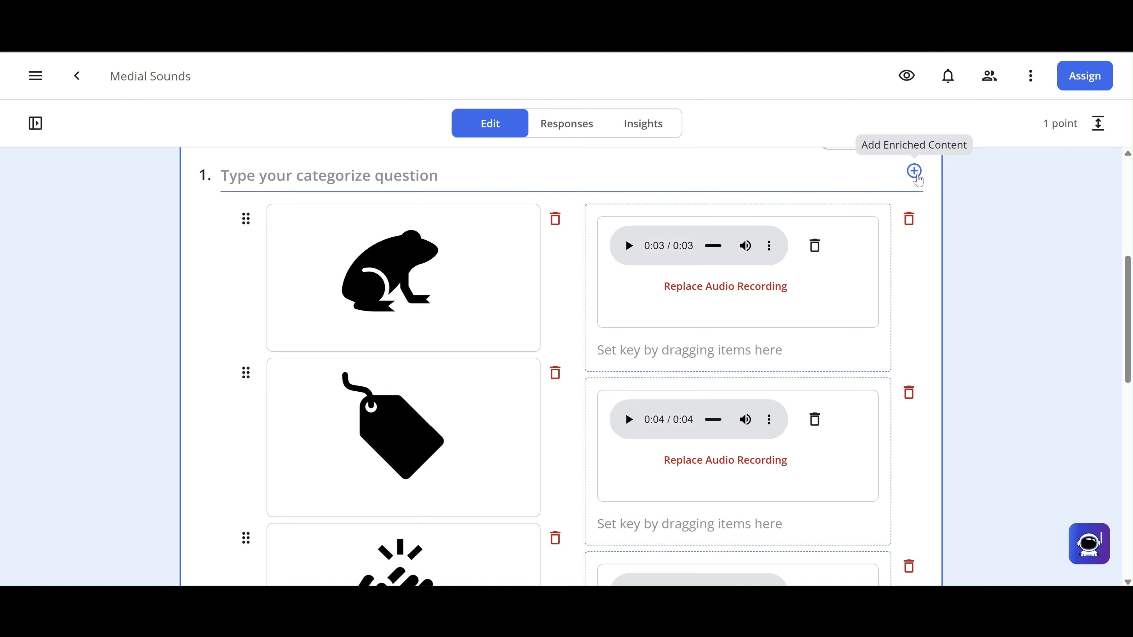
- Record an 8-second spoken prompt and insert it as question 1's audio prompt
left_click(915, 172)
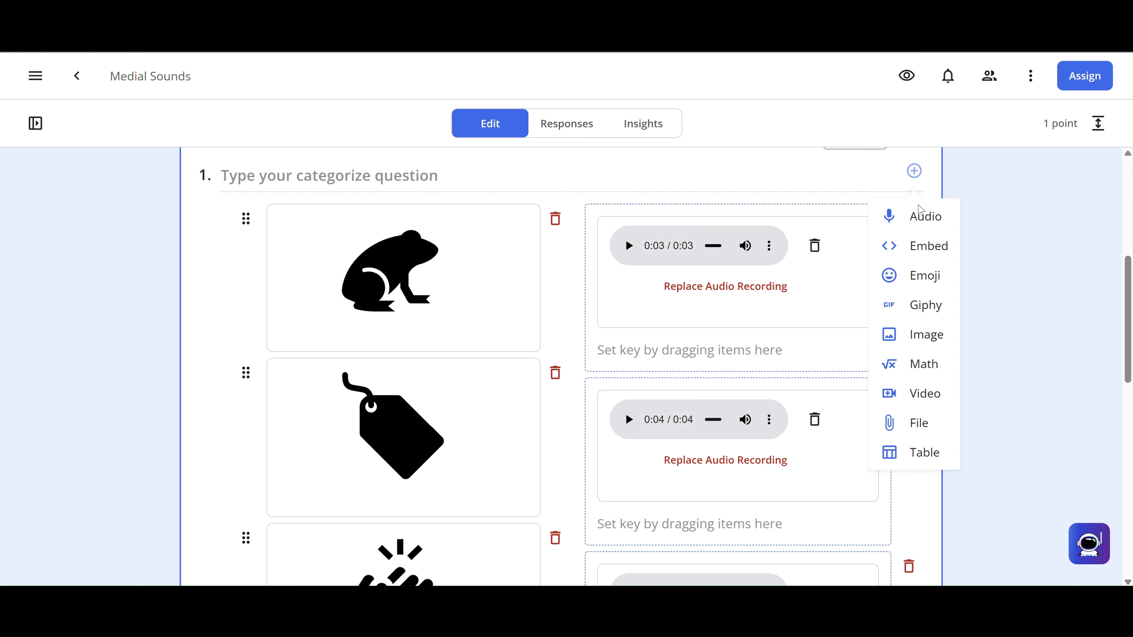
left_click(919, 222)
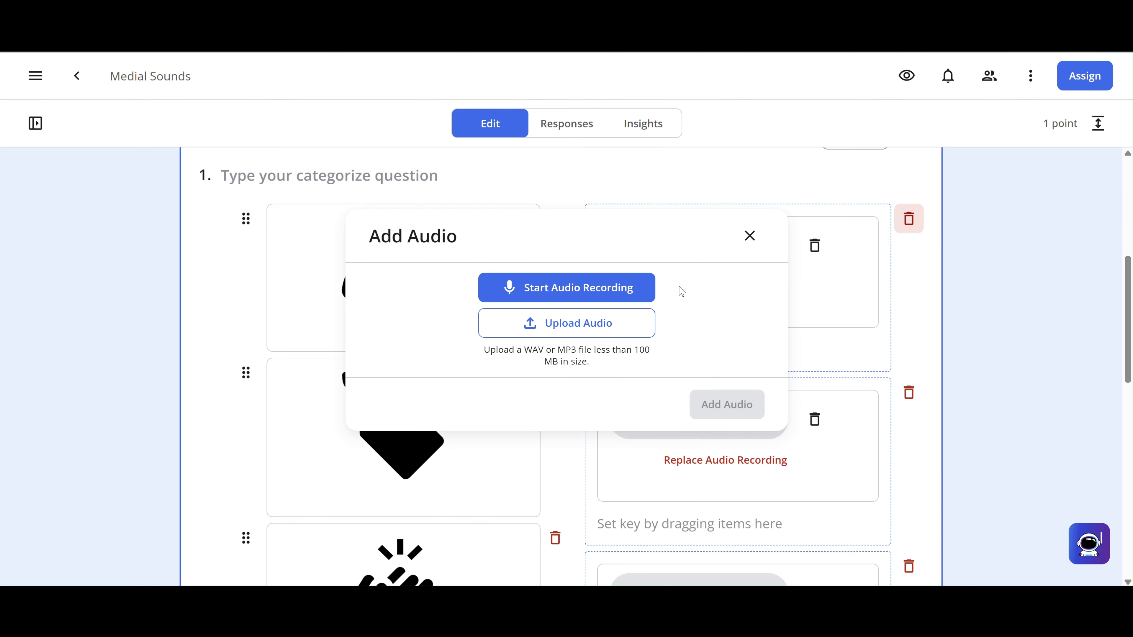
left_click(569, 290)
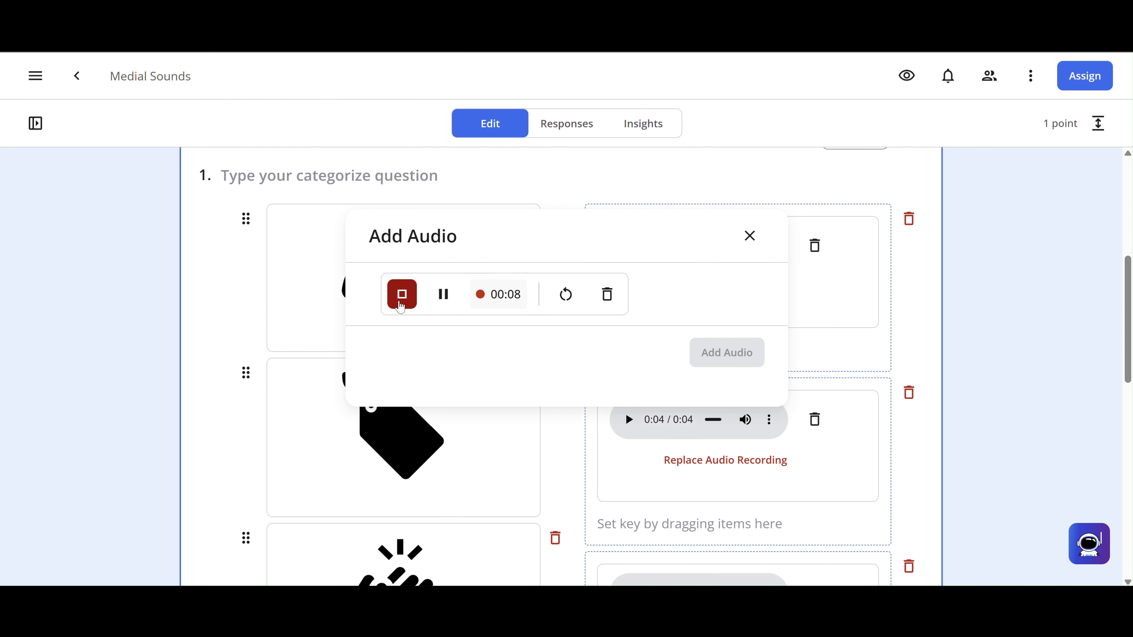
left_click(401, 307)
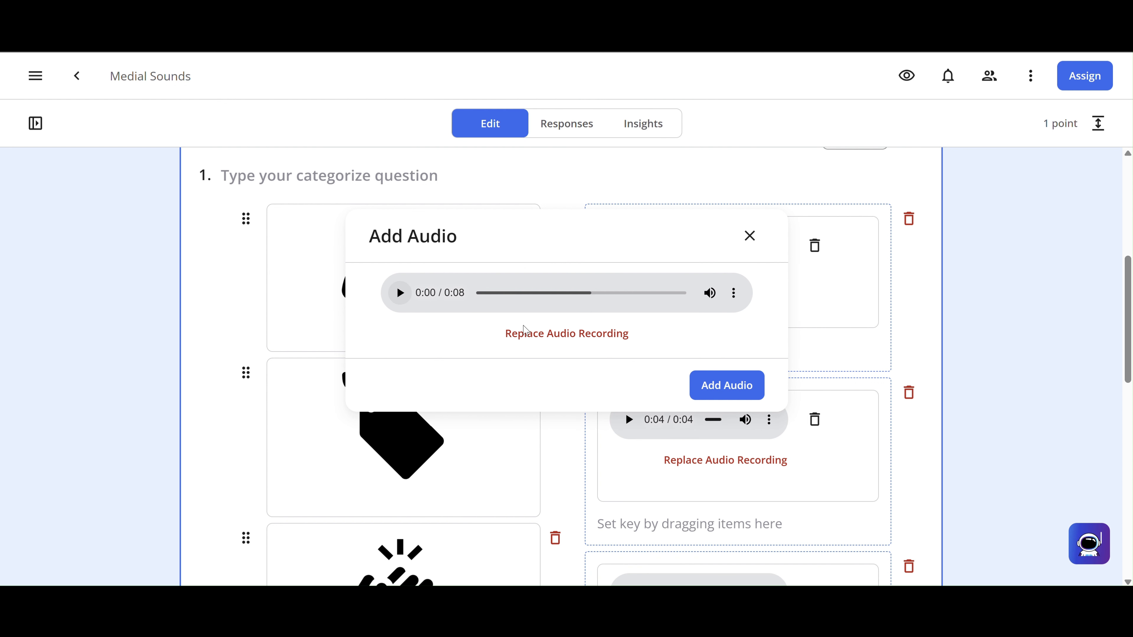
left_click(709, 385)
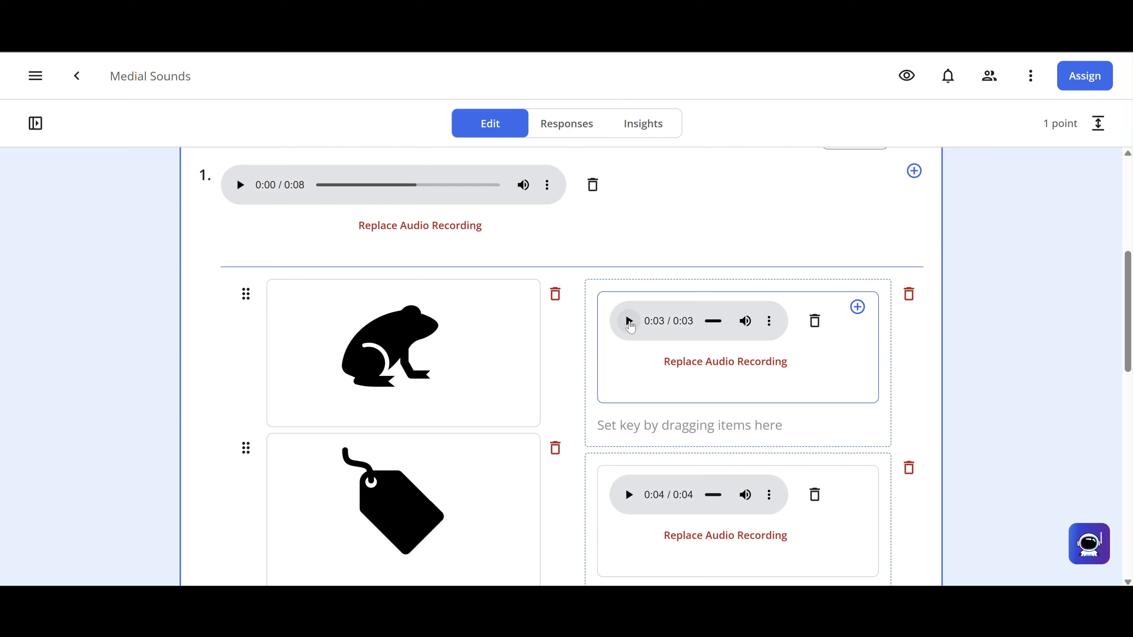
- Play the first category audio, then enable Randomize order and Allow partial credit in question 1's Settings
left_click(629, 325)
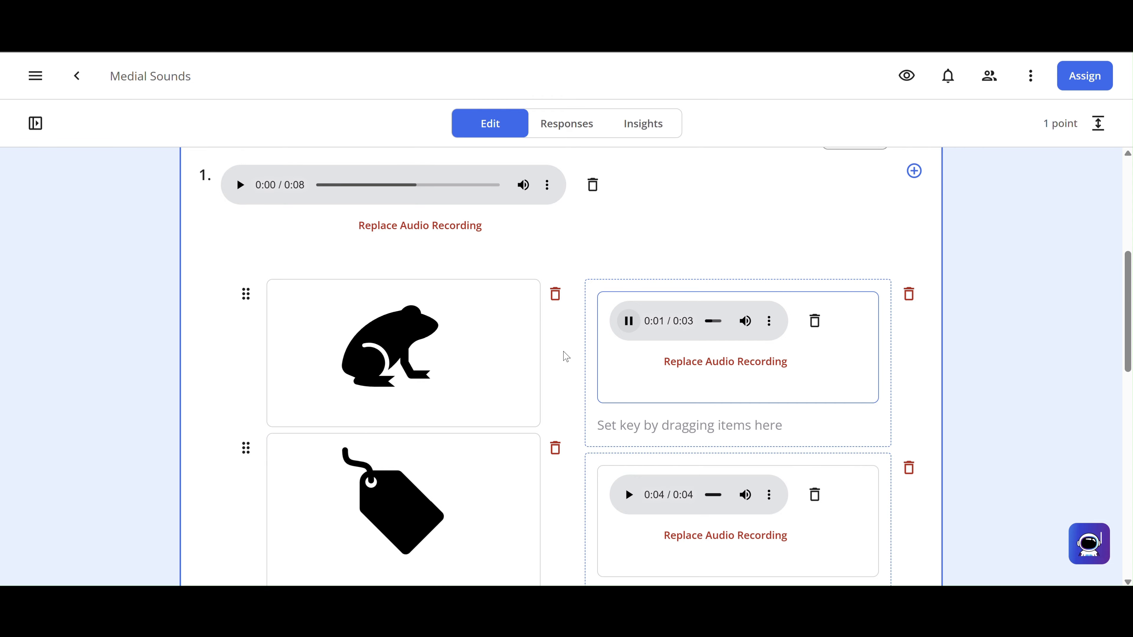
scroll(563, 355, "down", 6)
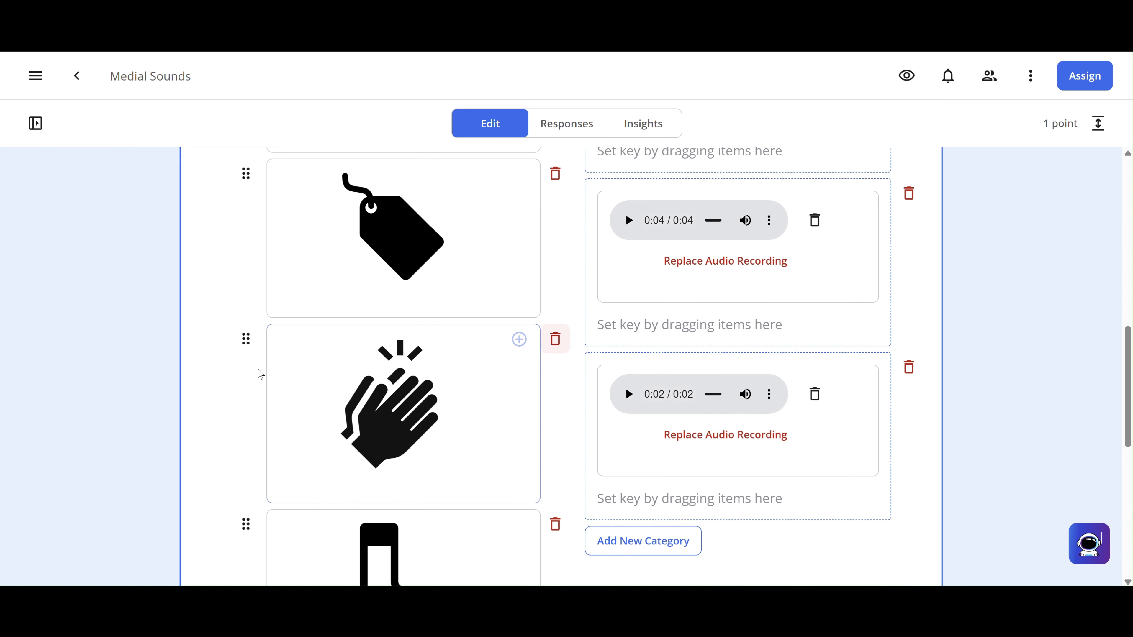
scroll(253, 399, "down", 5)
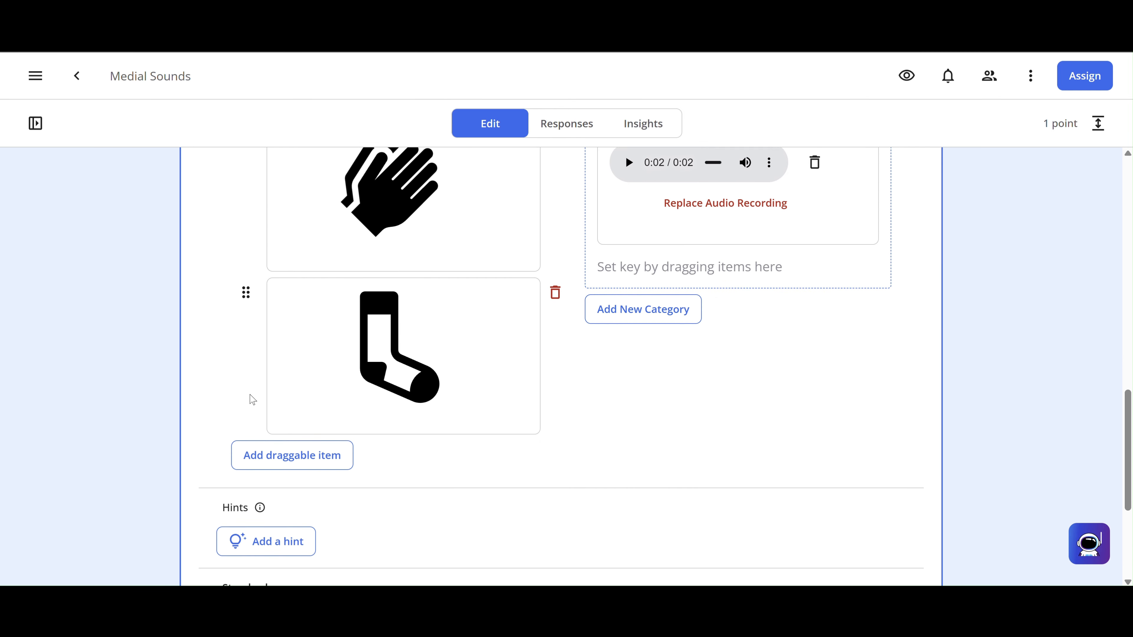
scroll(253, 399, "down", 5)
left_click(246, 444)
scroll(244, 455, "down", 3)
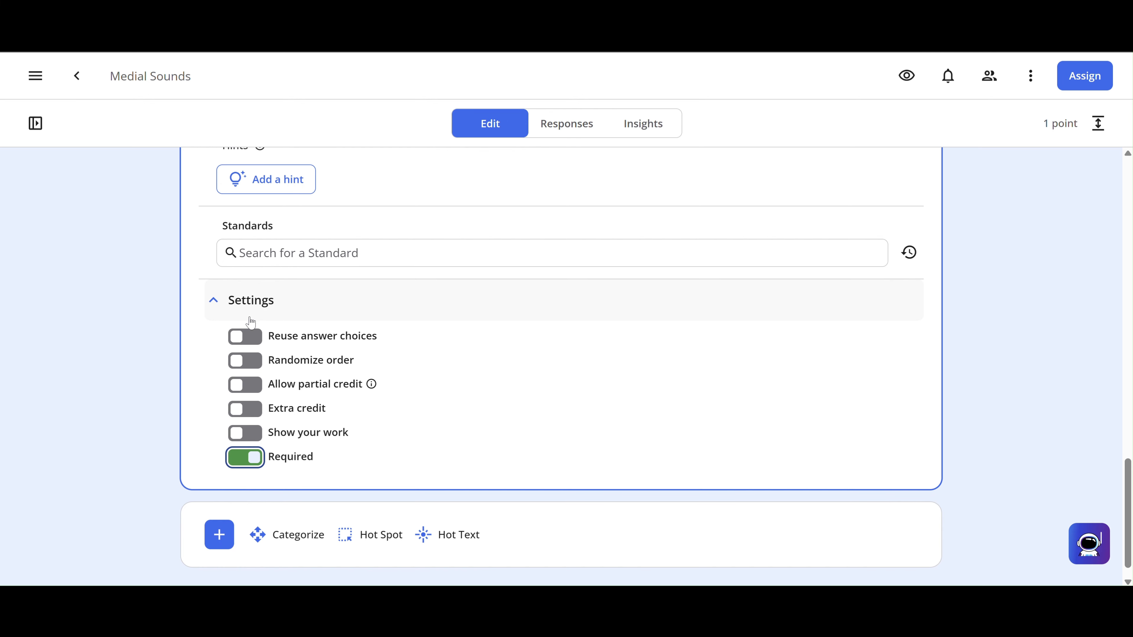
left_click(248, 369)
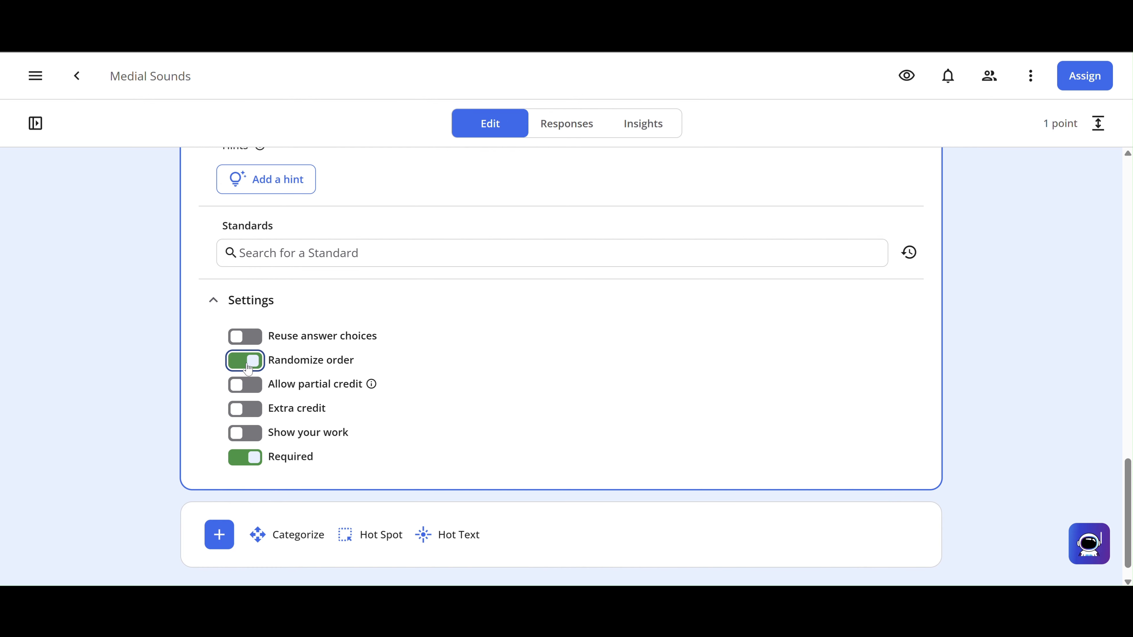
left_click(247, 385)
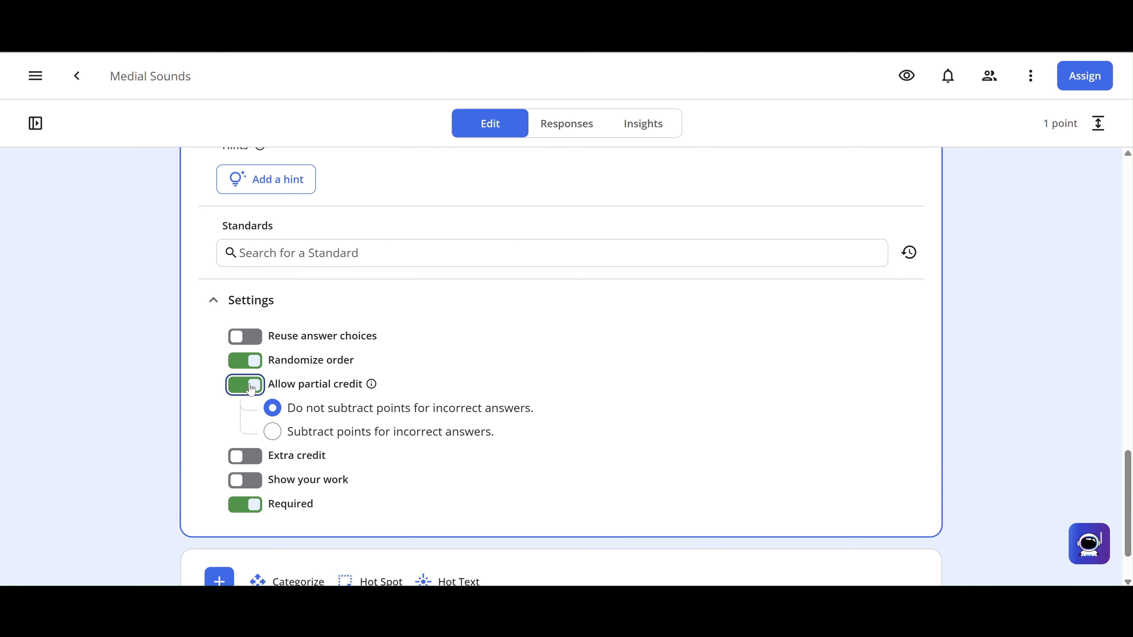
scroll(251, 389, "up", 15)
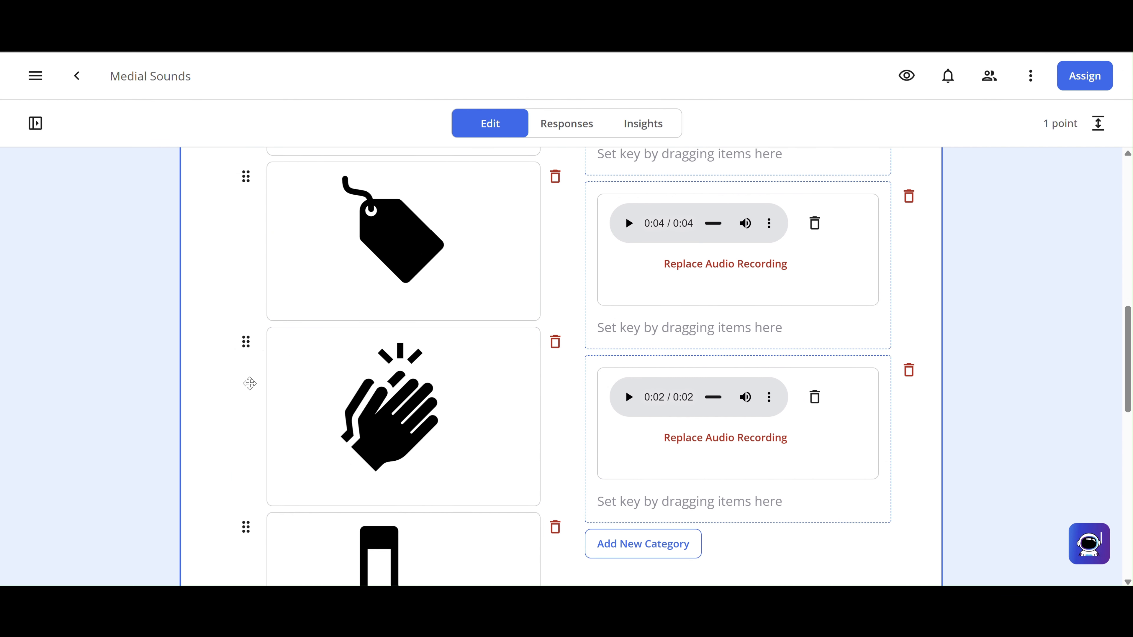
- Key the tag and clapping-hands pictures into the first audio category
scroll(250, 384, "up", 1)
left_click(312, 408)
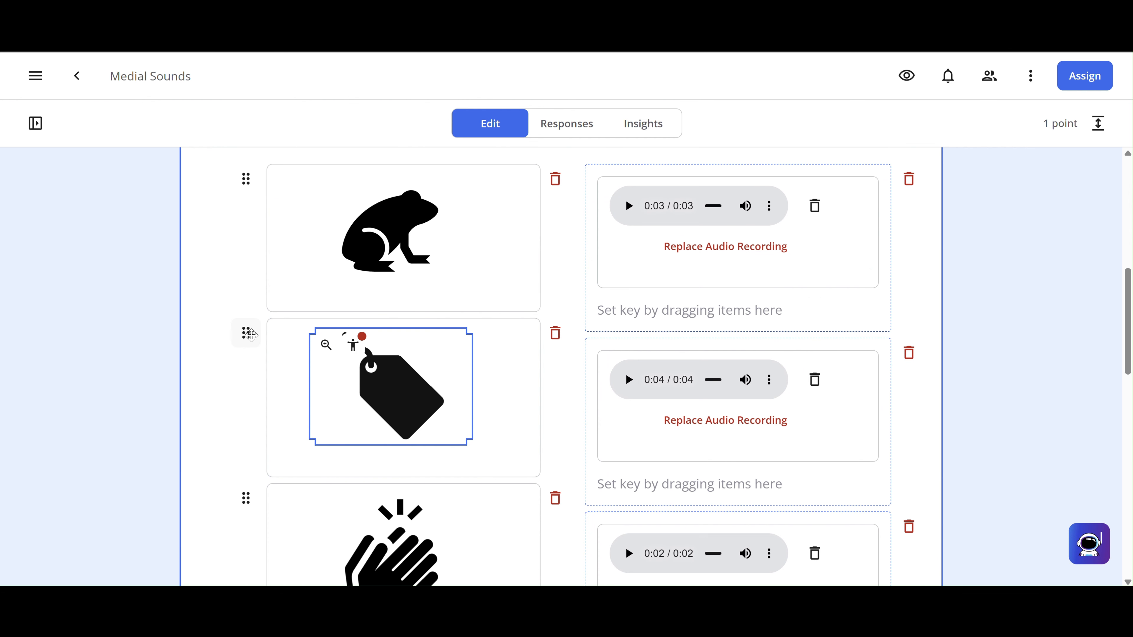
left_click_drag(250, 335, 600, 235)
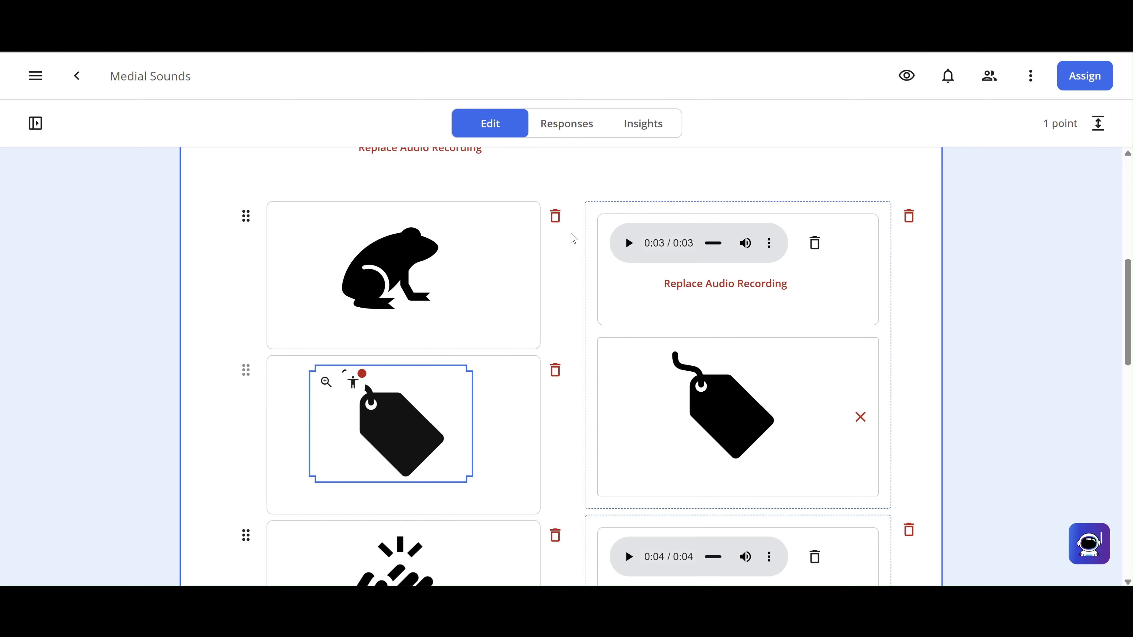
scroll(664, 368, "down", 3)
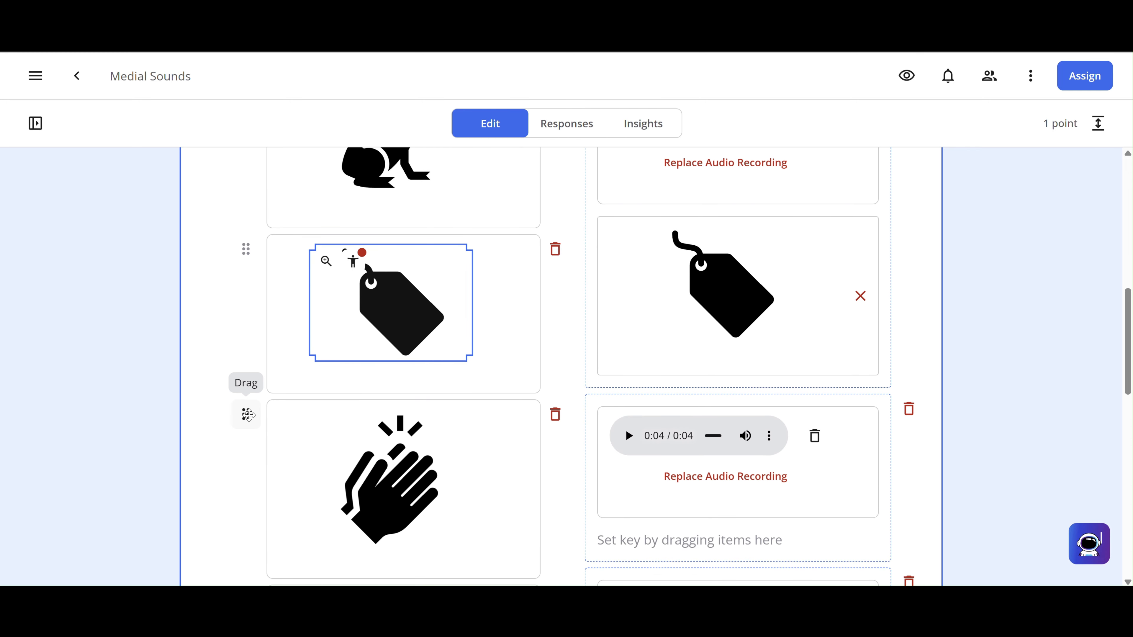
left_click_drag(248, 415, 575, 217)
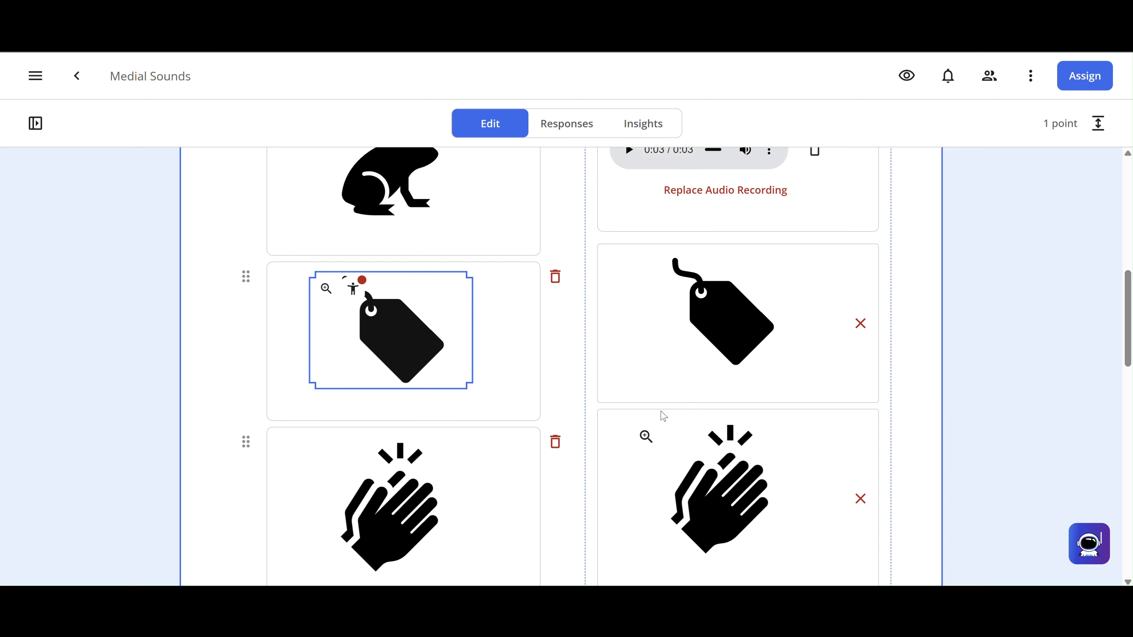
- Play the second category's recording and the 0:02 category's recording to hear them
scroll(663, 416, "down", 6)
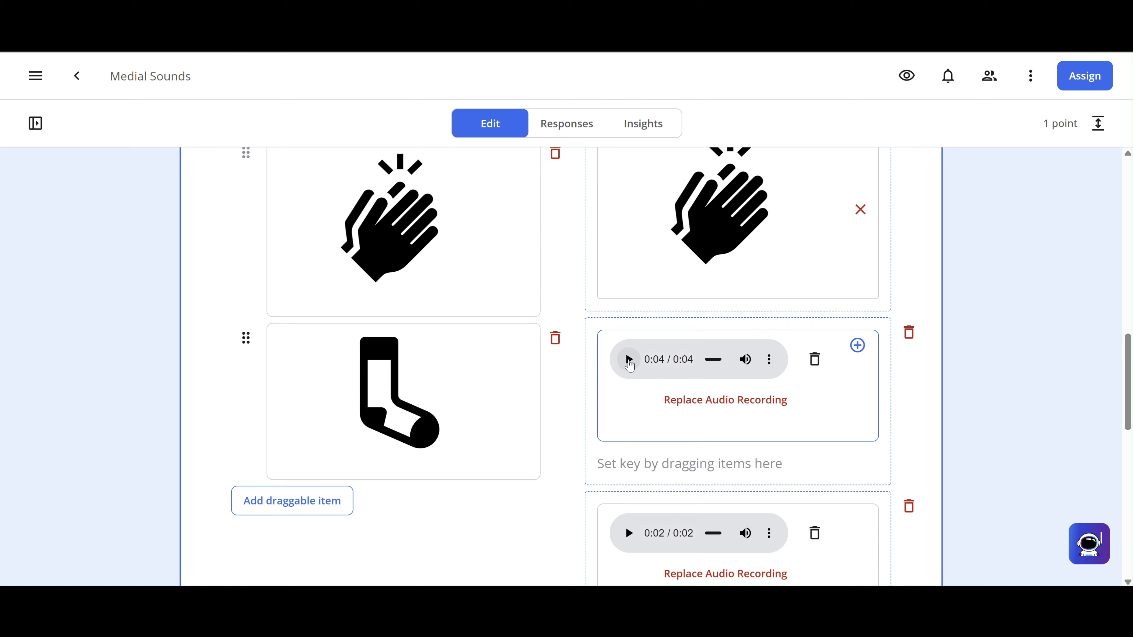
left_click(629, 360)
scroll(487, 269, "up", 4)
scroll(487, 269, "up", 3)
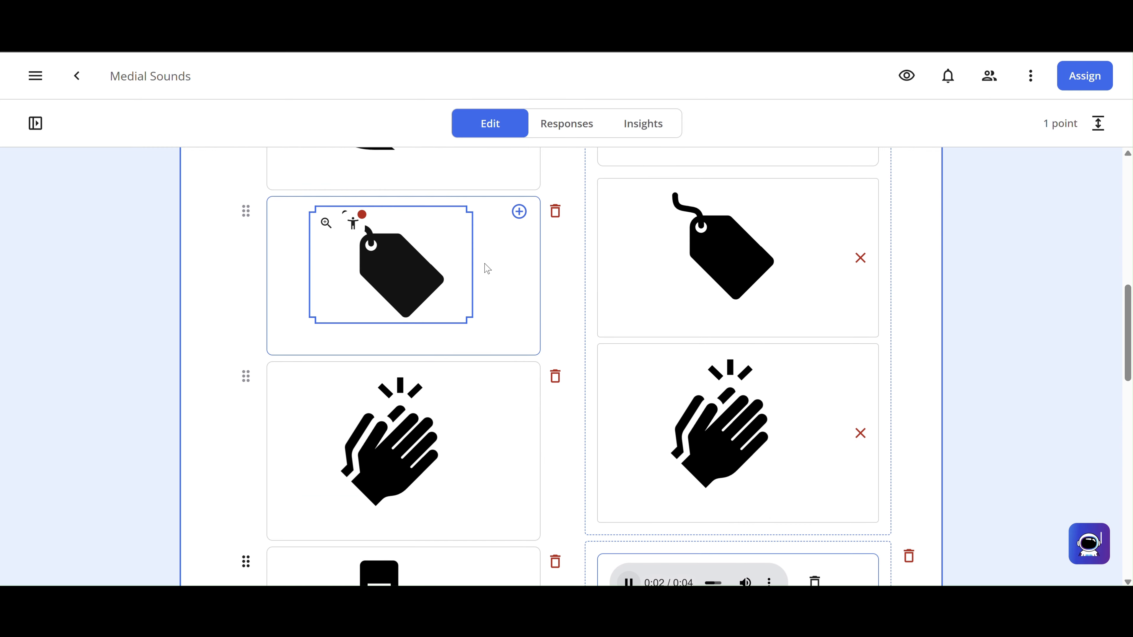
scroll(487, 269, "down", 4)
scroll(487, 268, "up", 1)
scroll(487, 268, "down", 1)
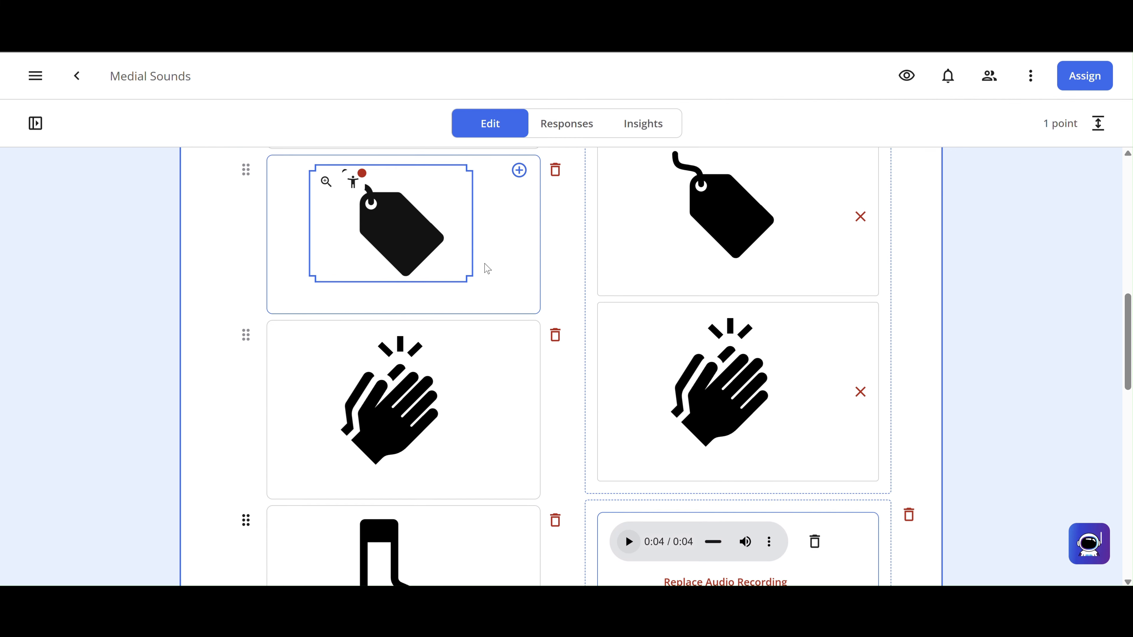
scroll(486, 264, "up", 2)
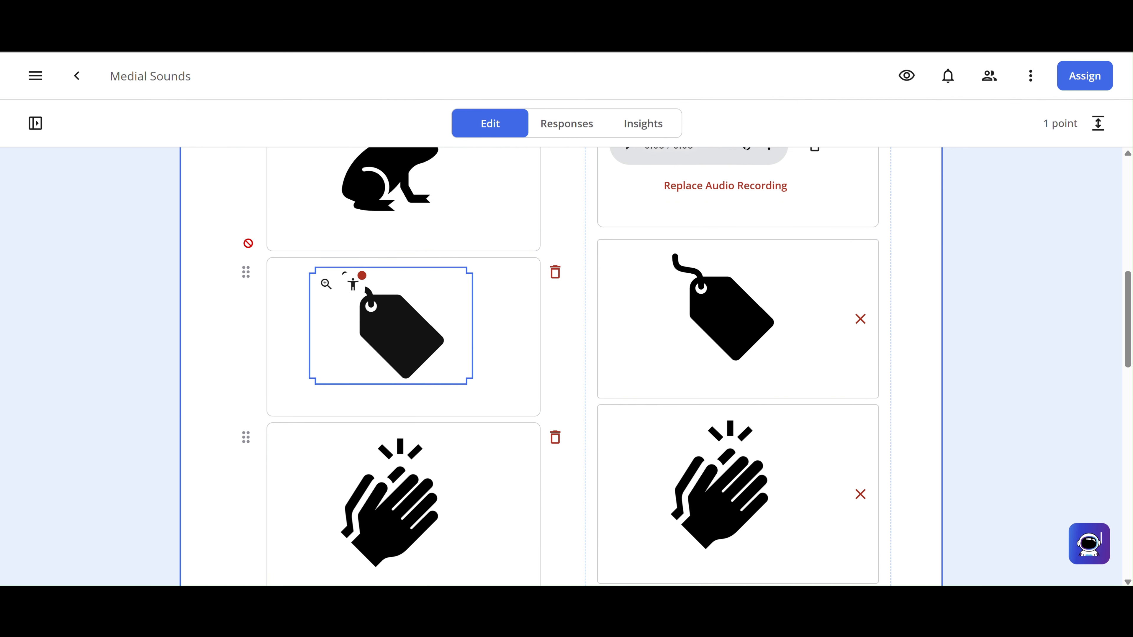
scroll(252, 317, "up", 3)
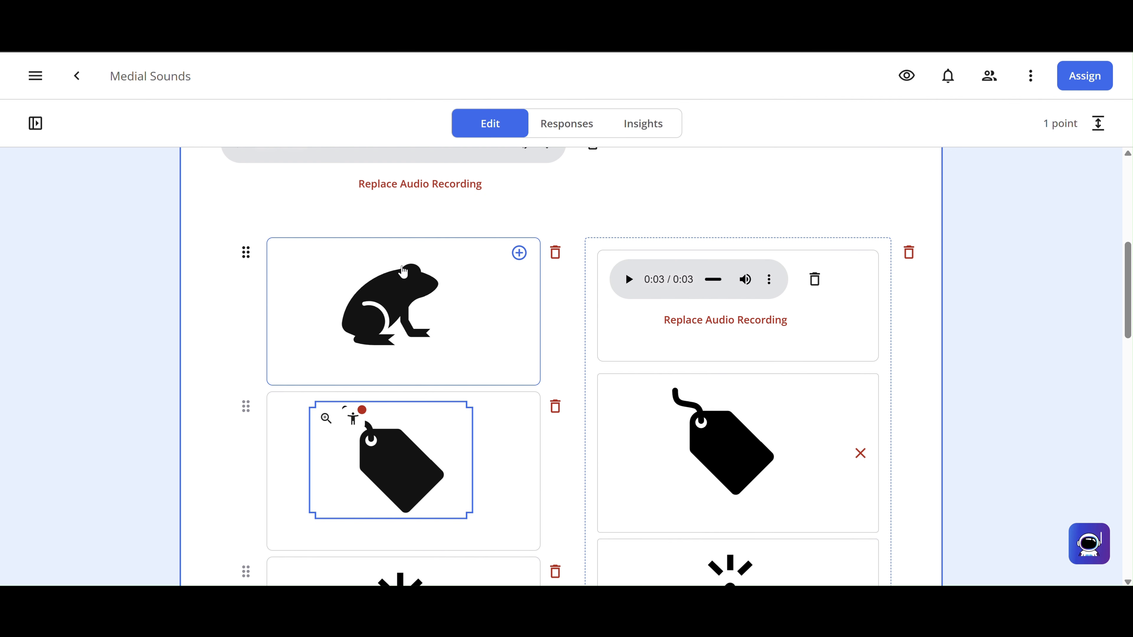
scroll(403, 271, "down", 8)
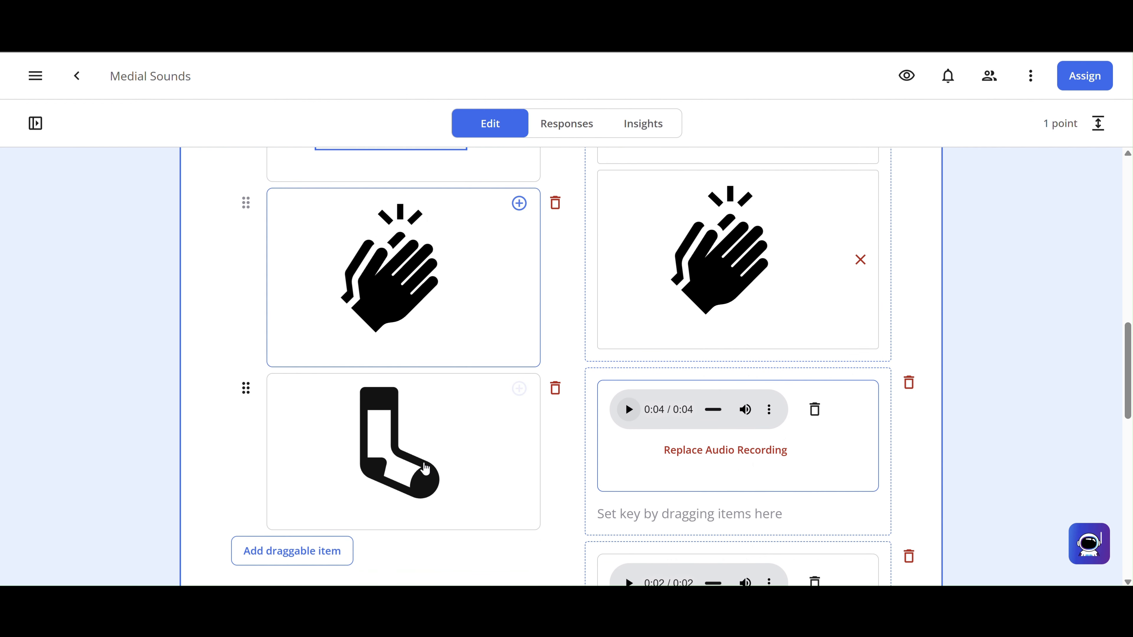
scroll(422, 455, "down", 4)
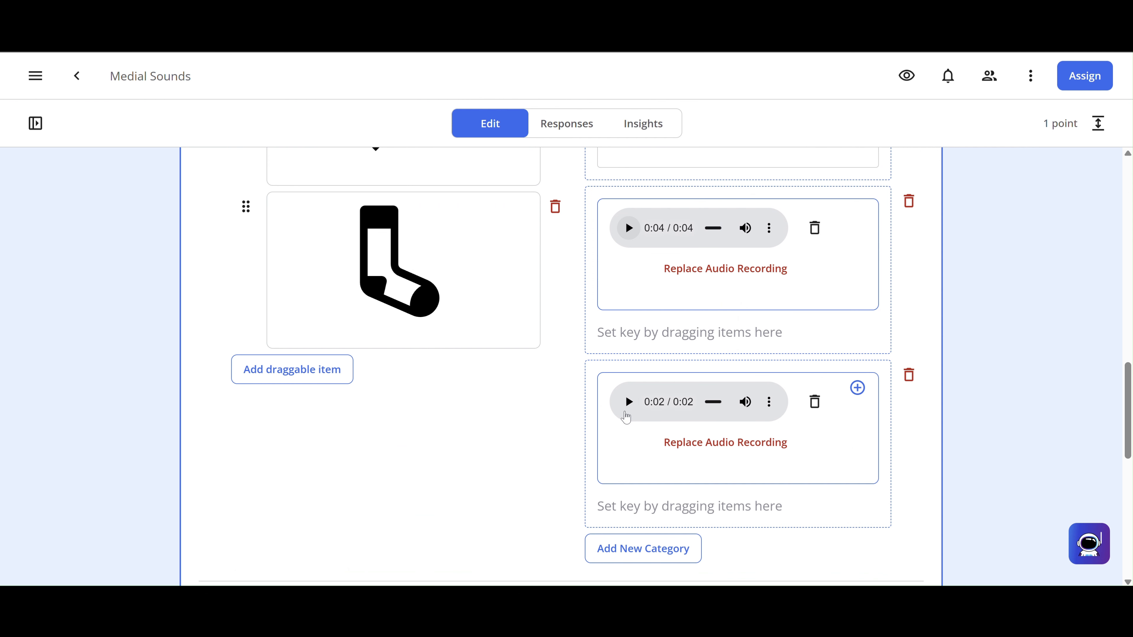
left_click(629, 403)
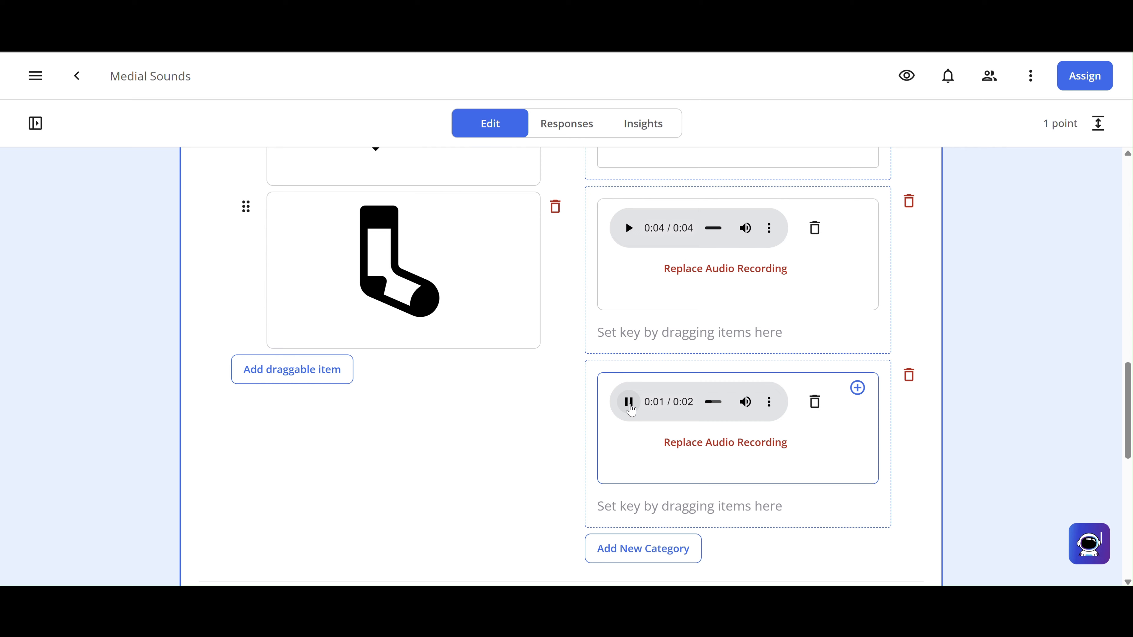
scroll(427, 438, "up", 3)
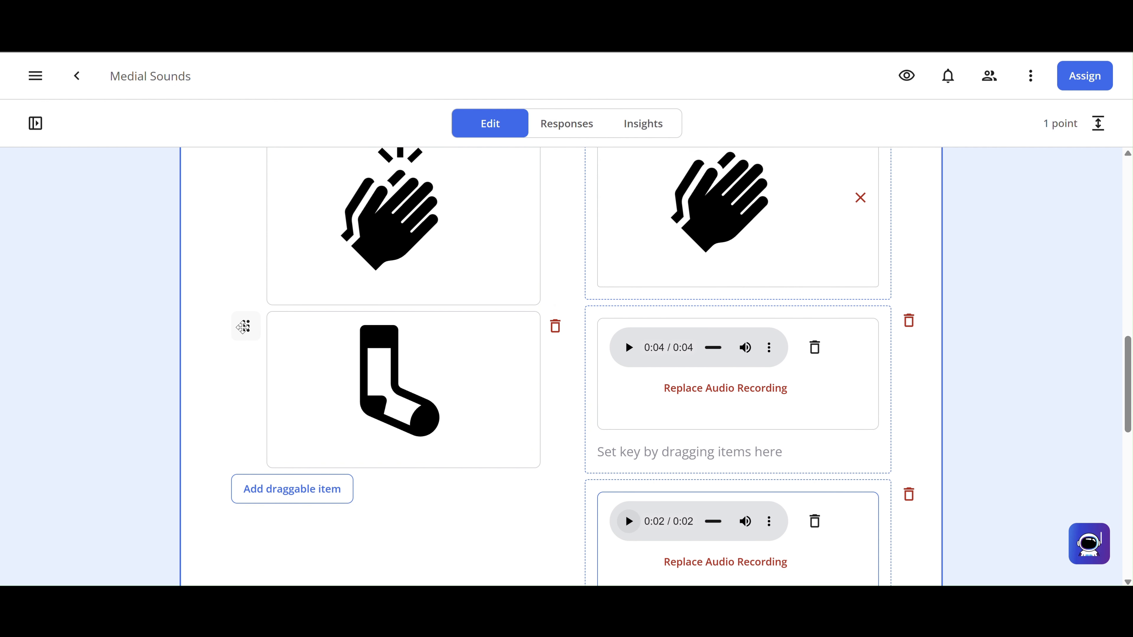
- Key the sock and frog pictures into the 0:02 audio category
left_click_drag(243, 327, 566, 519)
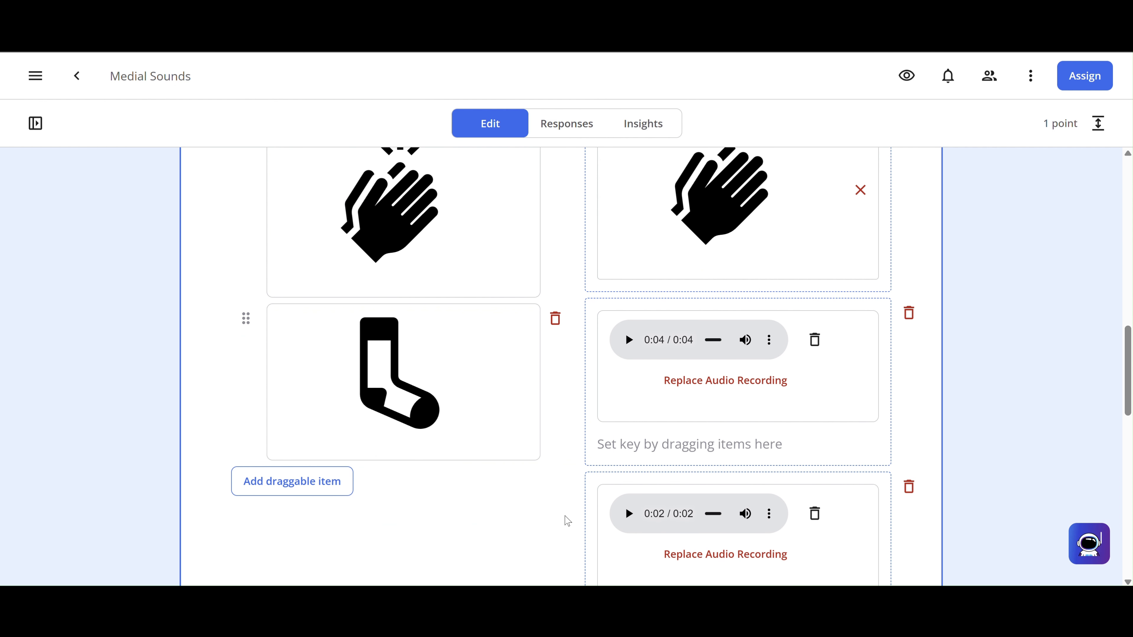
scroll(458, 417, "up", 10)
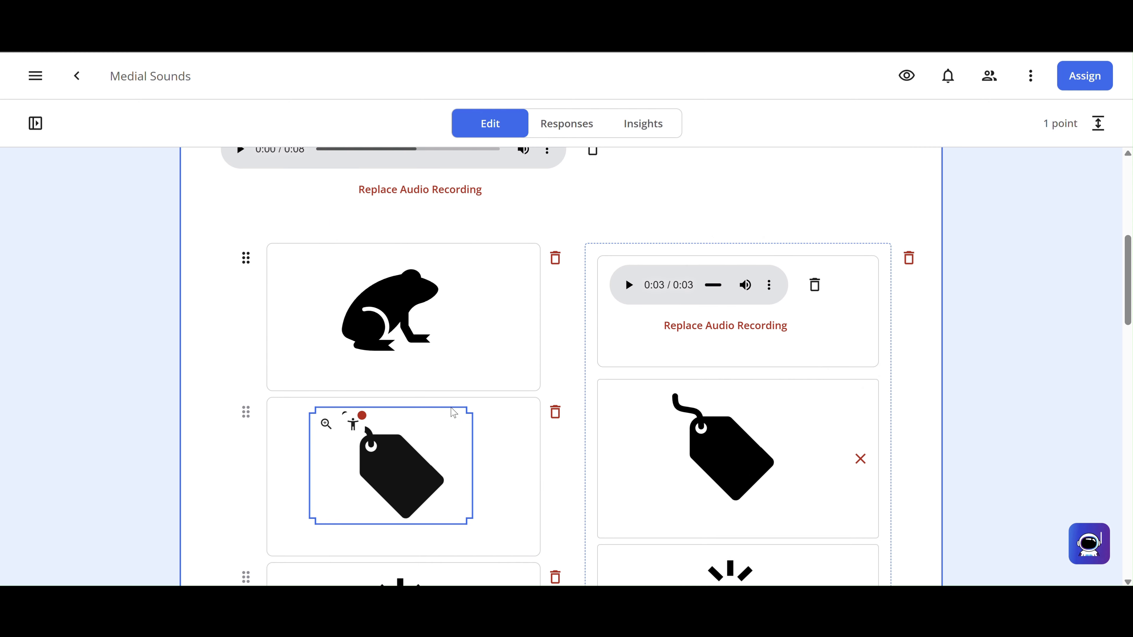
left_click(246, 260)
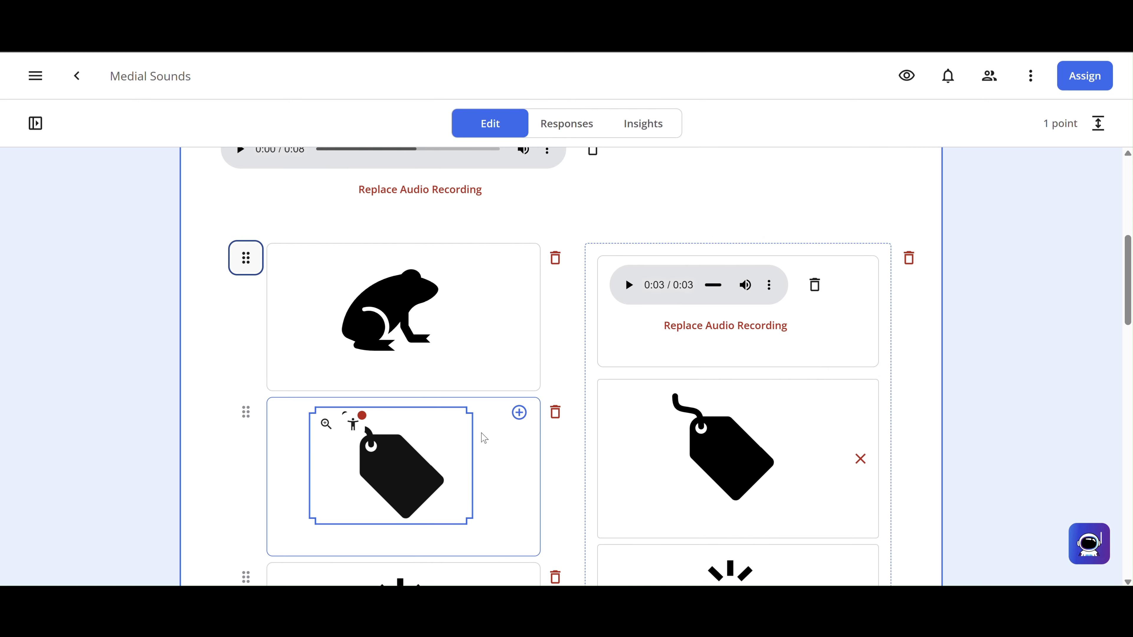
right_click(244, 257)
left_click(241, 254)
left_click_drag(241, 254, 607, 469)
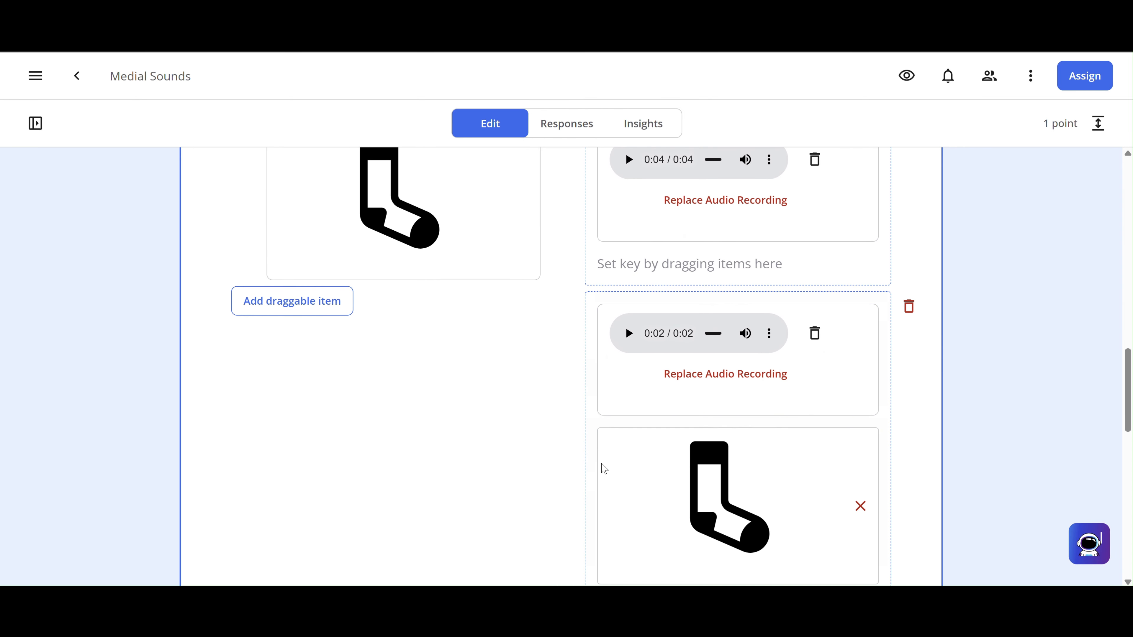
- Replay the 0:02 recording to check the sock and frog key
left_click(625, 333)
scroll(809, 366, "down", 4)
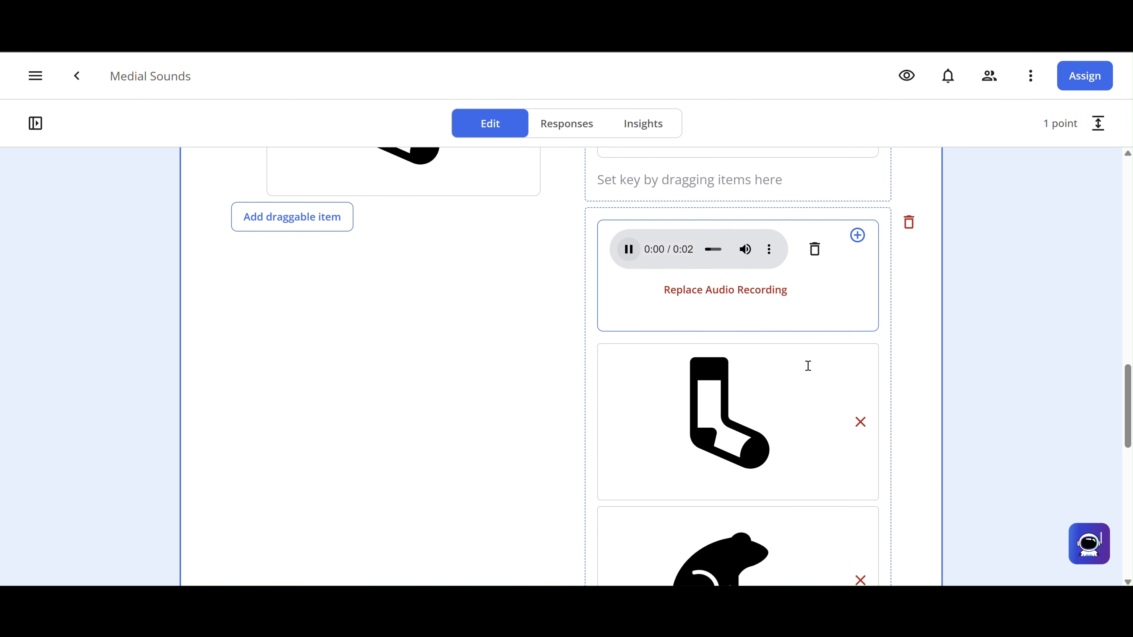
scroll(809, 366, "up", 5)
scroll(808, 365, "up", 3)
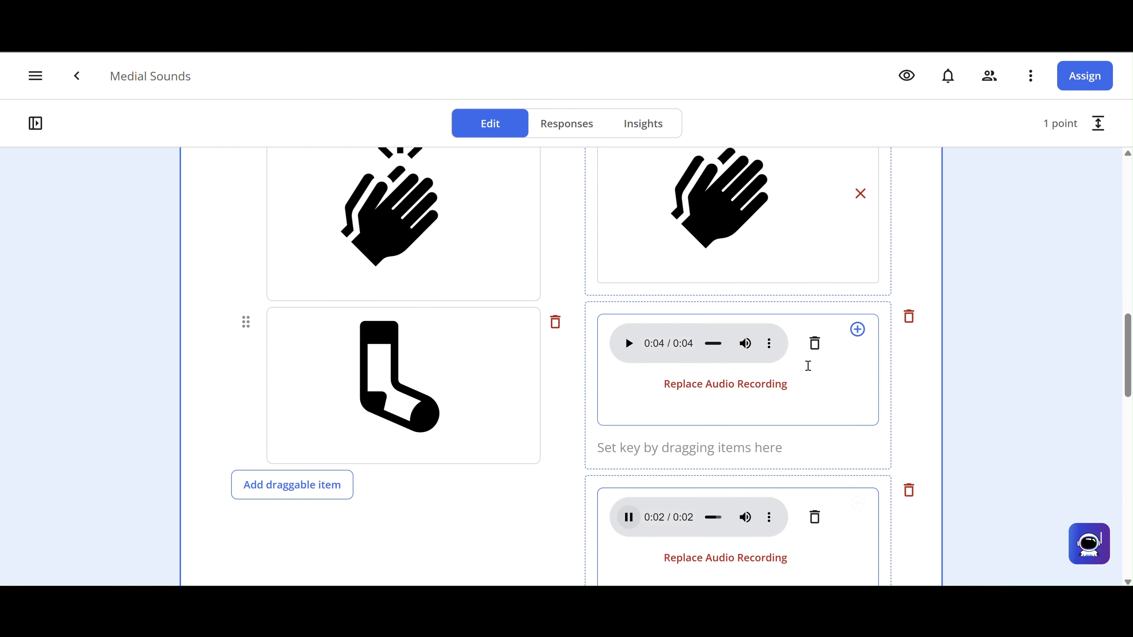
scroll(698, 380, "up", 6)
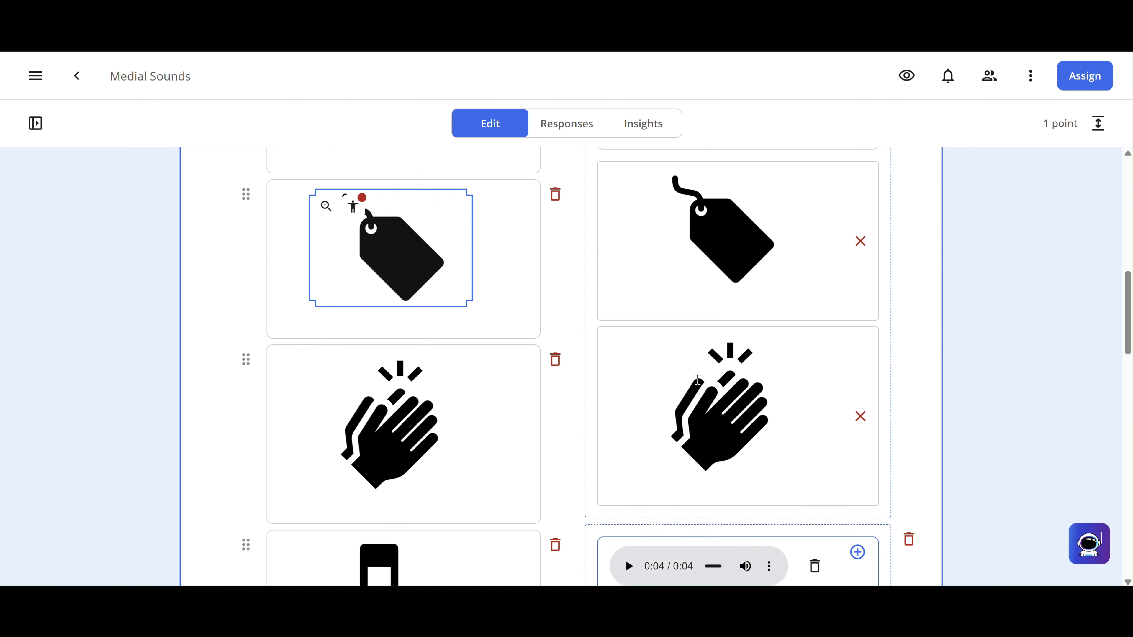
scroll(723, 280, "up", 7)
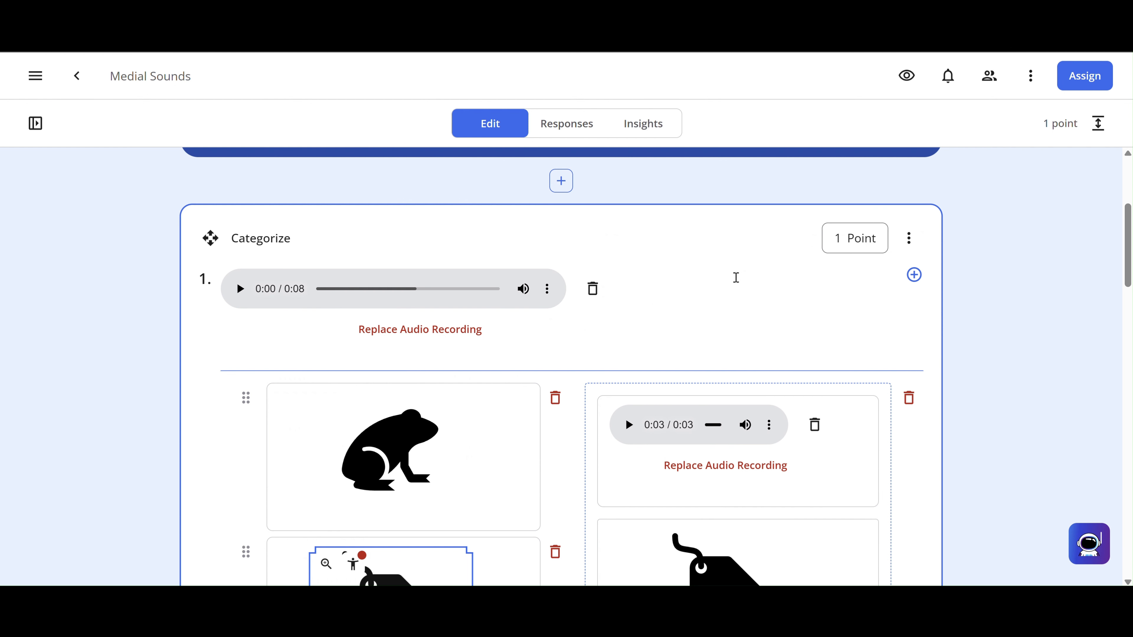
- Duplicate the audio Categorize question from its ⋮ More options menu
left_click(916, 239)
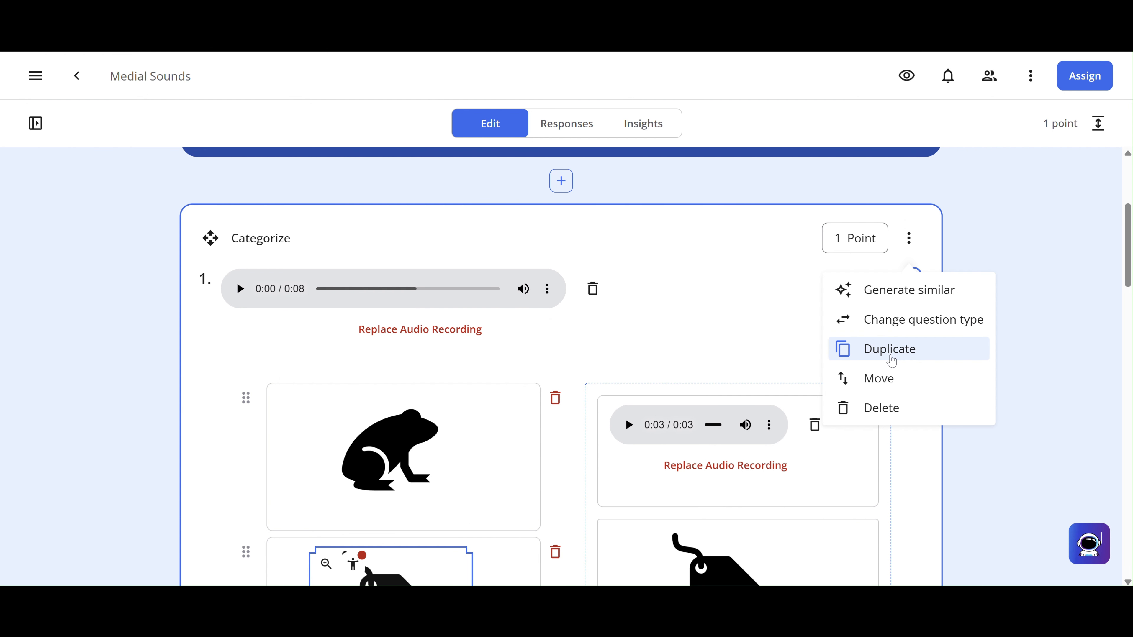
left_click(892, 353)
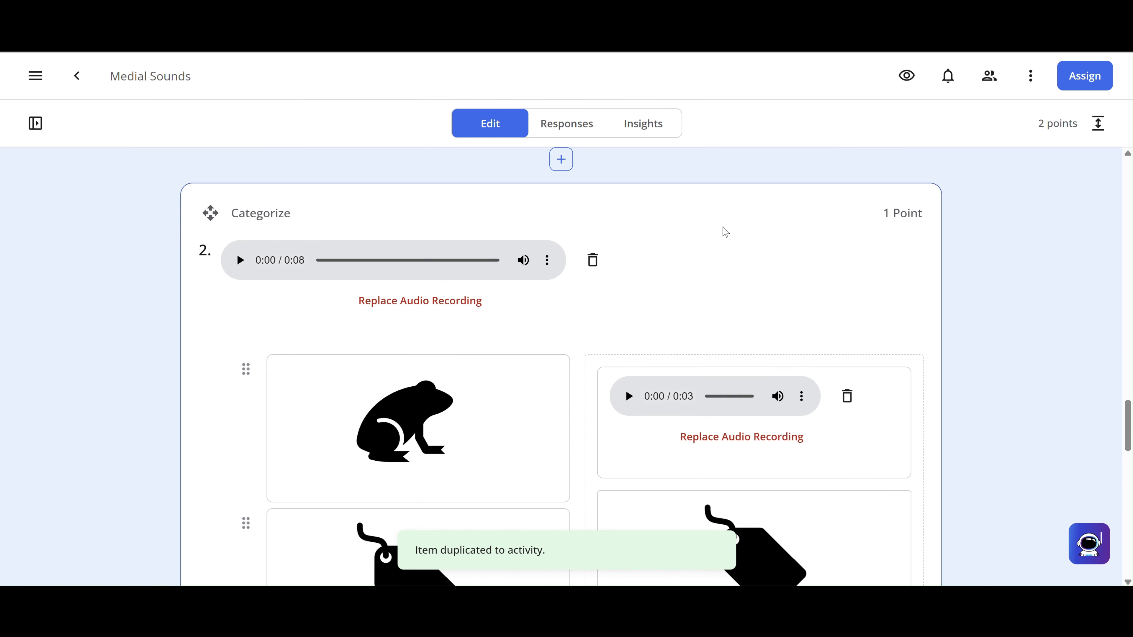
scroll(736, 246, "down", 1)
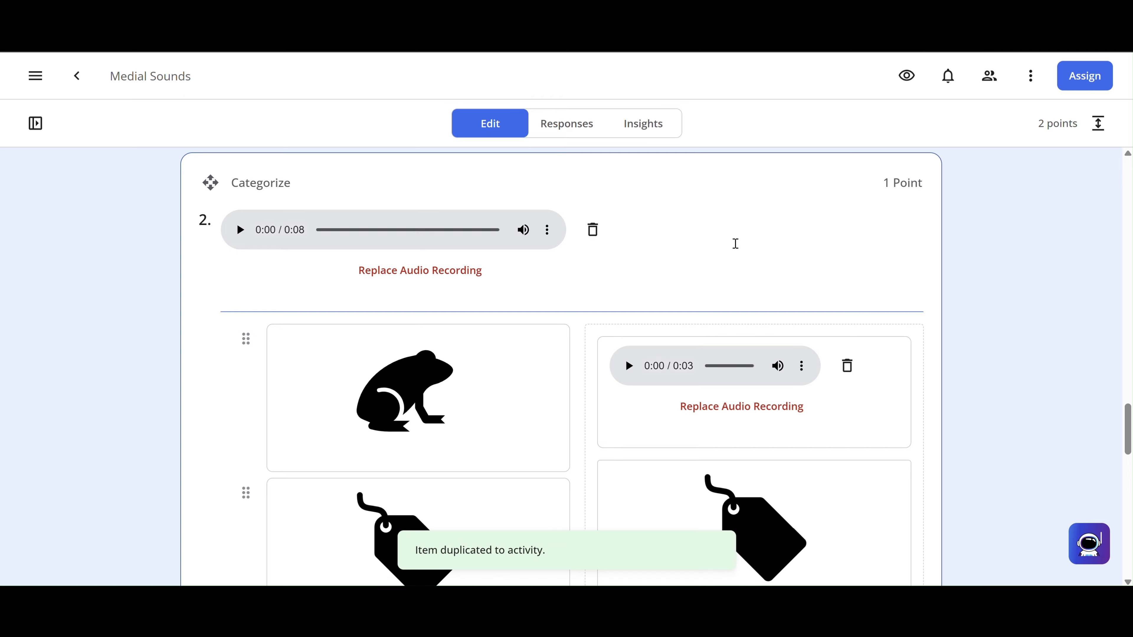
scroll(735, 245, "up", 1)
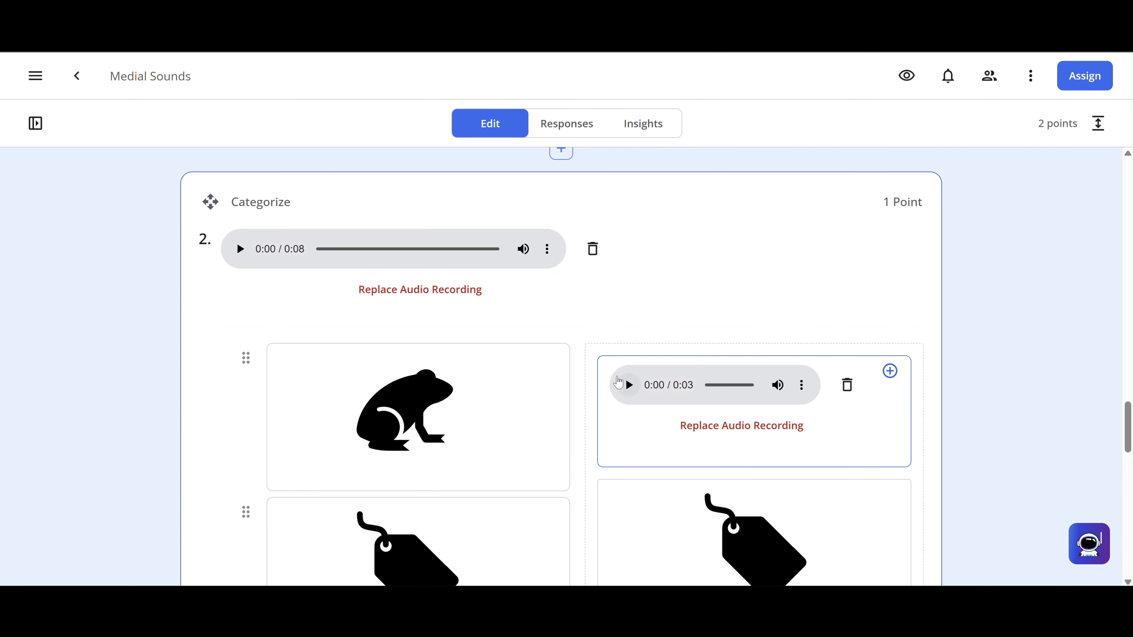
scroll(644, 419, "down", 3)
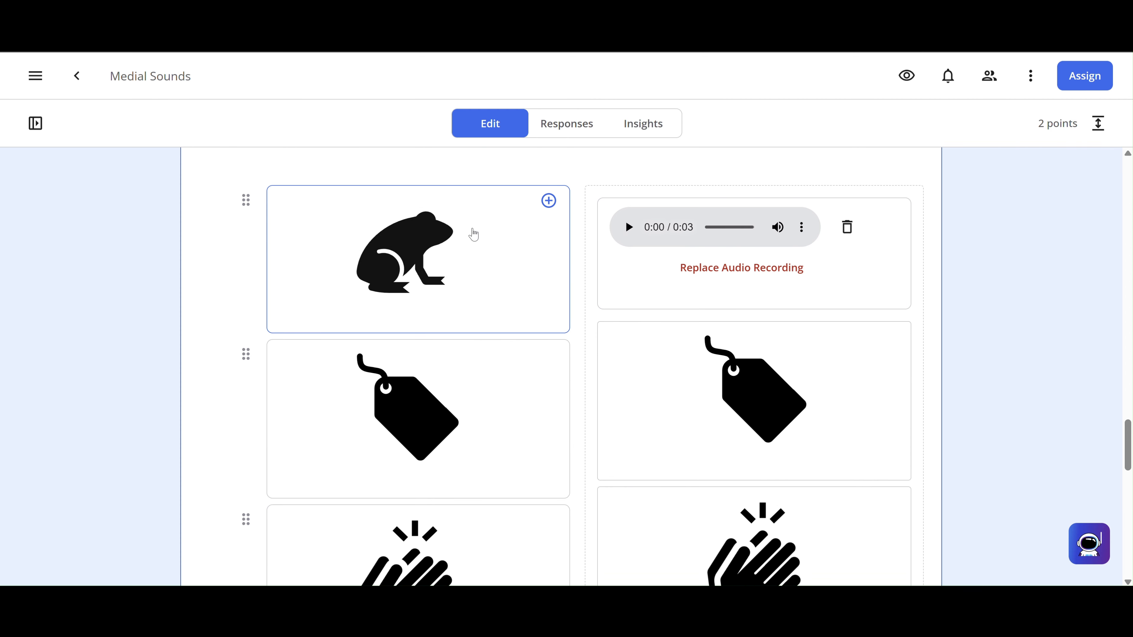
left_click(512, 273)
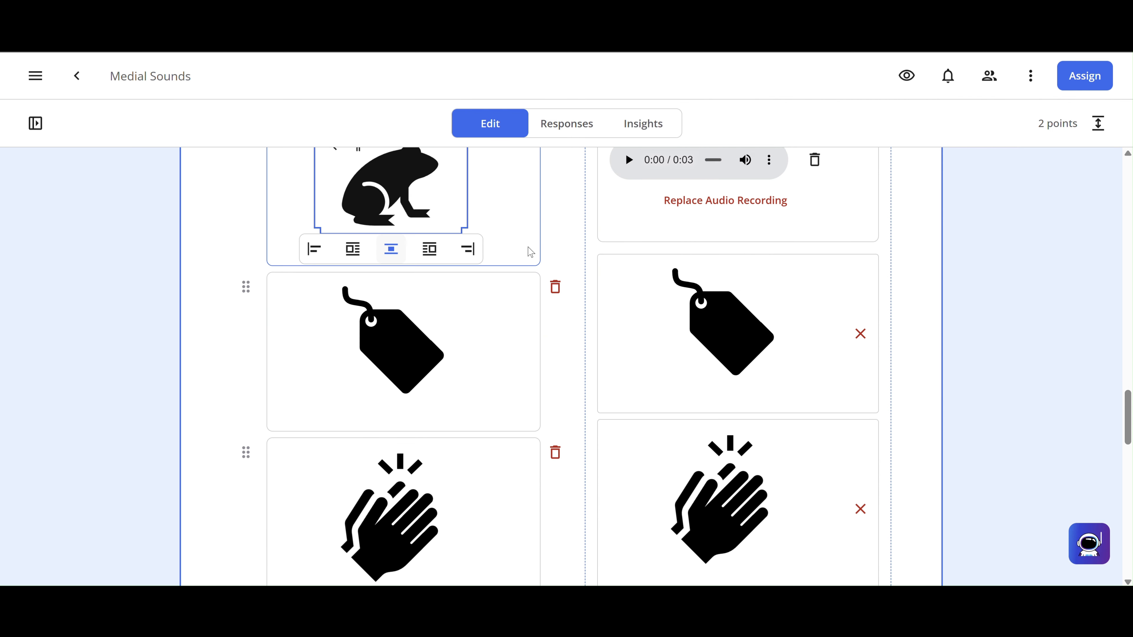
left_click(556, 217)
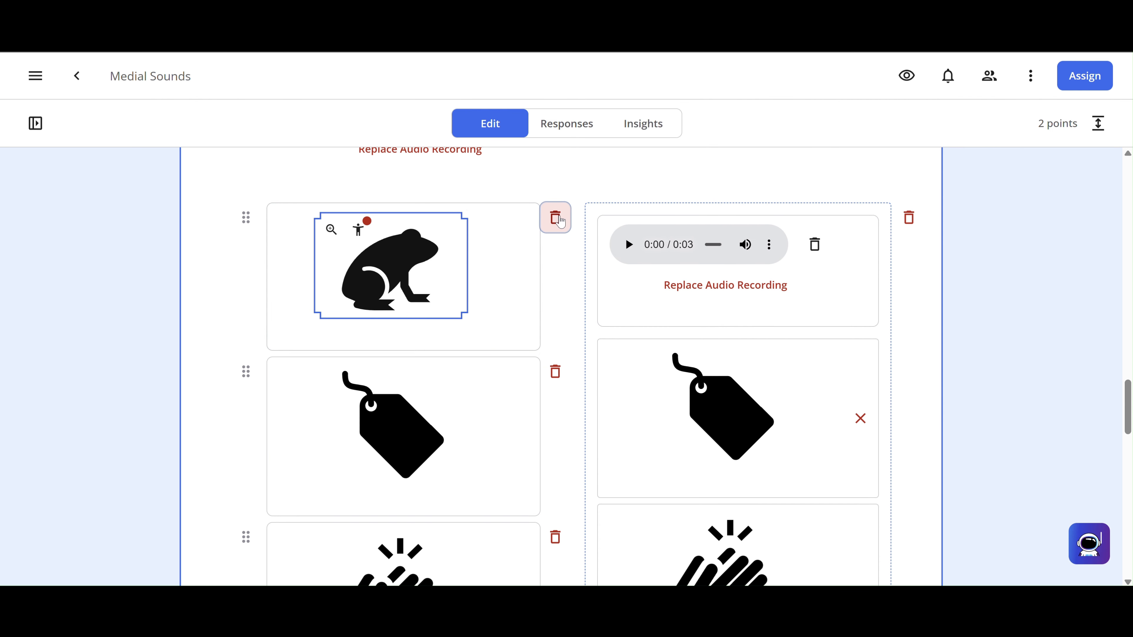
left_click(556, 220)
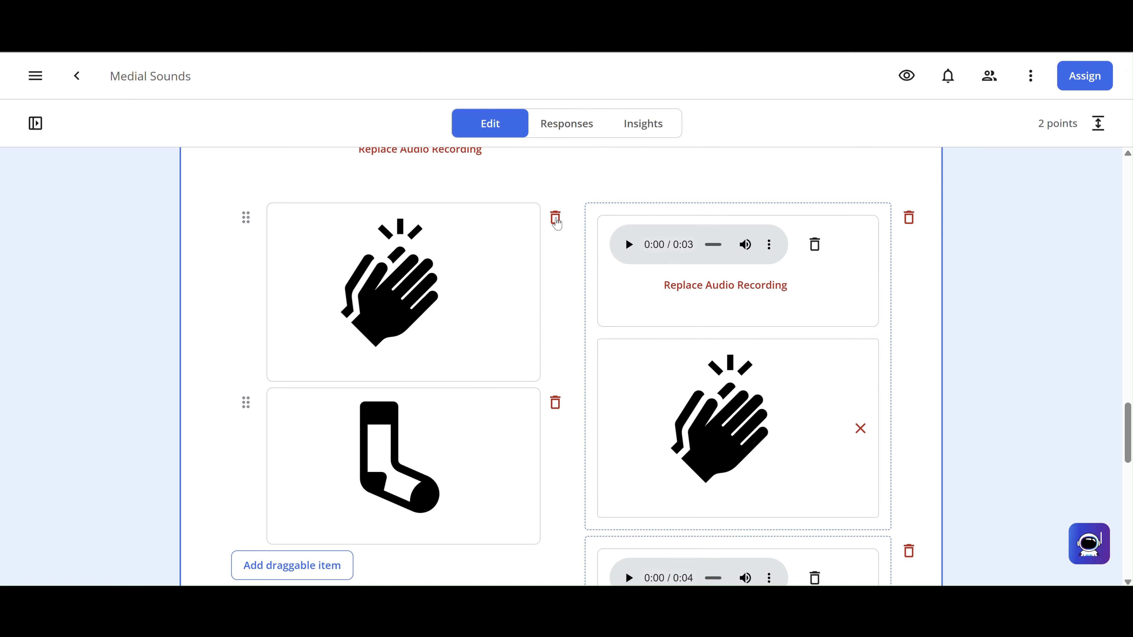
left_click(555, 231)
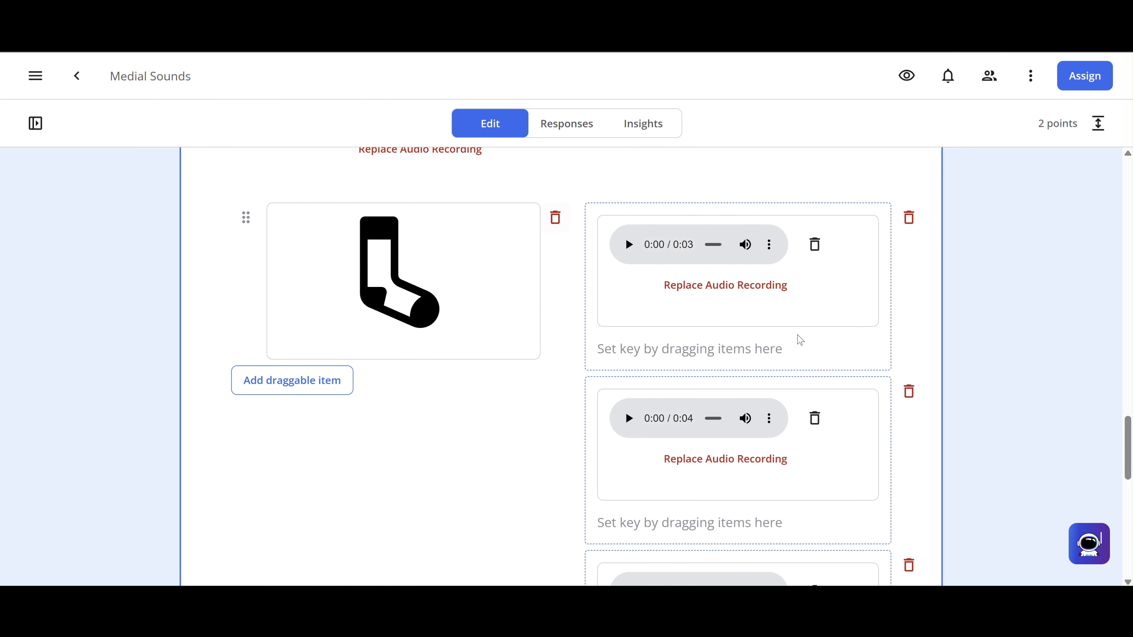
scroll(803, 335, "down", 3)
scroll(816, 338, "down", 5)
scroll(815, 332, "up", 6)
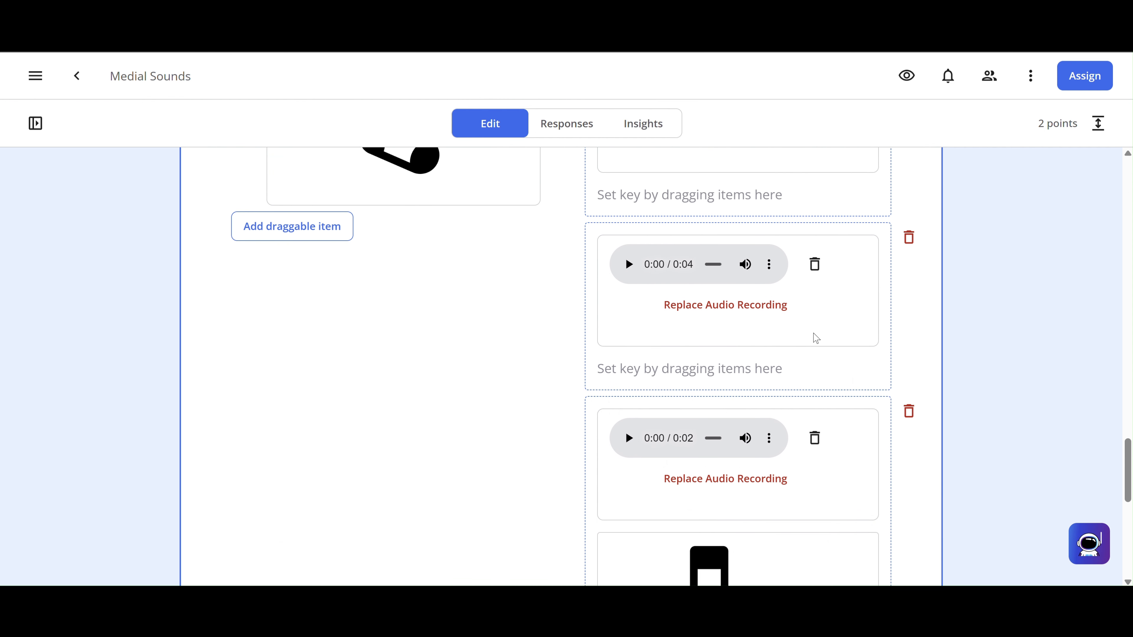
scroll(814, 333, "up", 2)
scroll(812, 336, "down", 6)
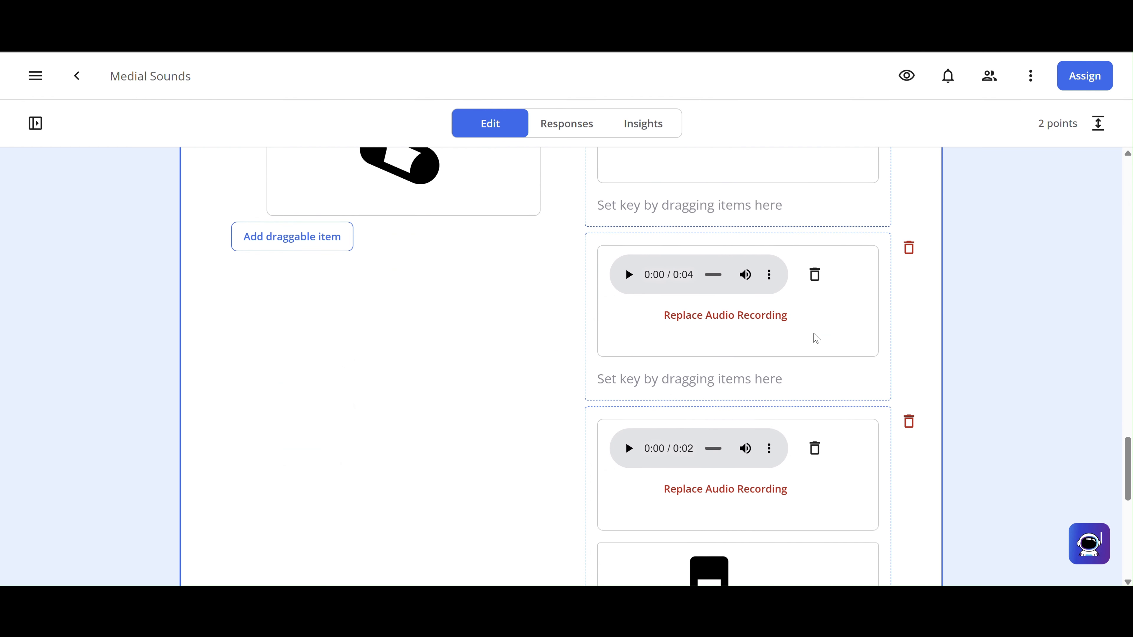
scroll(815, 338, "down", 2)
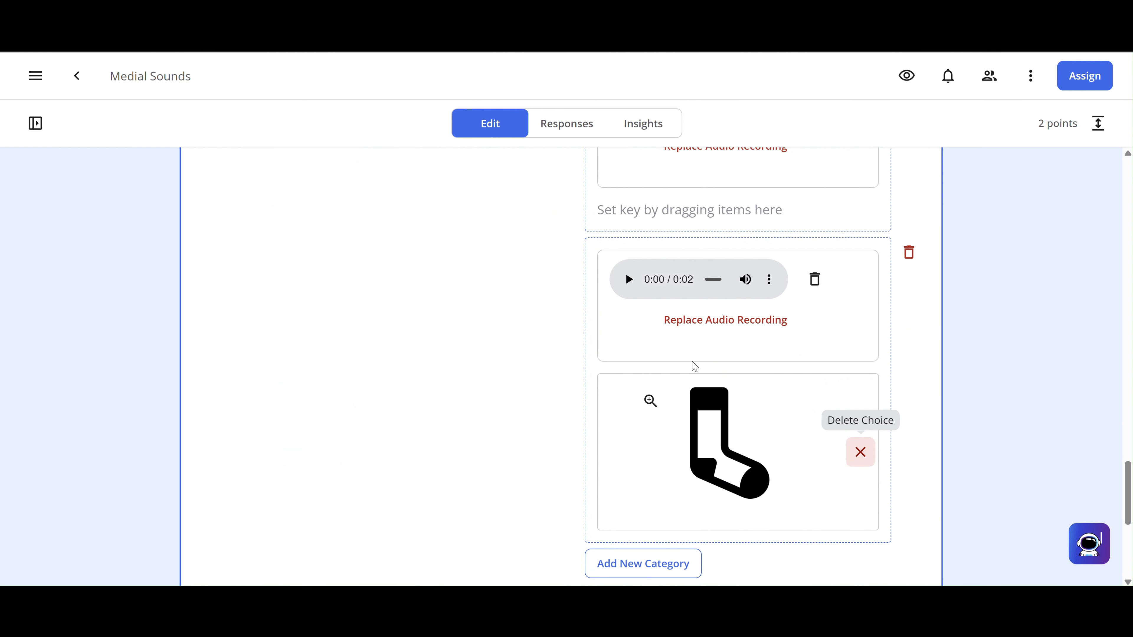
scroll(417, 335, "up", 2)
scroll(418, 334, "up", 5)
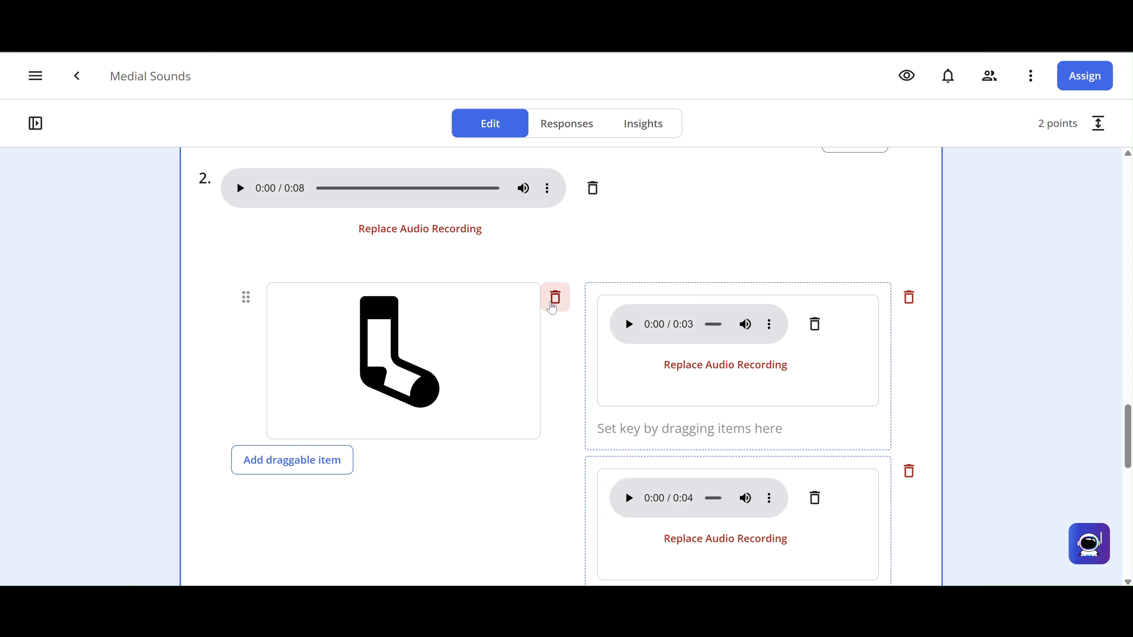
left_click(553, 307)
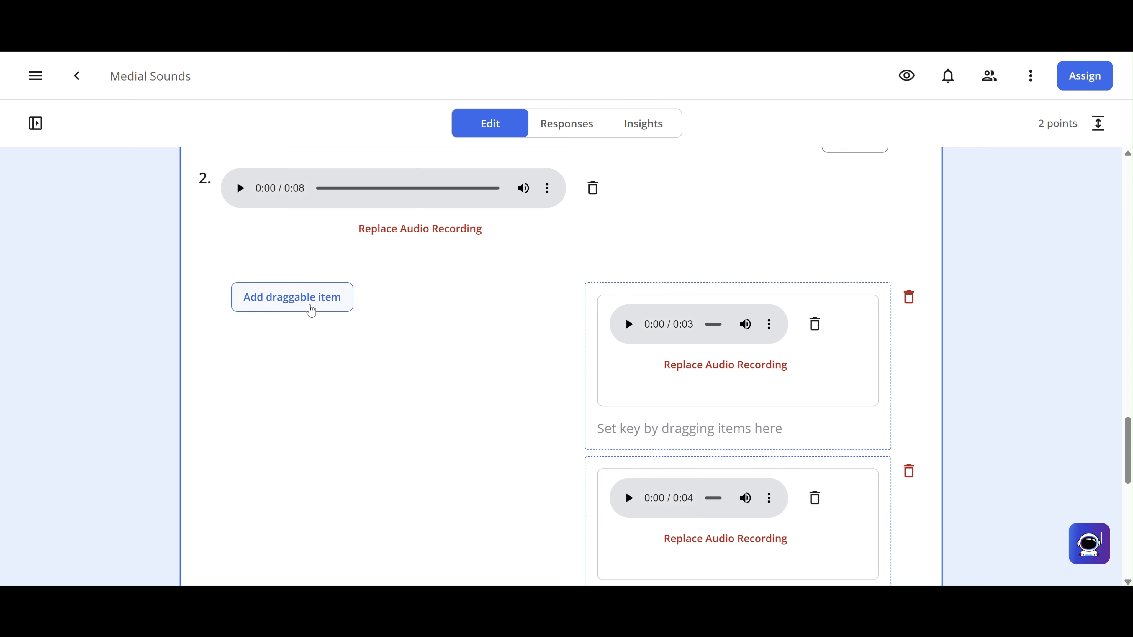
scroll(471, 387, "up", 3)
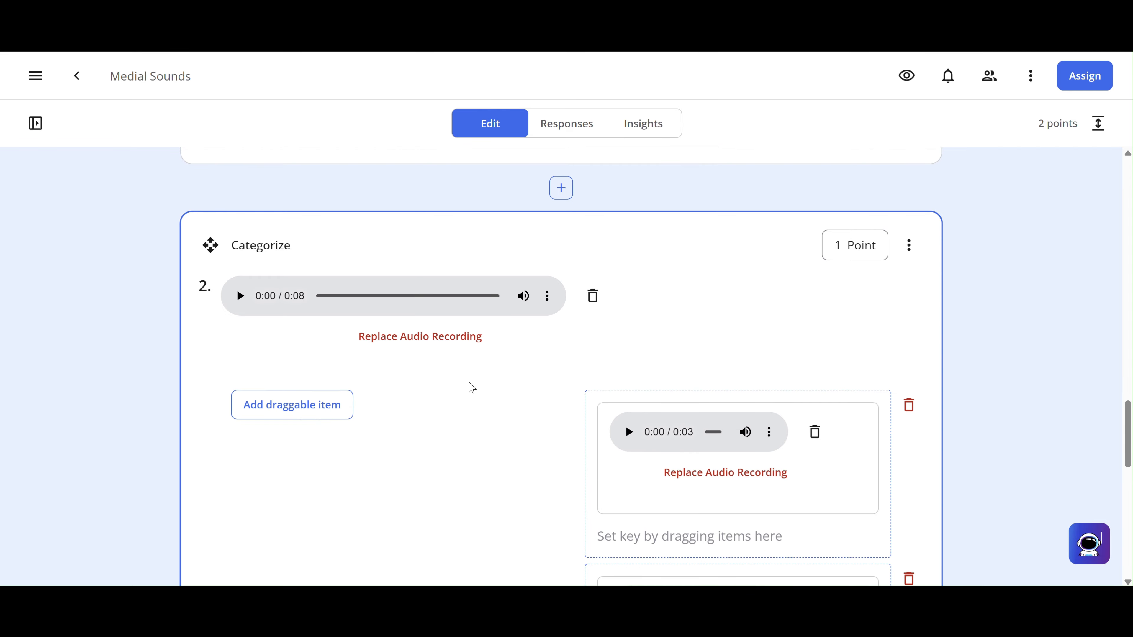
scroll(472, 388, "down", 2)
scroll(472, 388, "up", 1)
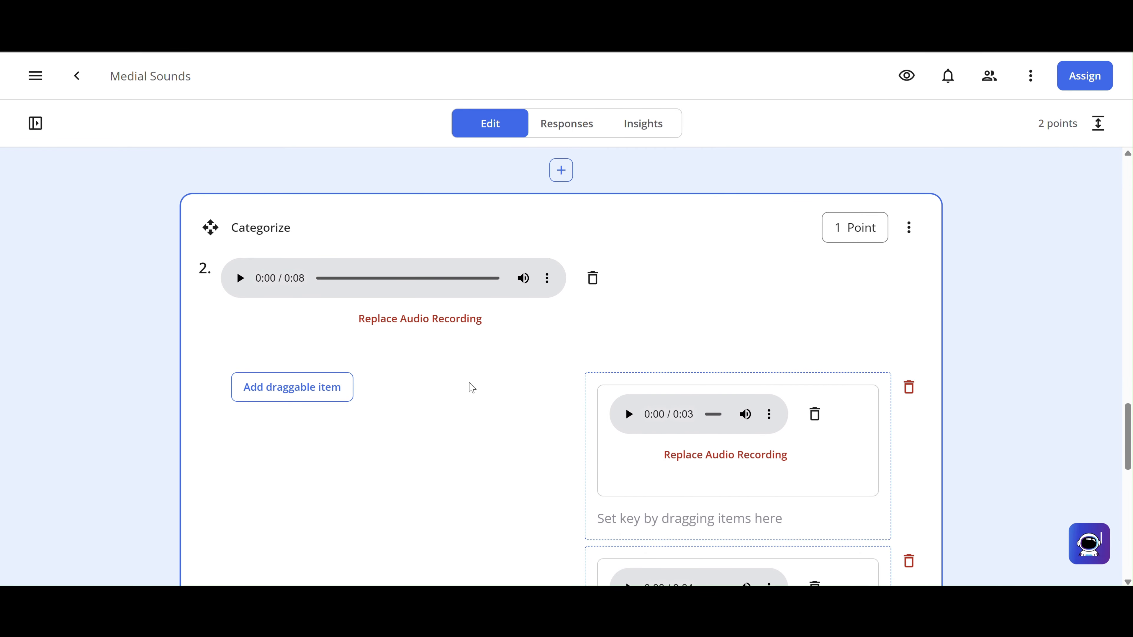
scroll(472, 388, "up", 10)
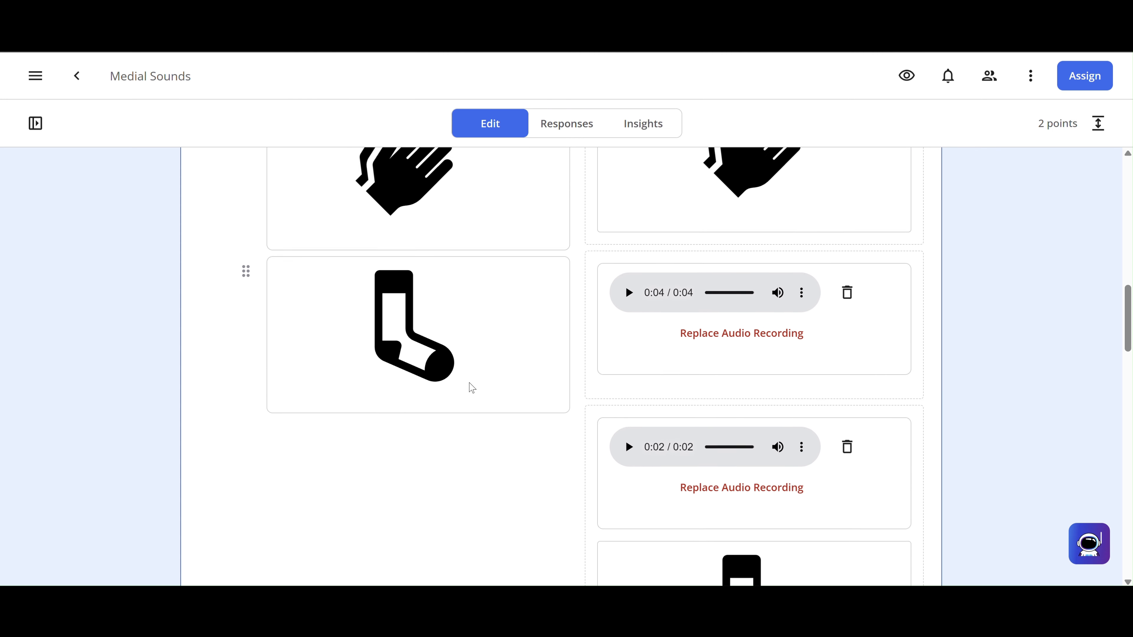
scroll(472, 388, "up", 10)
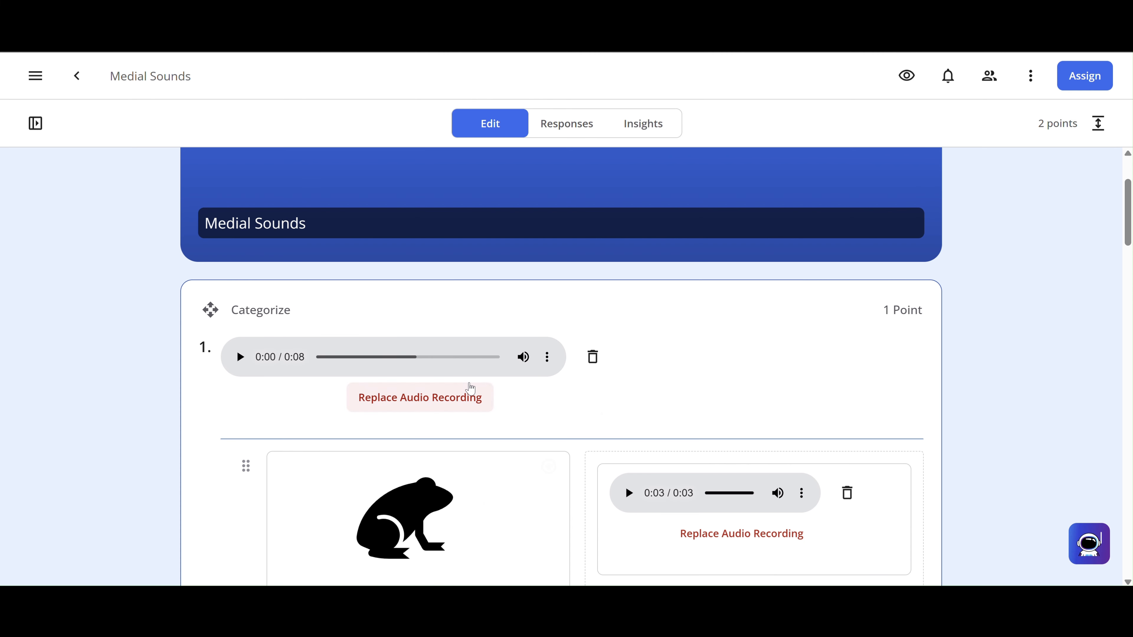
- Change question 1's point value from 1 to 4, making the total 5 points
left_click(886, 316)
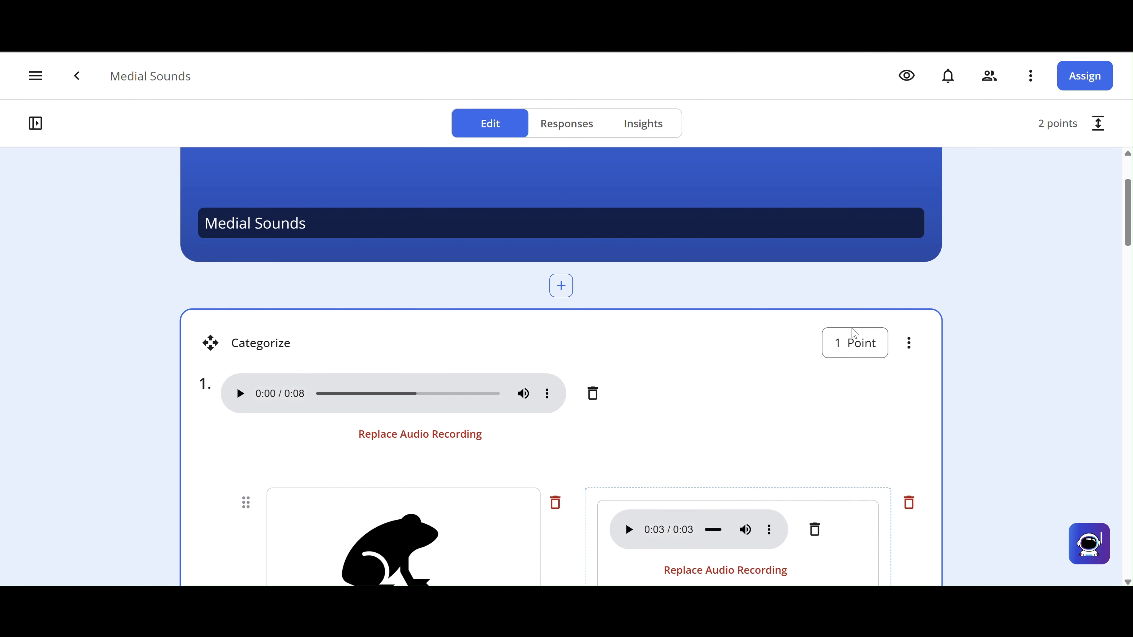
left_click(827, 345)
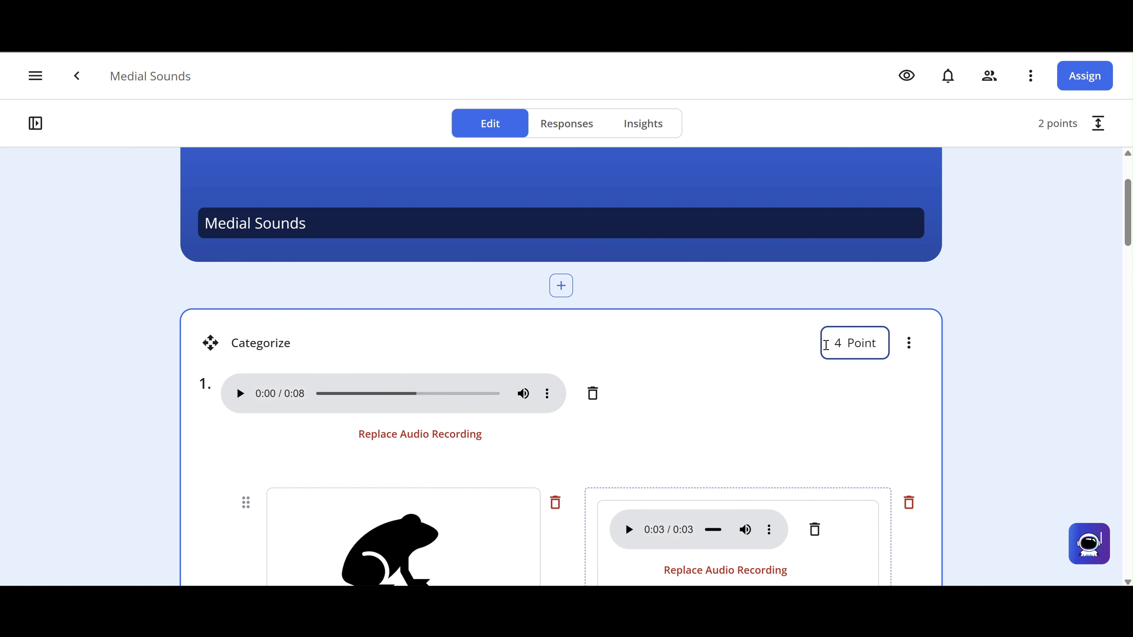
left_click(972, 424)
scroll(983, 424, "down", 12)
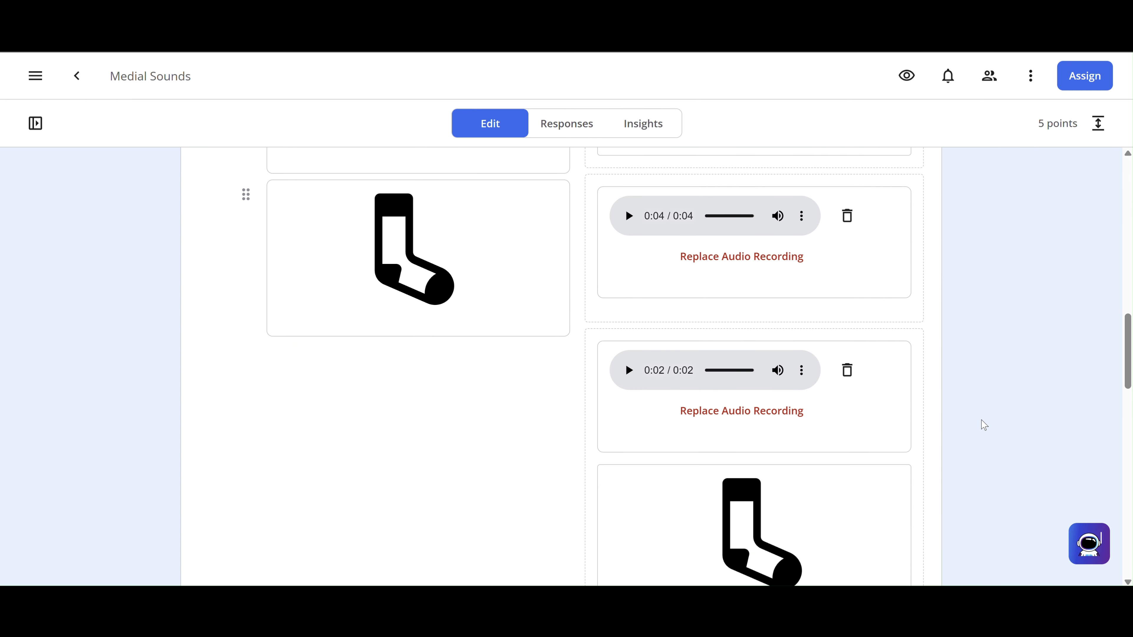
scroll(983, 425, "down", 8)
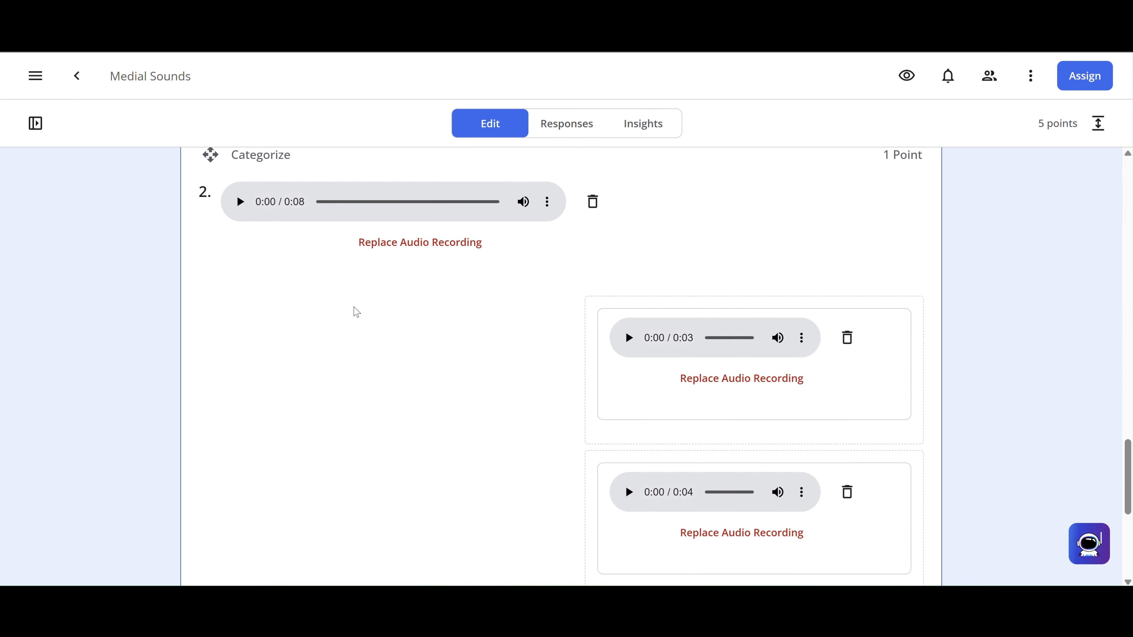
left_click(355, 308)
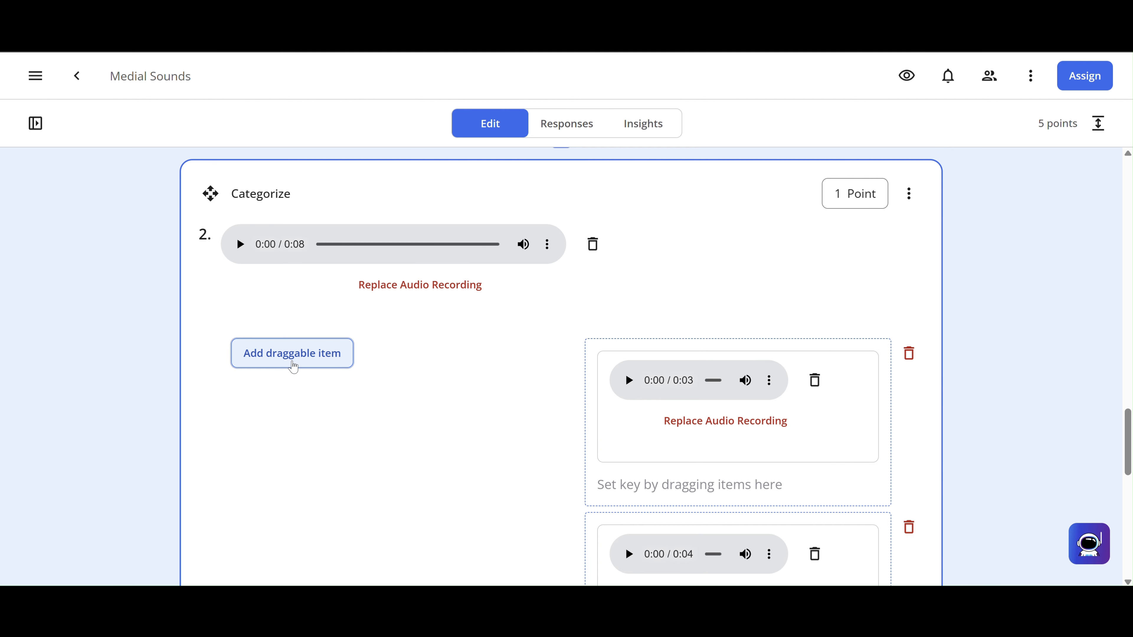
- Add a draggable item to question 2 holding the uploaded dog picture
left_click(292, 354)
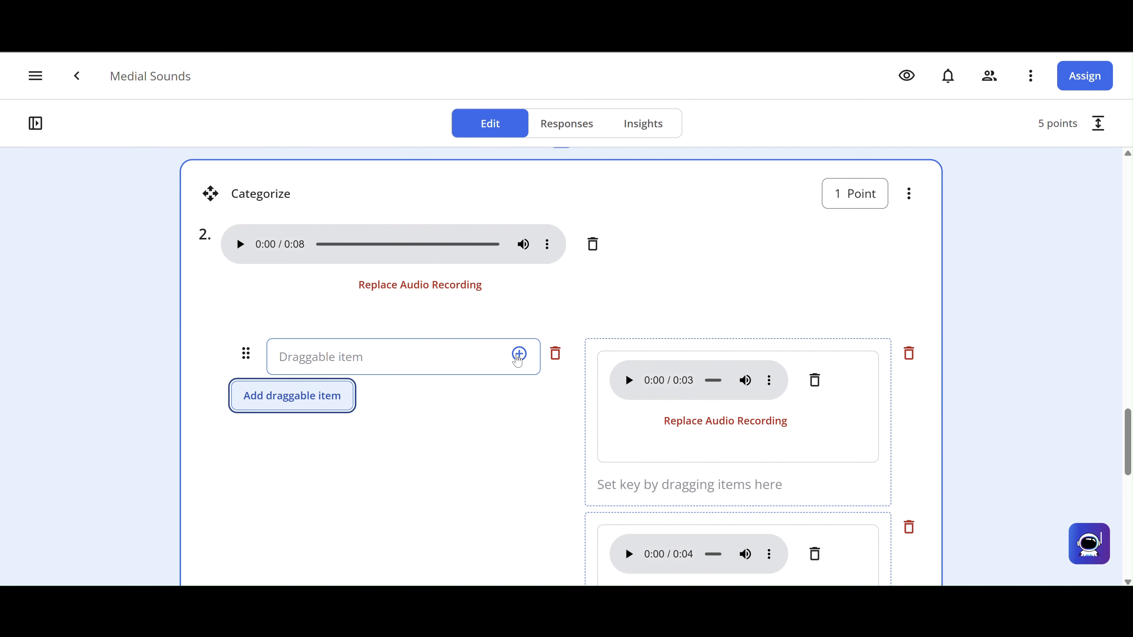
left_click(518, 359)
left_click(539, 228)
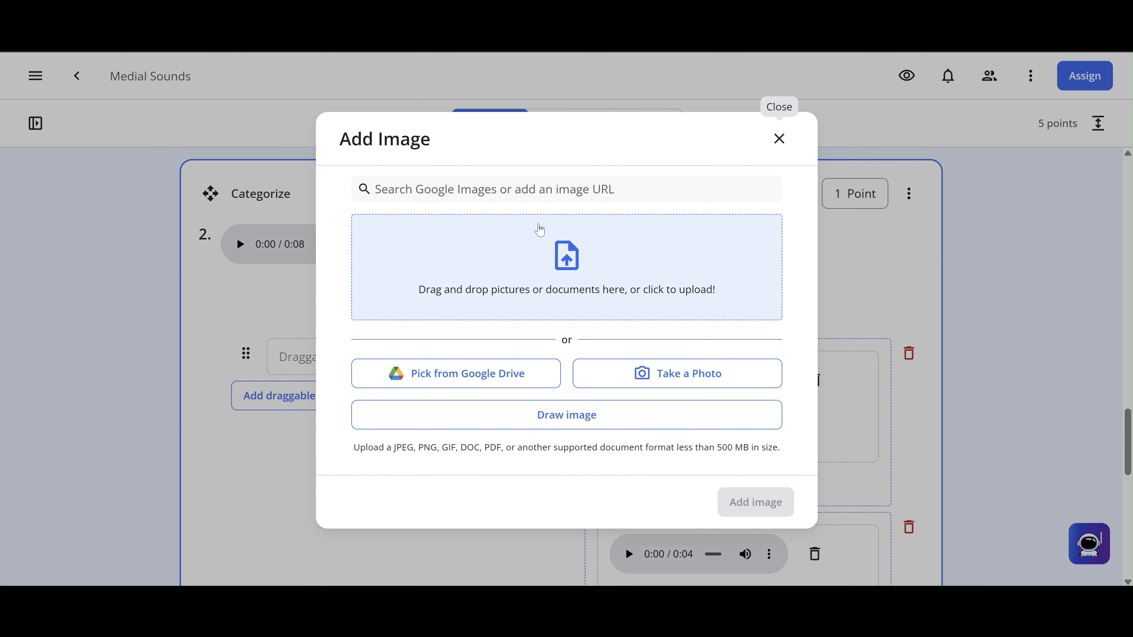
left_click(566, 259)
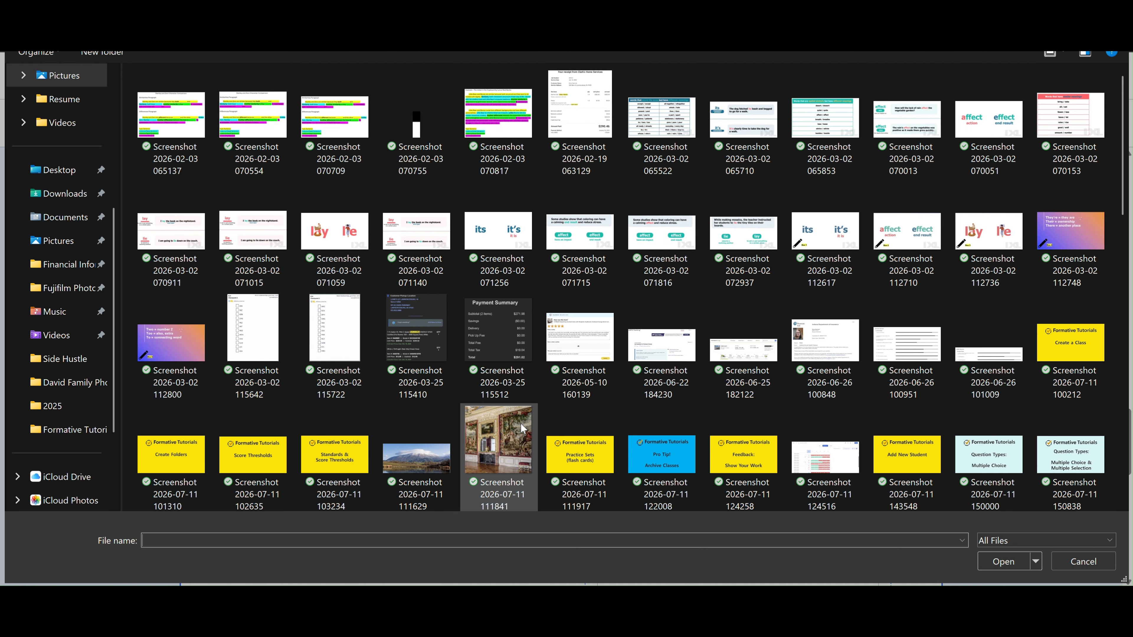
scroll(521, 424, "down", 15)
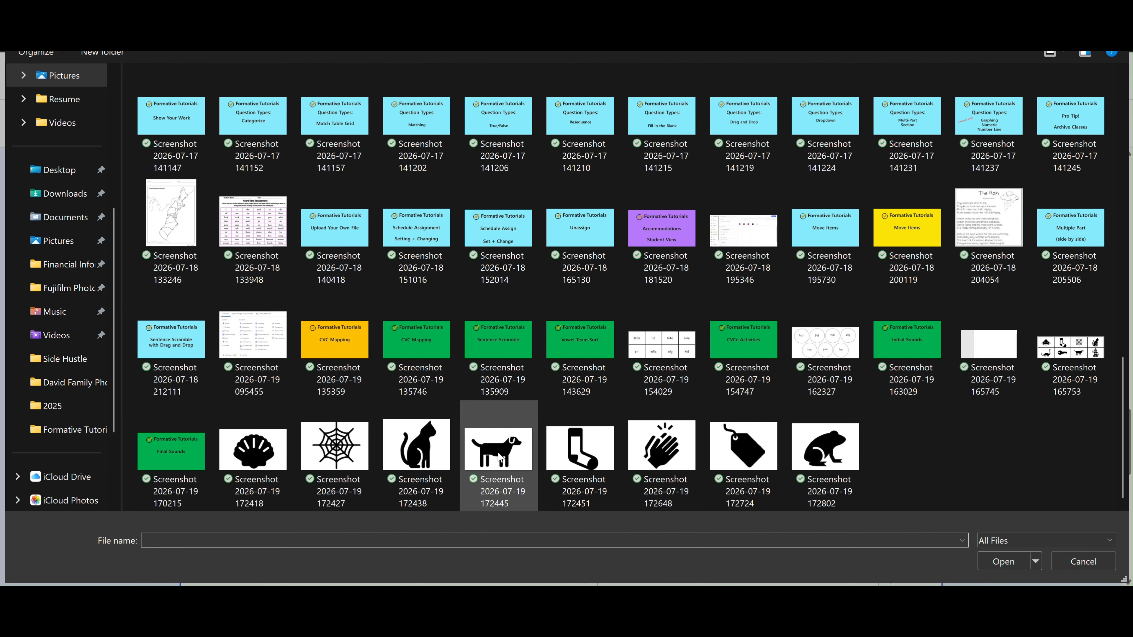
double_click(500, 457)
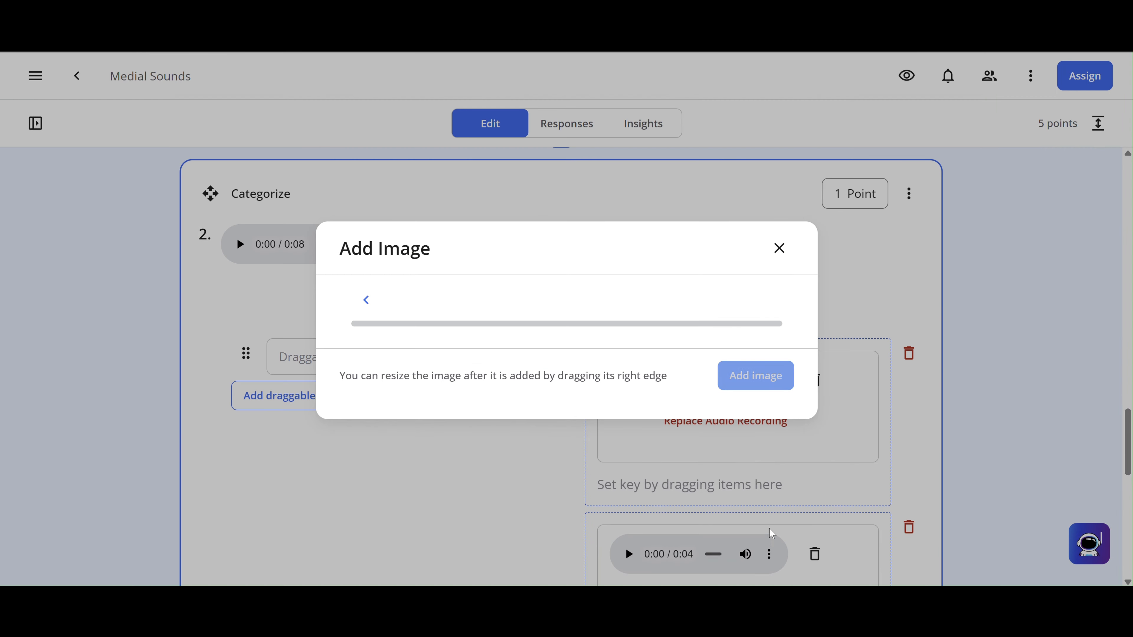
left_click(756, 517)
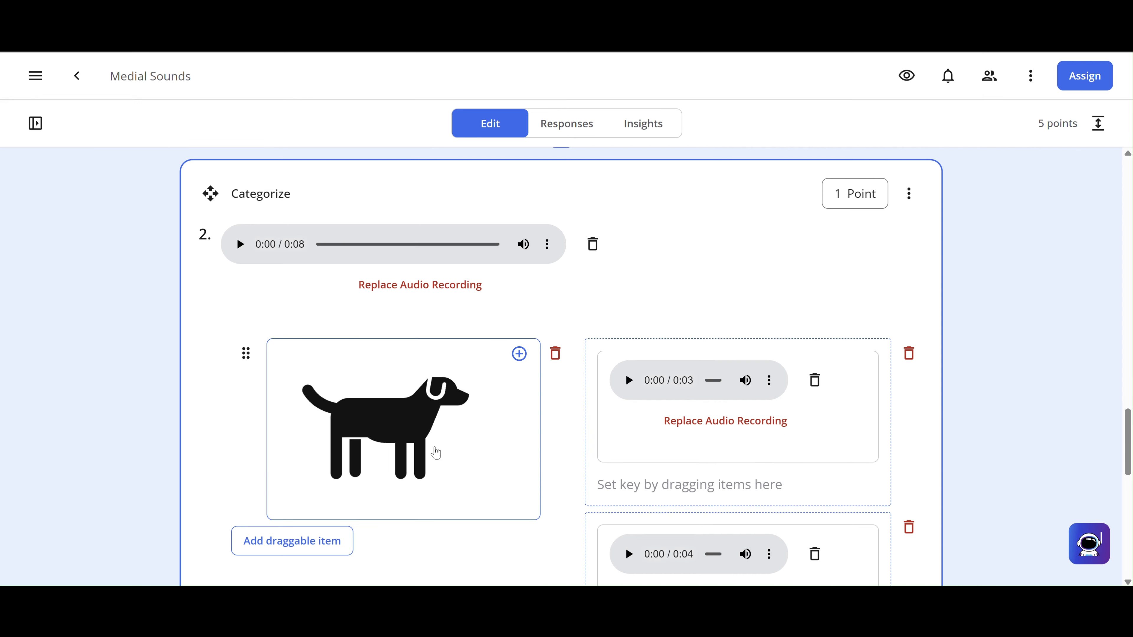
- Add a second draggable item holding the uploaded cat picture
left_click(305, 555)
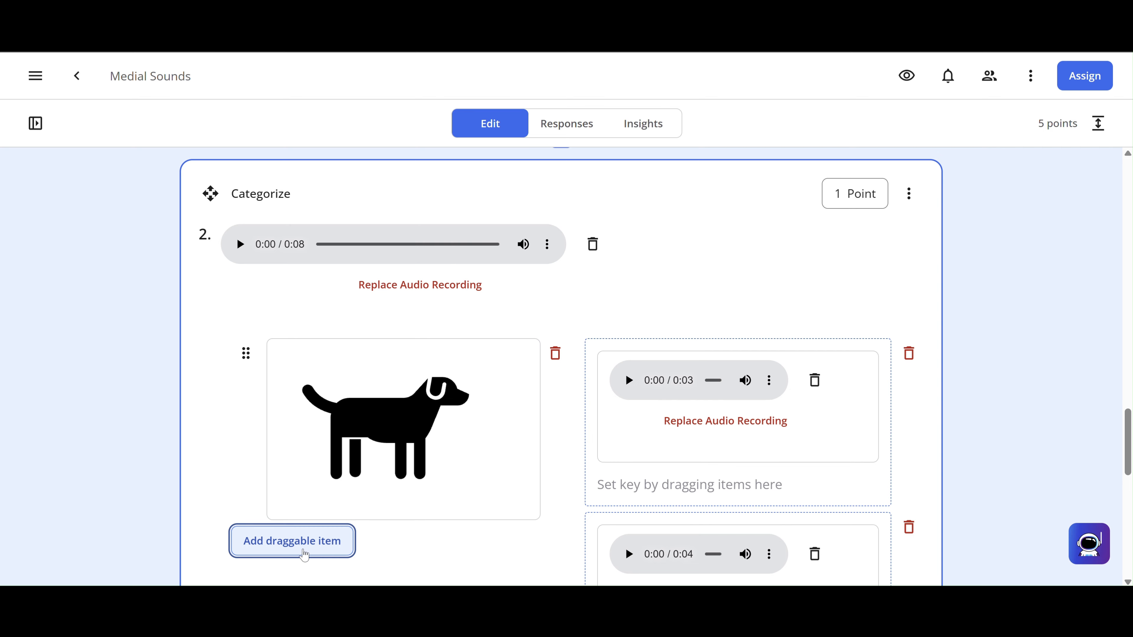
left_click(520, 543)
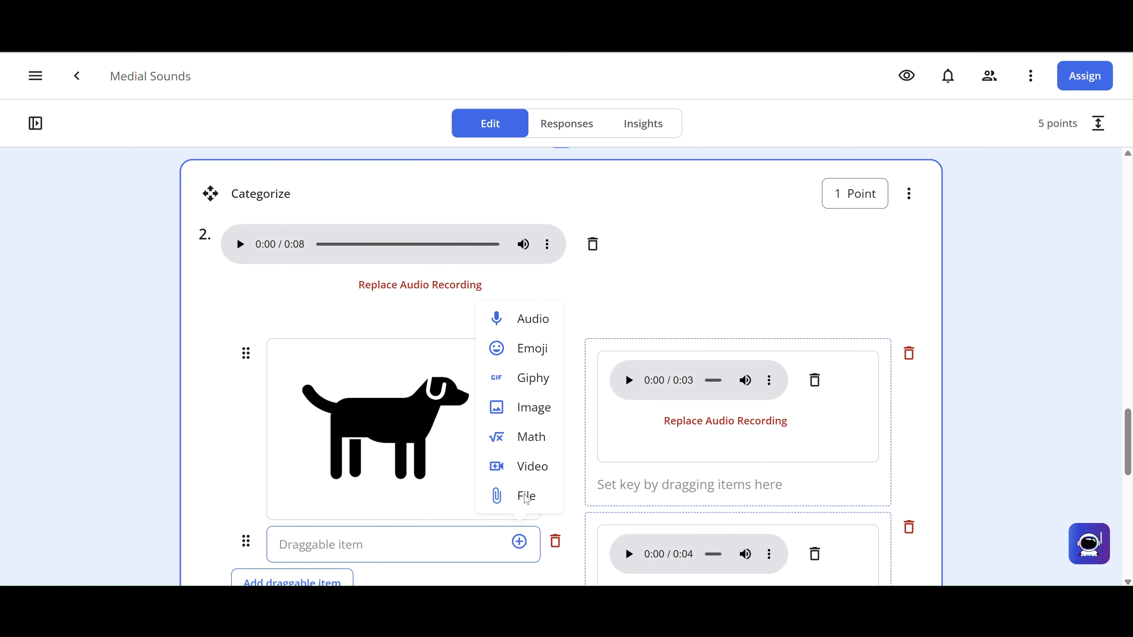
left_click(549, 406)
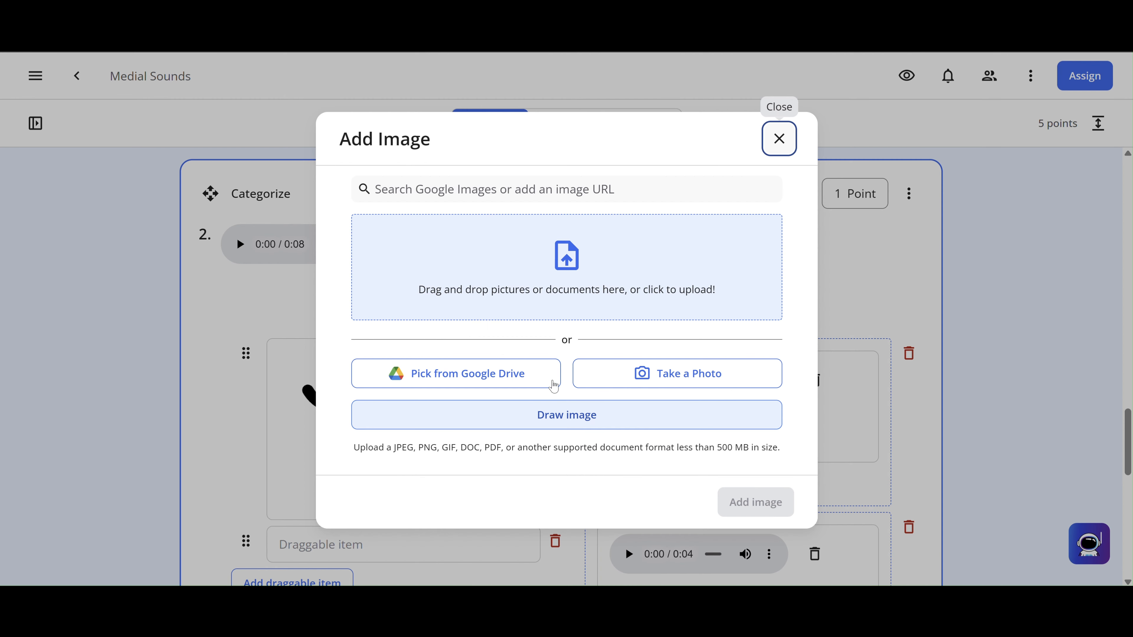
left_click(593, 244)
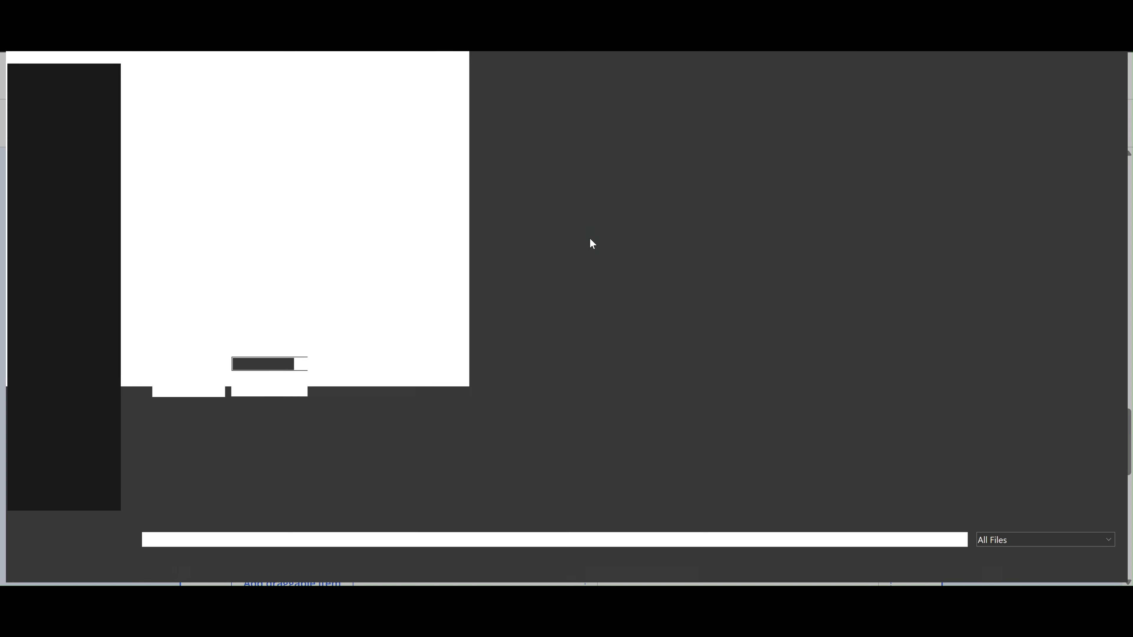
scroll(591, 243, "down", 15)
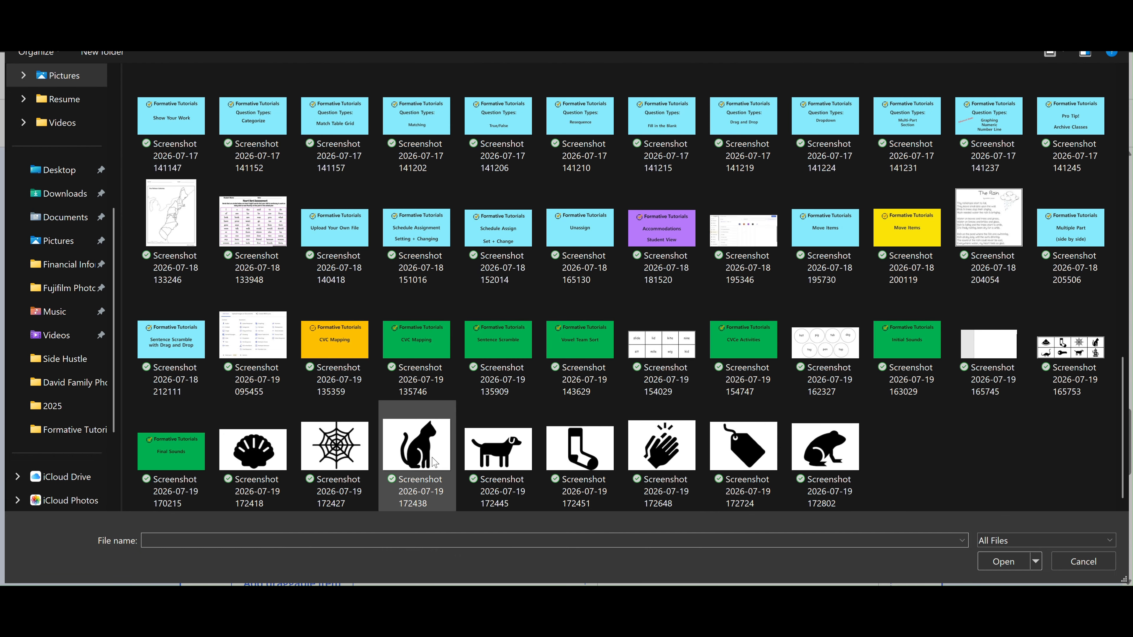
double_click(413, 456)
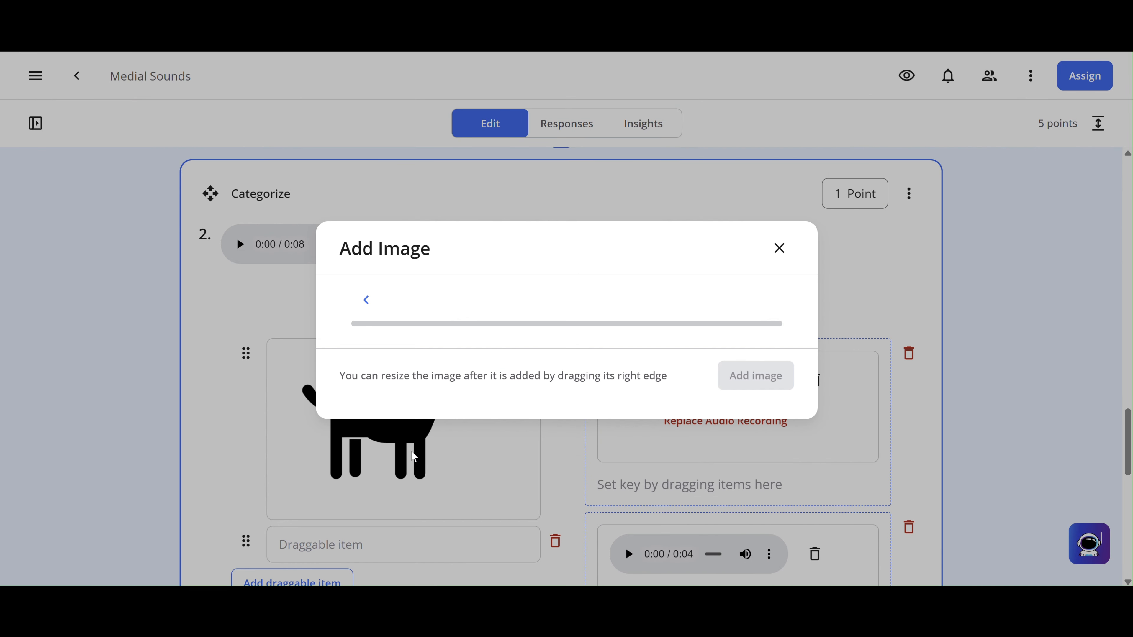
left_click(719, 541)
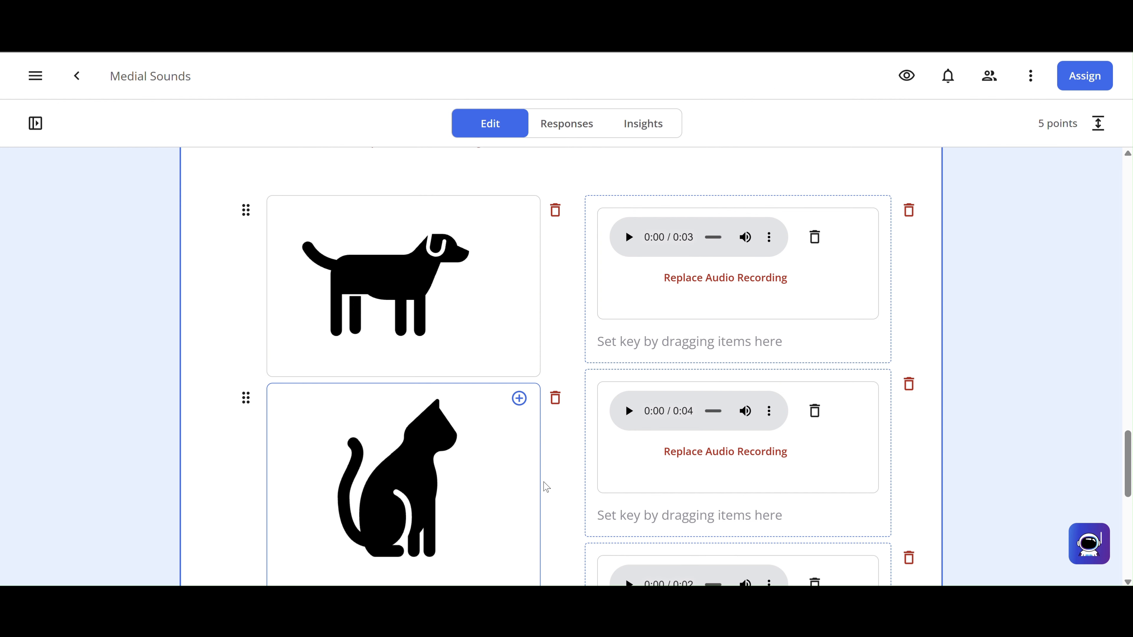
scroll(544, 486, "down", 3)
- Add a third draggable item holding the uploaded spider web picture
scroll(547, 487, "down", 2)
left_click(318, 373)
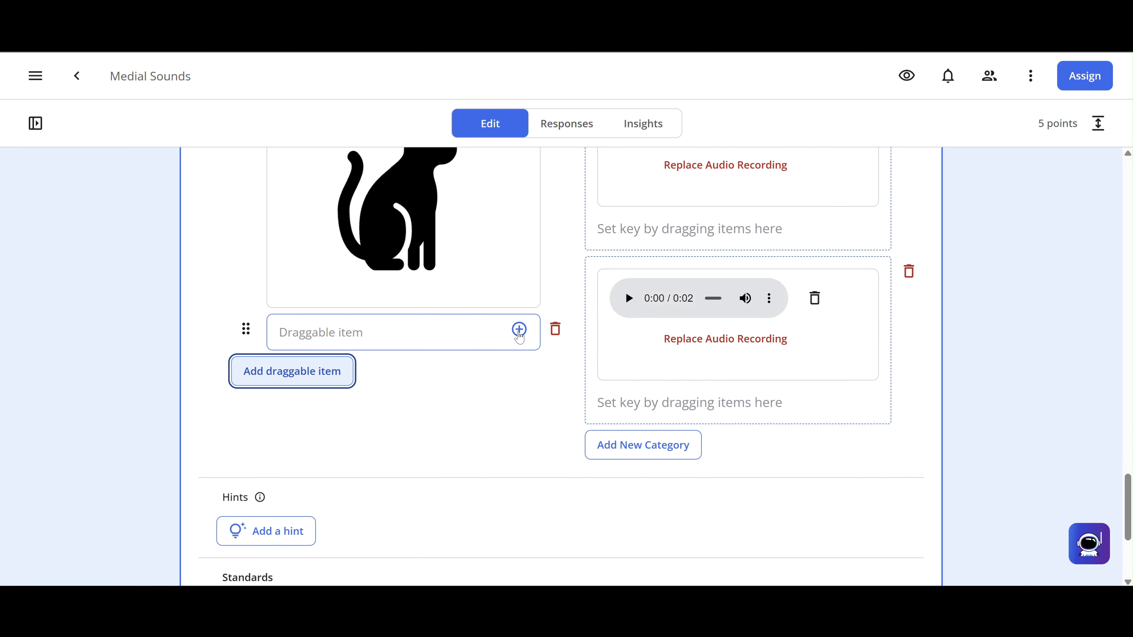
left_click(519, 331)
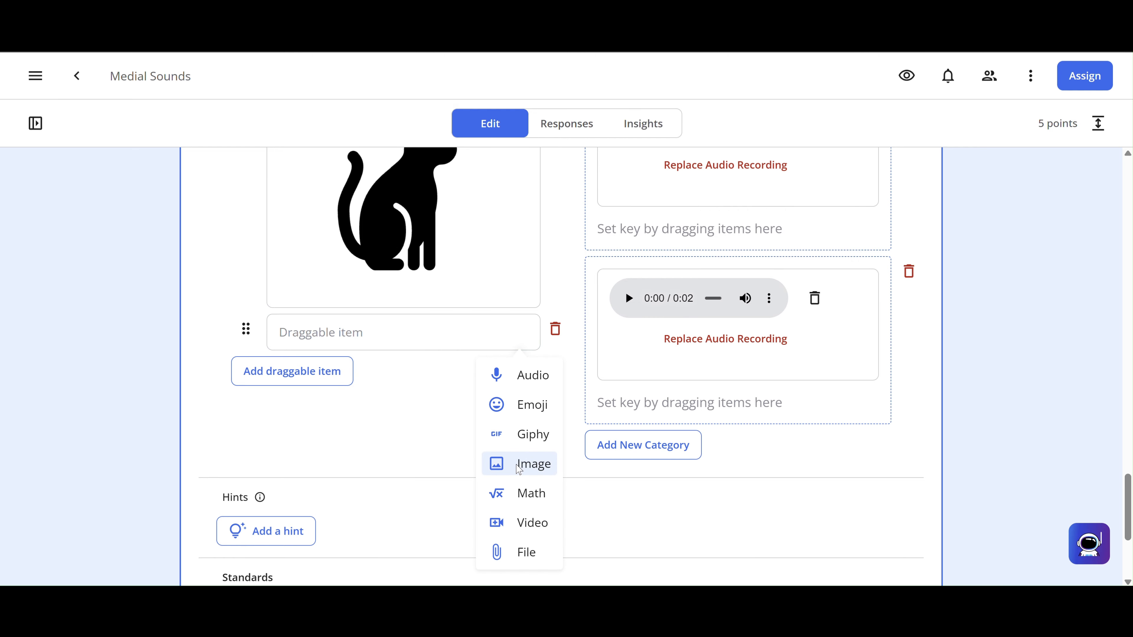
left_click(517, 467)
left_click(546, 291)
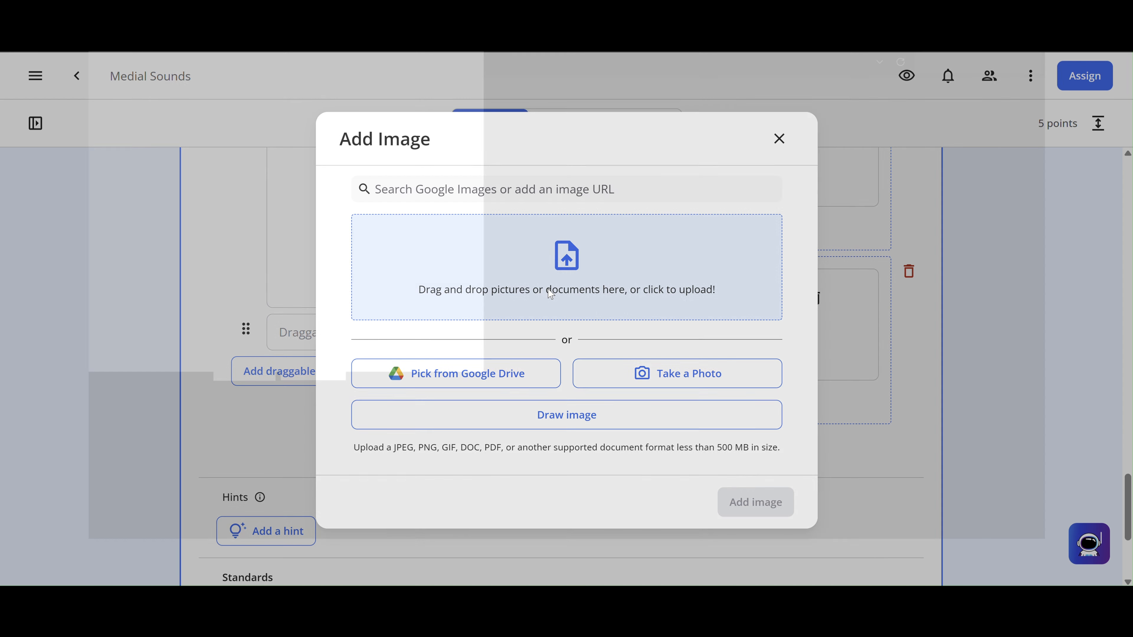
scroll(548, 432, "down", 10)
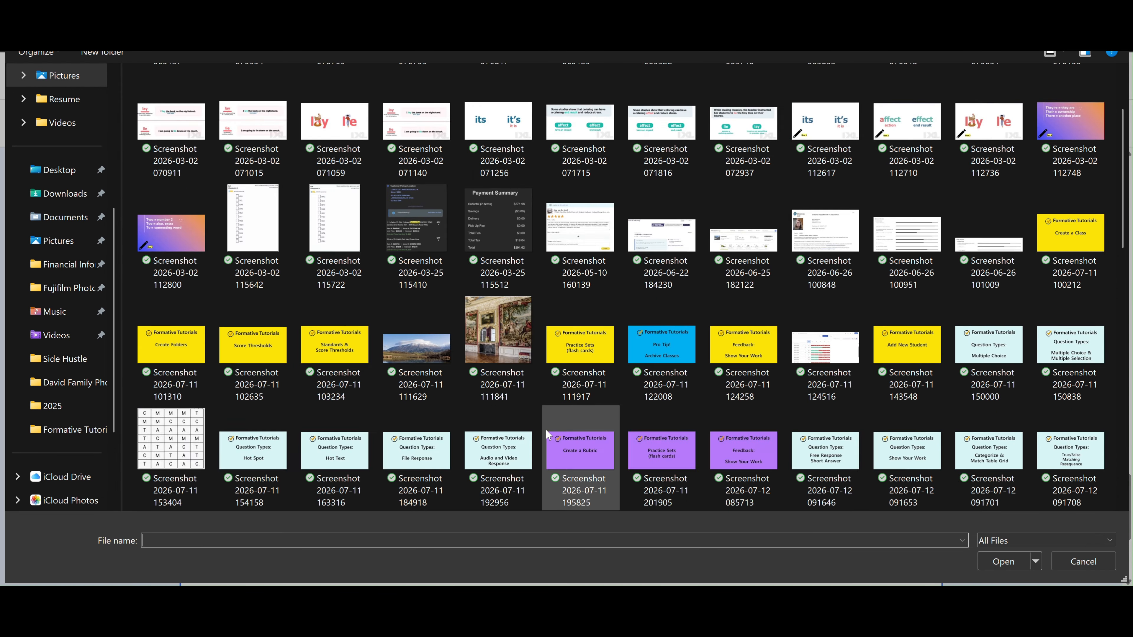
scroll(547, 430, "down", 2)
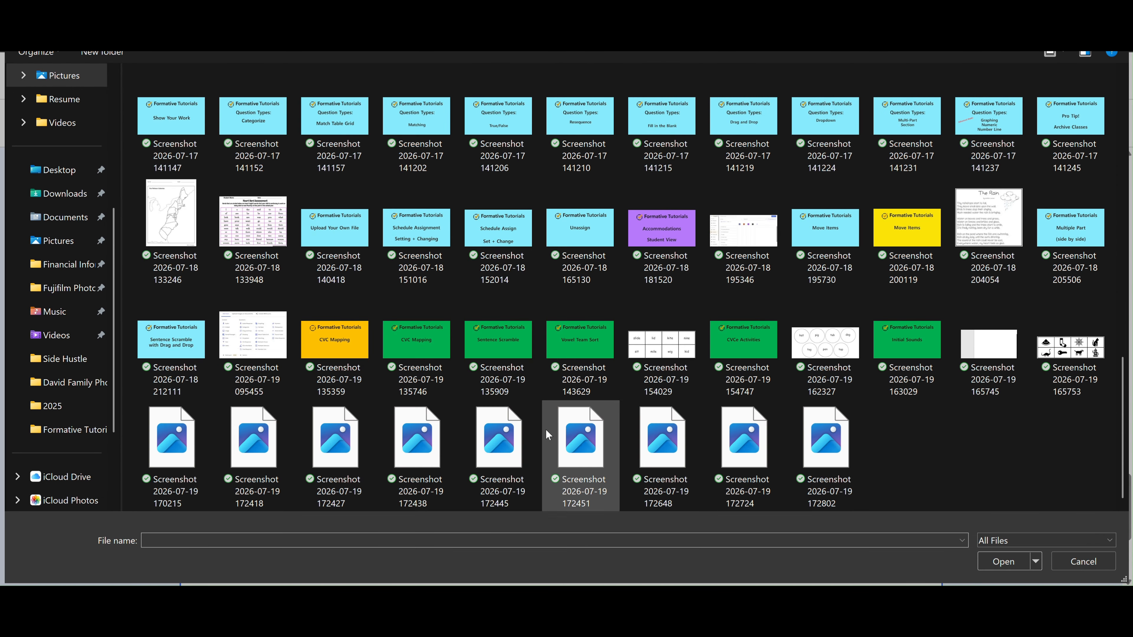
double_click(326, 454)
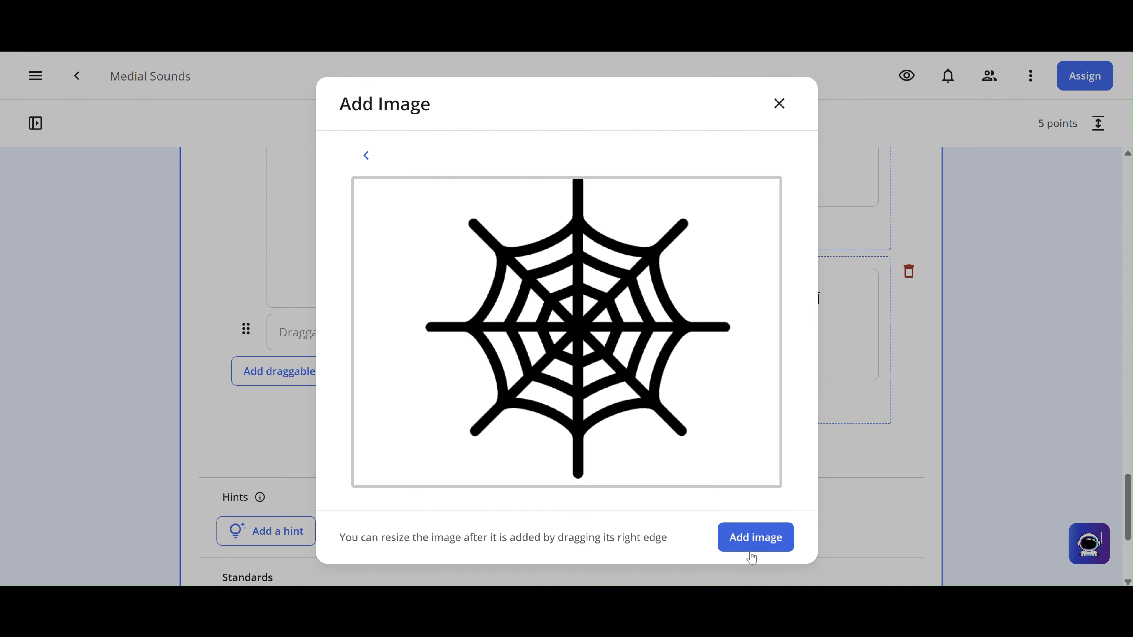
left_click(752, 549)
scroll(748, 550, "down", 5)
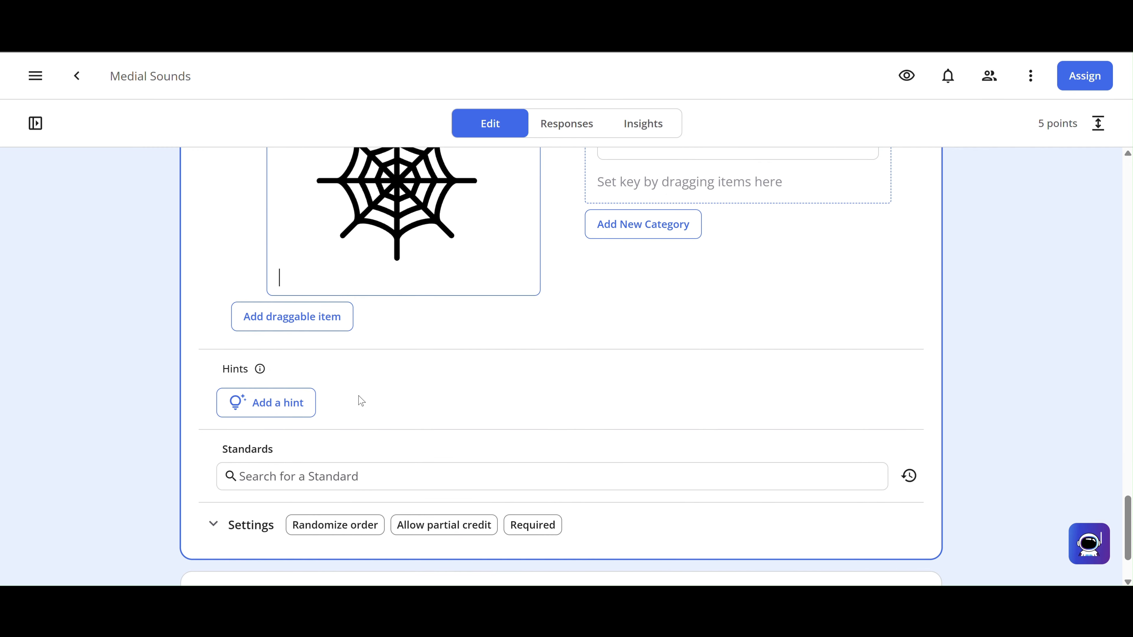
- Add a fourth draggable item holding the uploaded shell picture
left_click(324, 325)
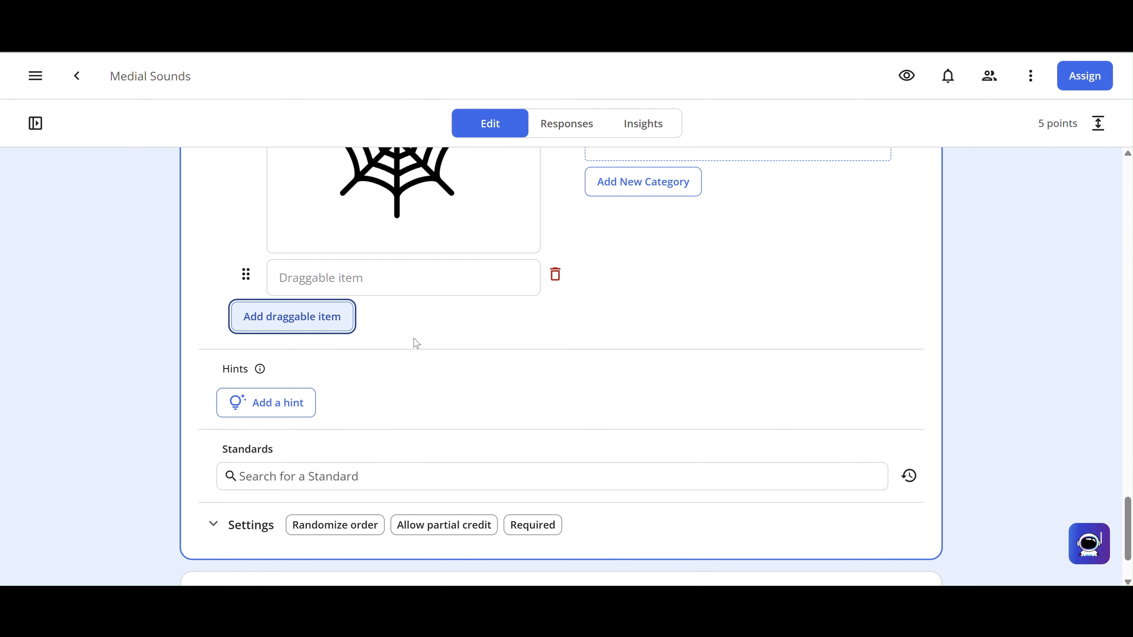
left_click(519, 275)
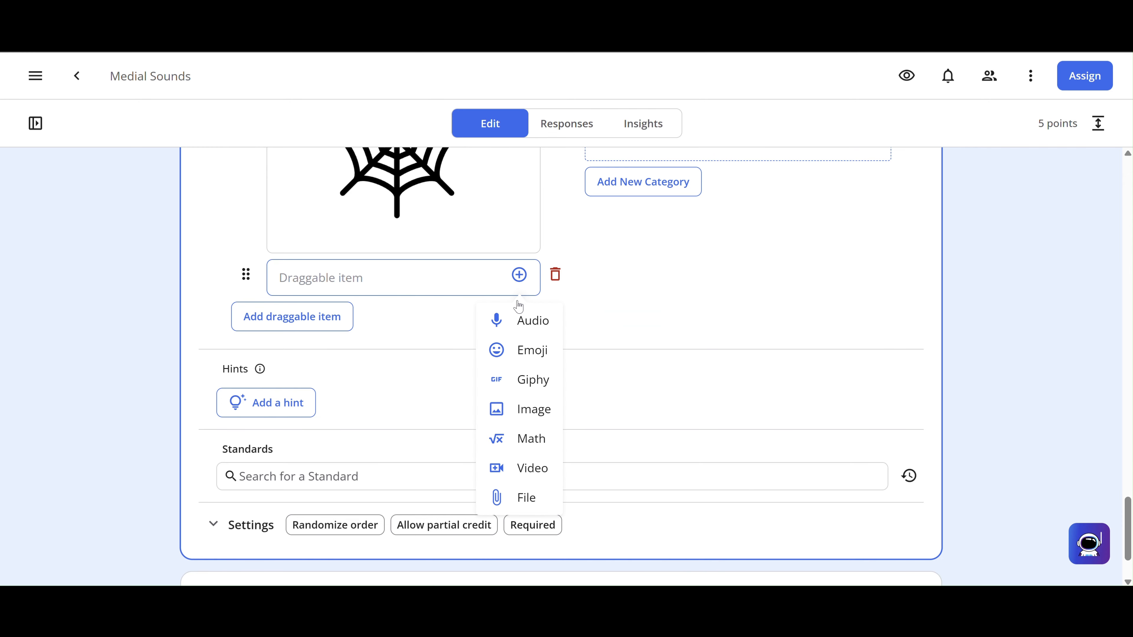
left_click(526, 408)
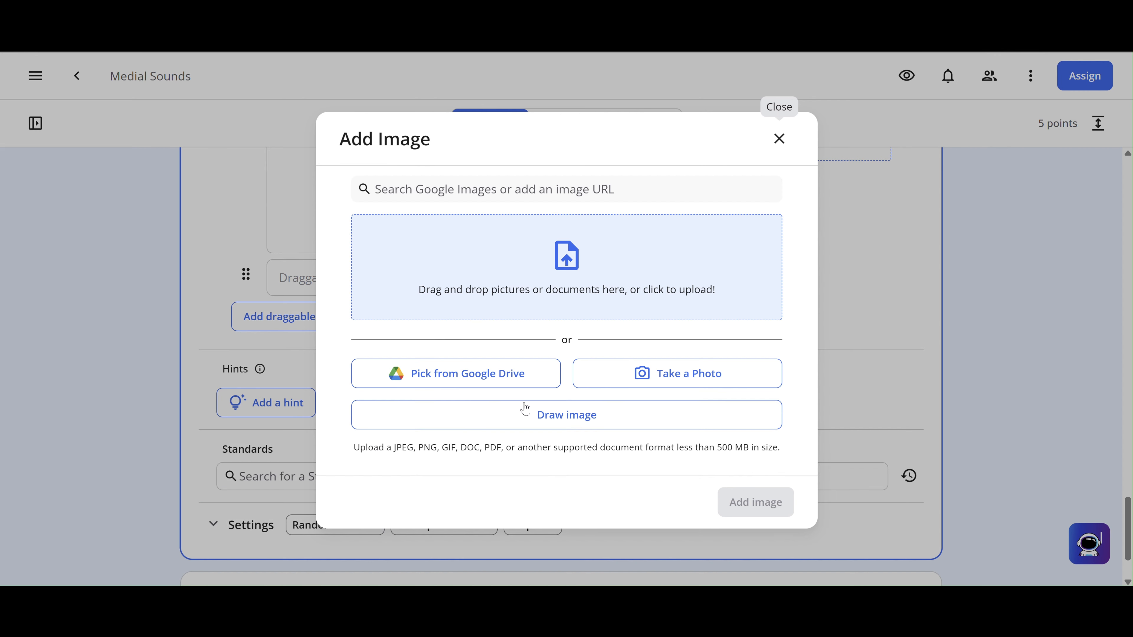
left_click(478, 292)
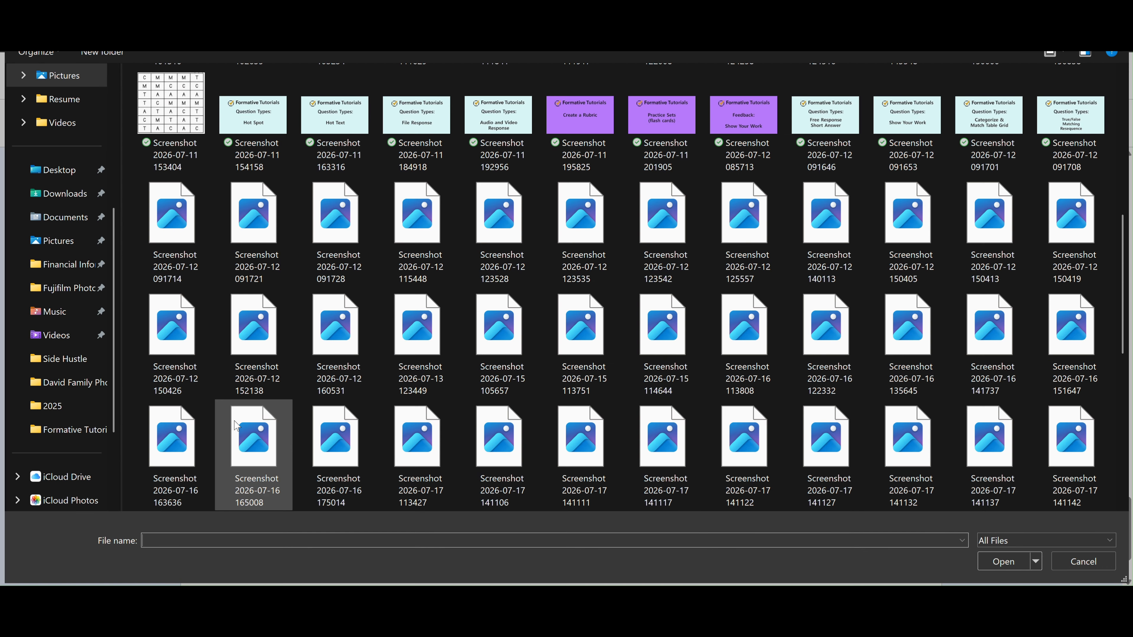
double_click(263, 461)
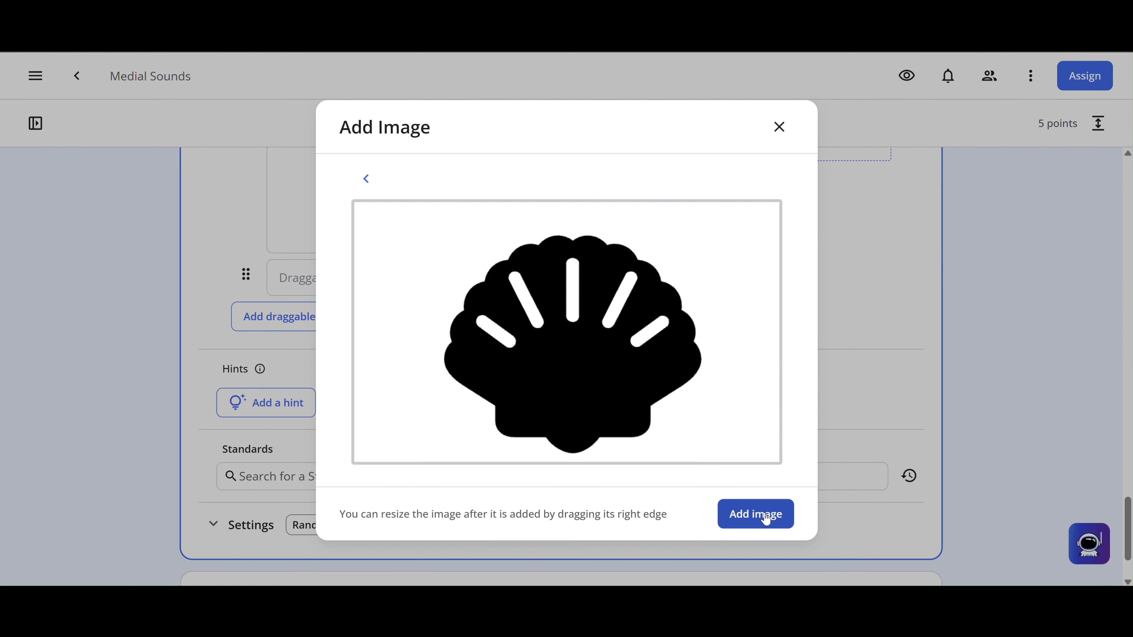
left_click(766, 518)
scroll(501, 420, "down", 5)
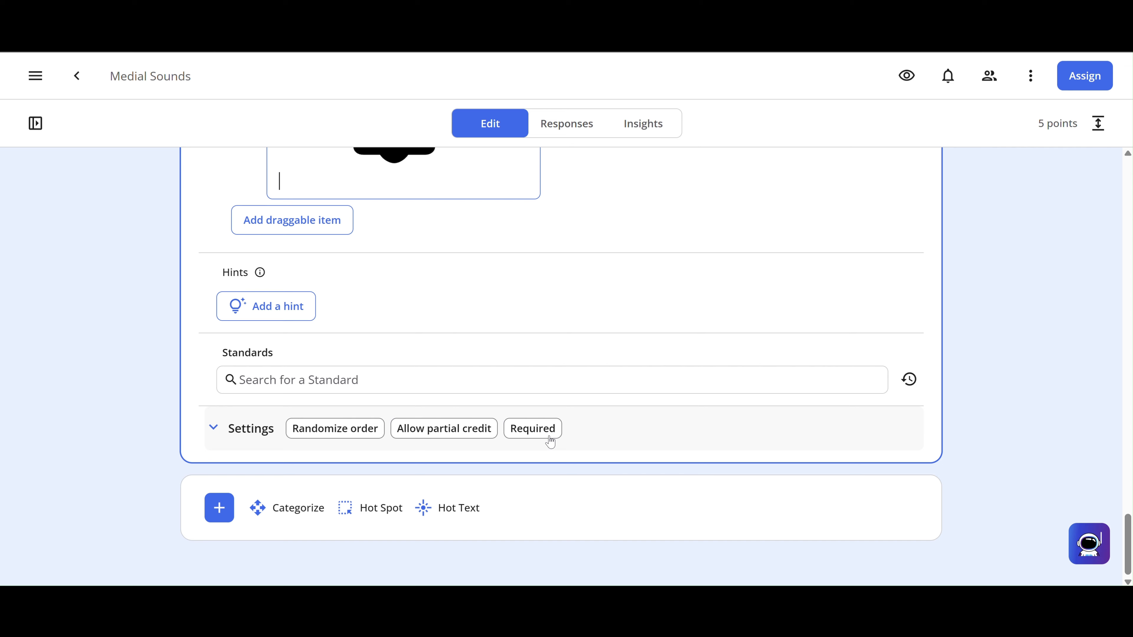
scroll(549, 441, "up", 8)
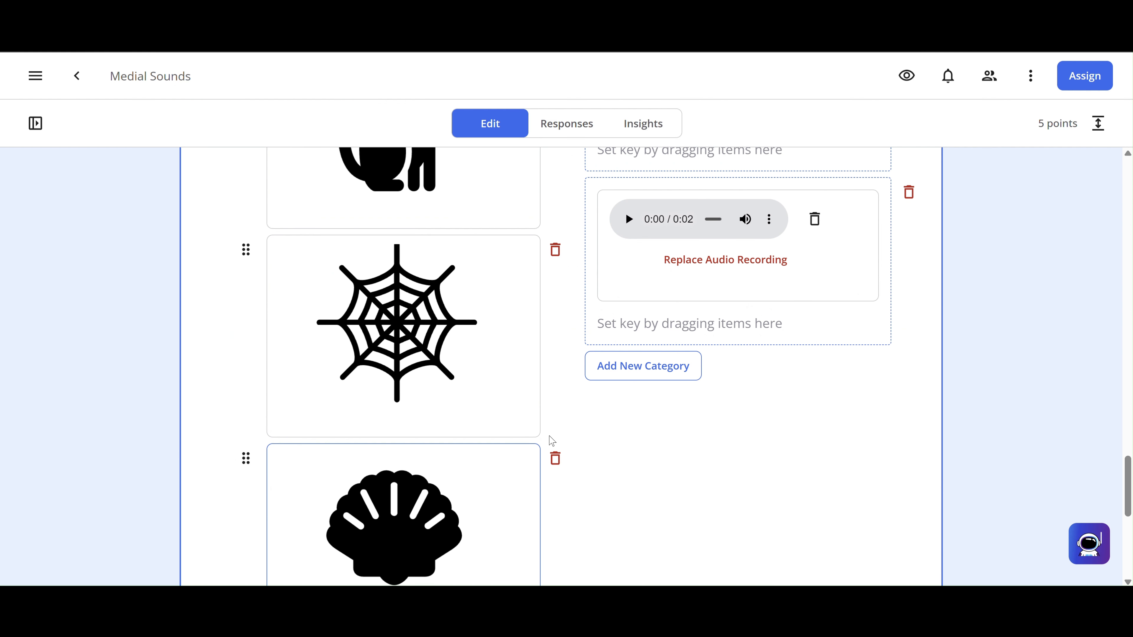
- Key the cat picture into the first audio category and the spider web into the 0:04 category
scroll(551, 441, "down", 1)
scroll(552, 441, "up", 5)
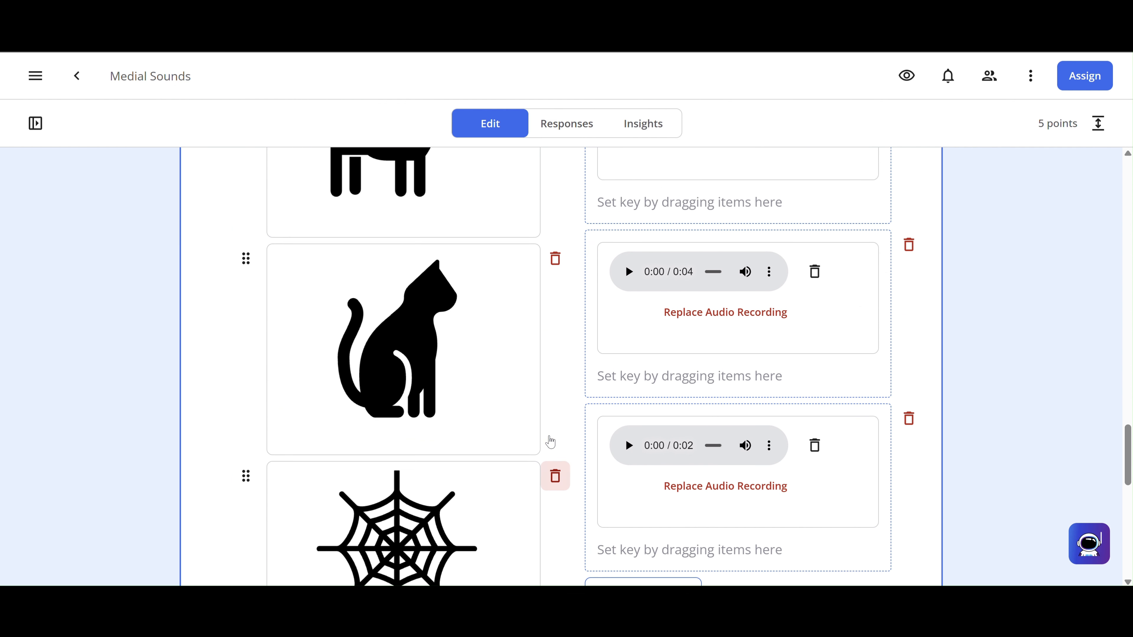
scroll(551, 441, "up", 3)
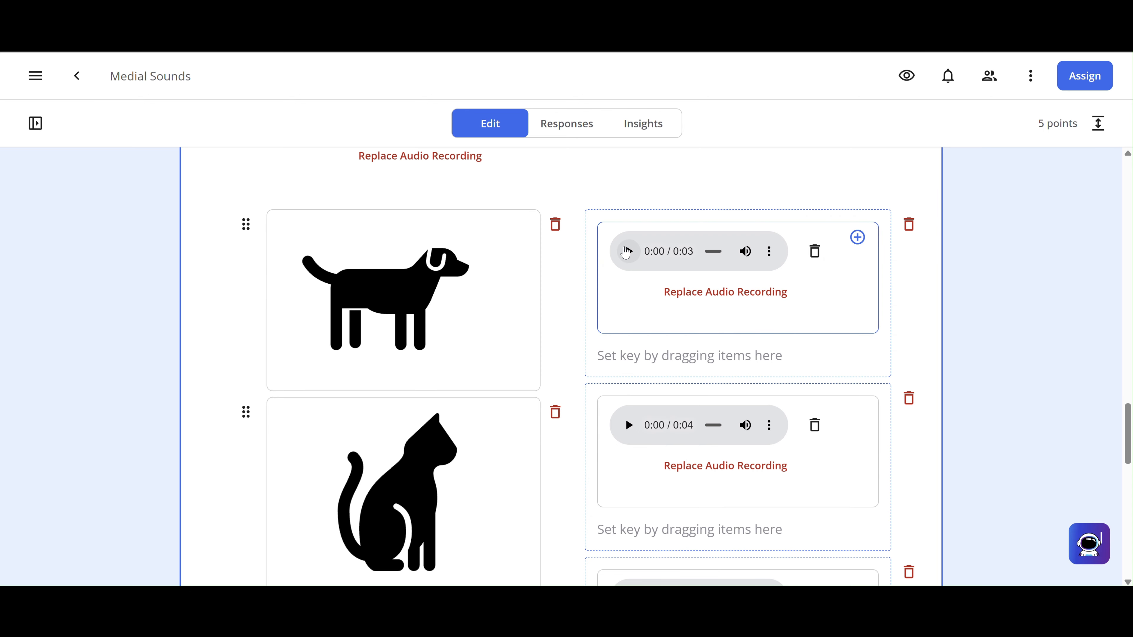
left_click(628, 251)
scroll(591, 316, "down", 1)
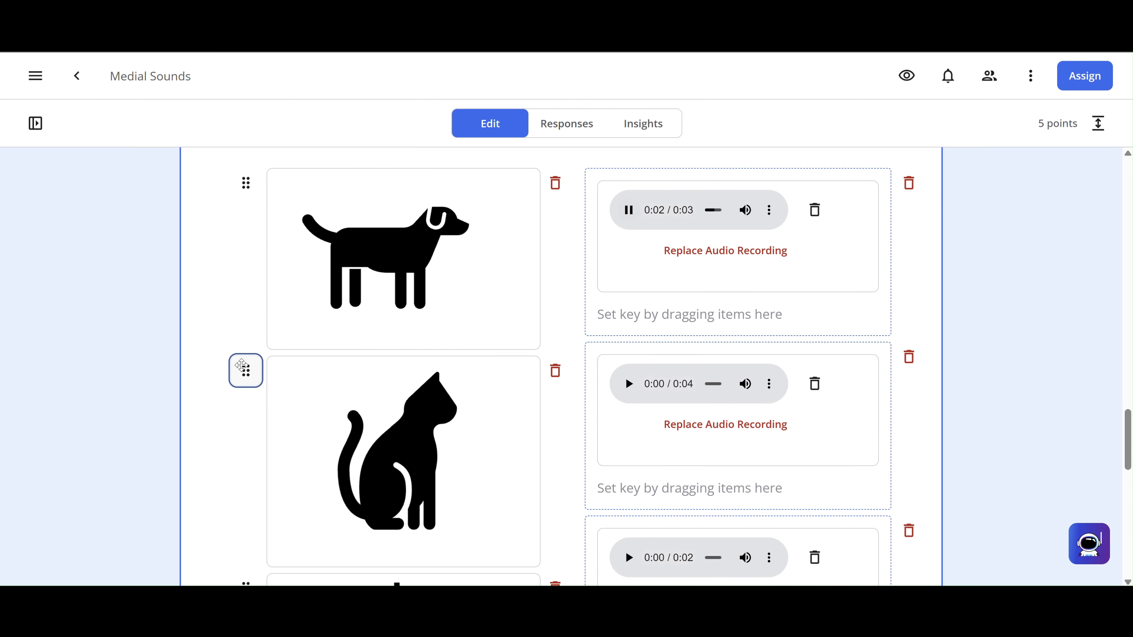
left_click_drag(249, 357, 586, 223)
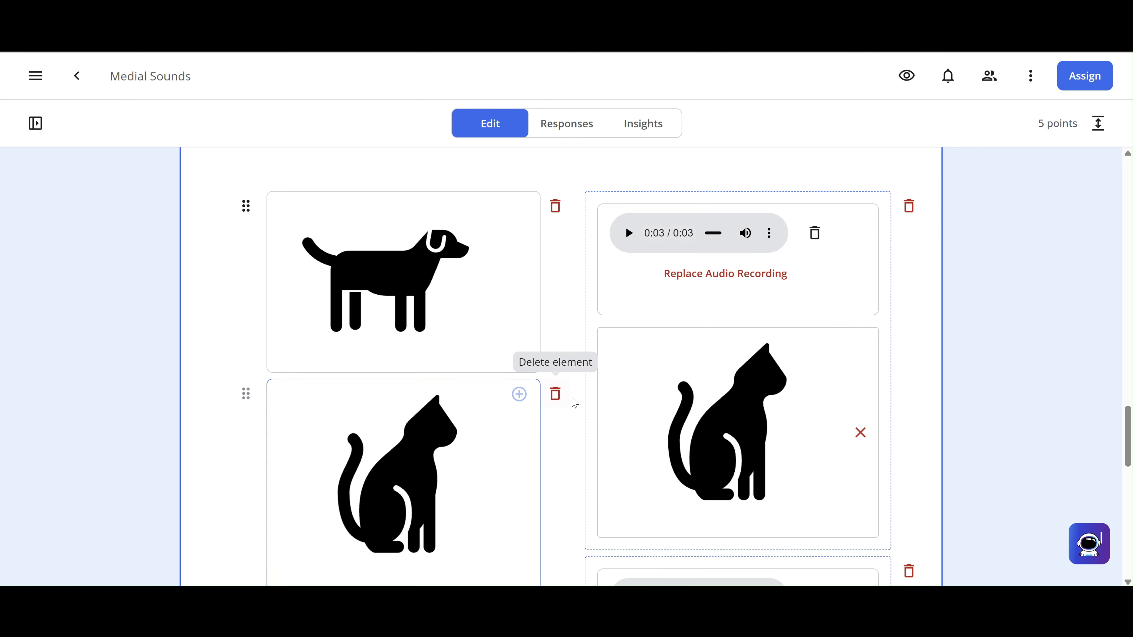
scroll(562, 437, "down", 8)
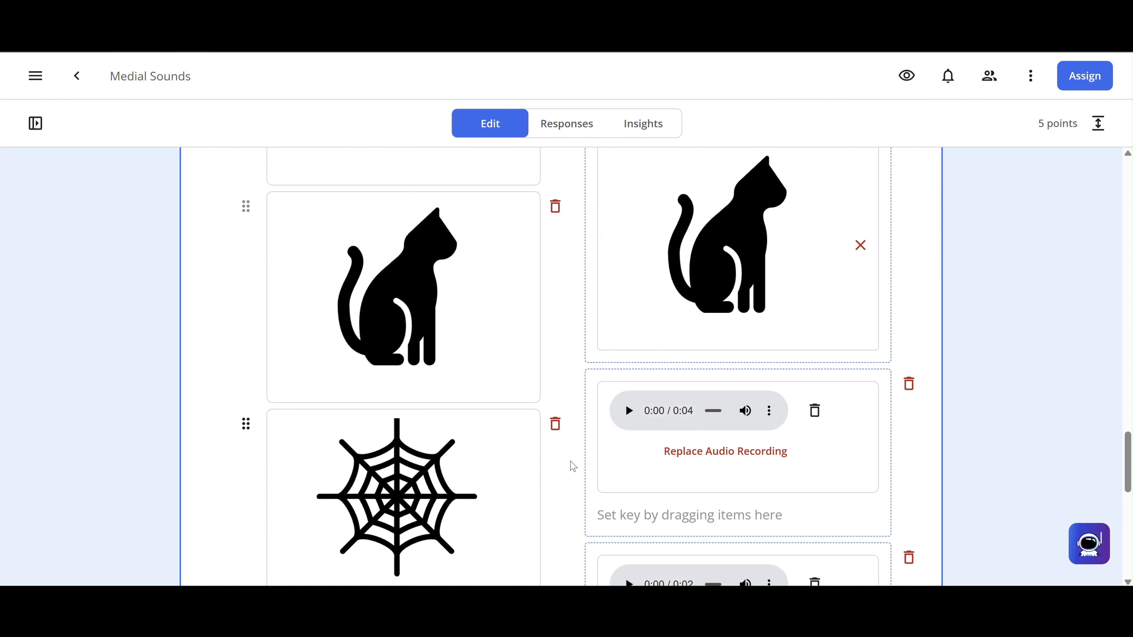
scroll(572, 466, "down", 5)
scroll(571, 465, "up", 7)
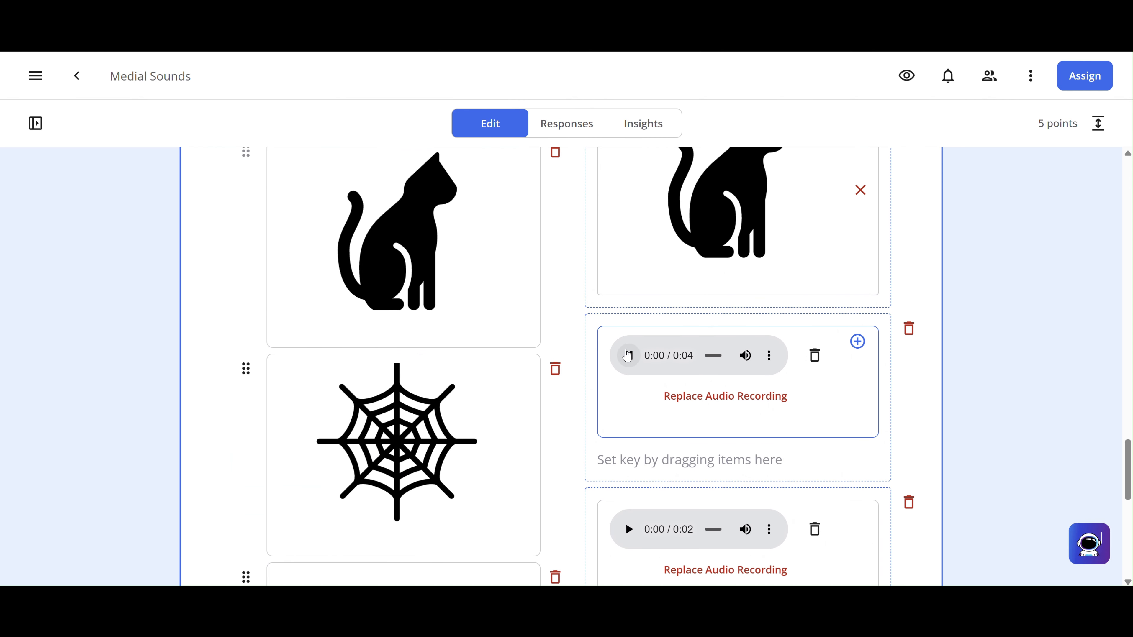
left_click(627, 355)
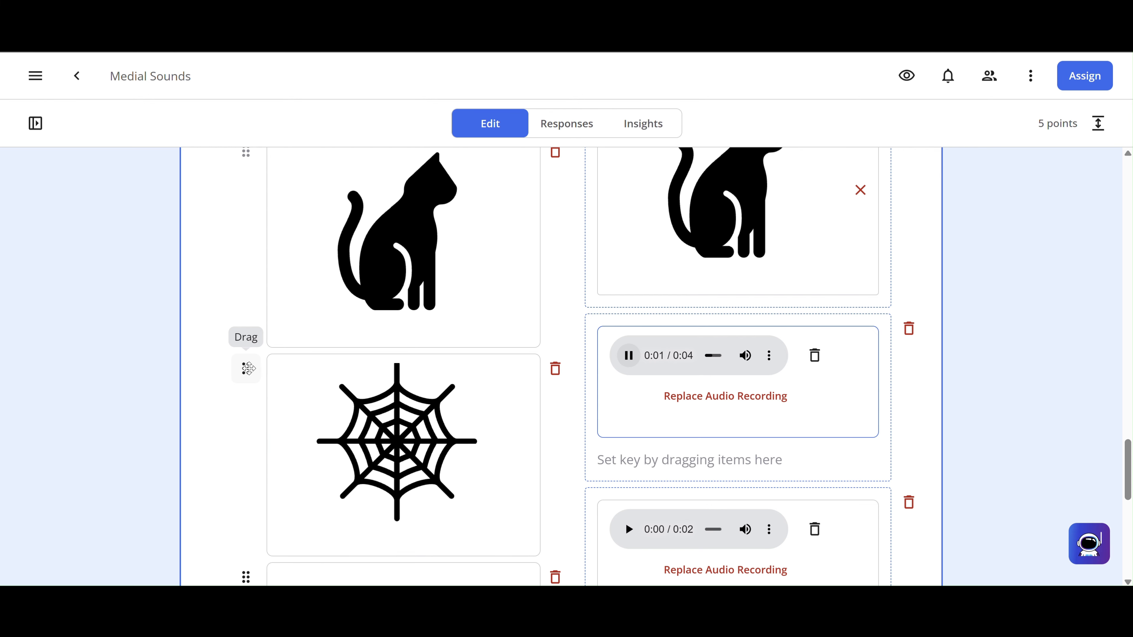
left_click_drag(249, 369, 602, 392)
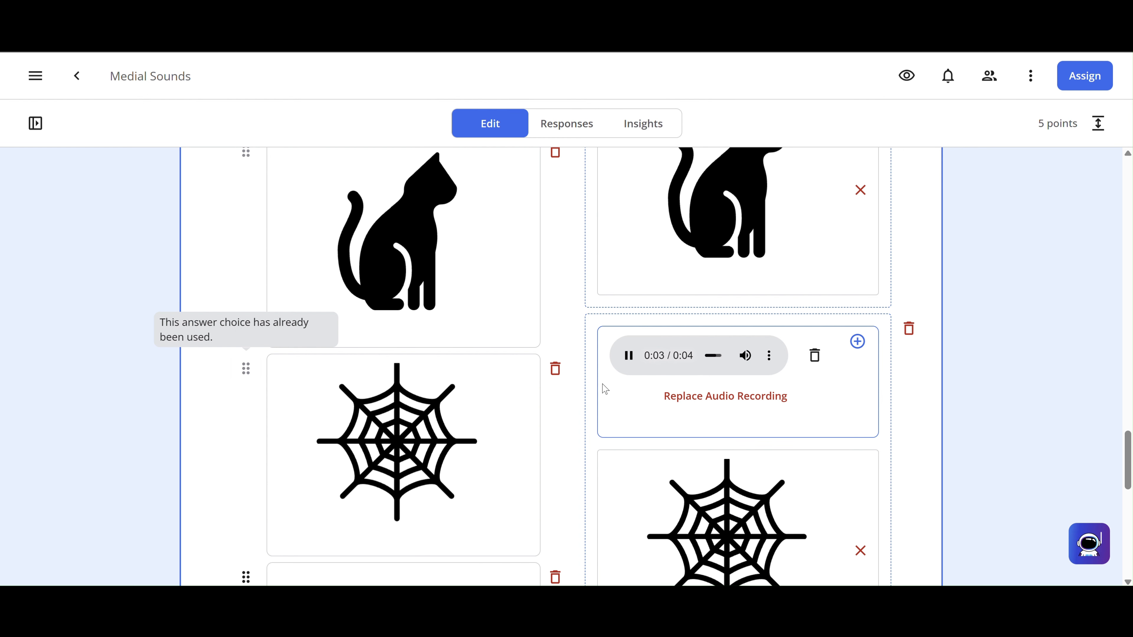
- Key the shell picture into its category and the dog into the 0:02 category
scroll(302, 456, "down", 3)
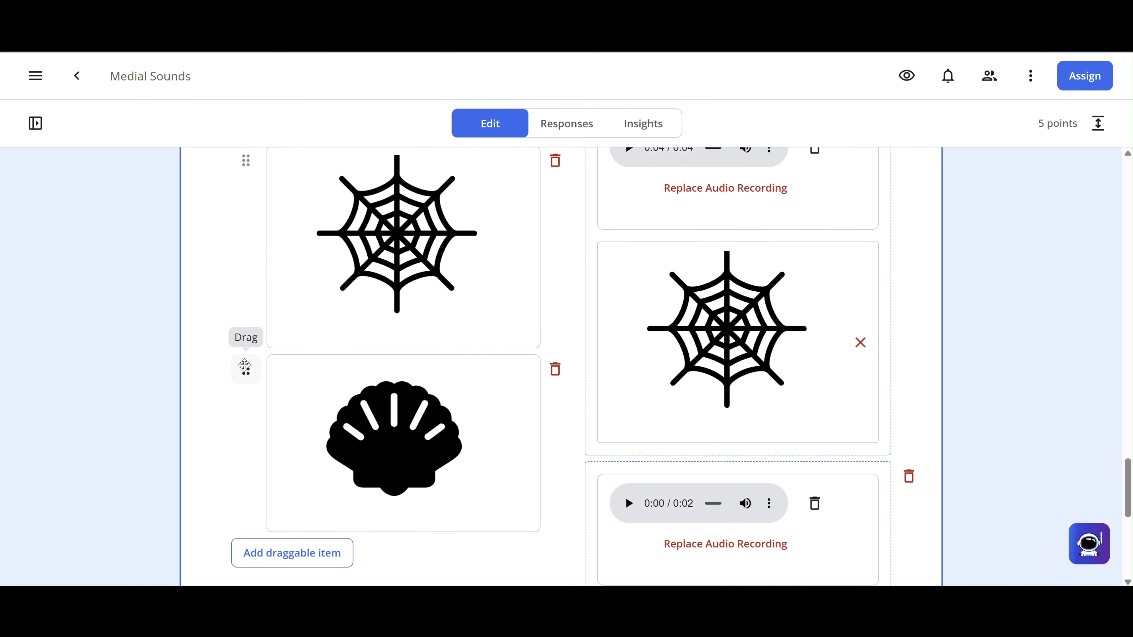
left_click_drag(246, 370, 597, 298)
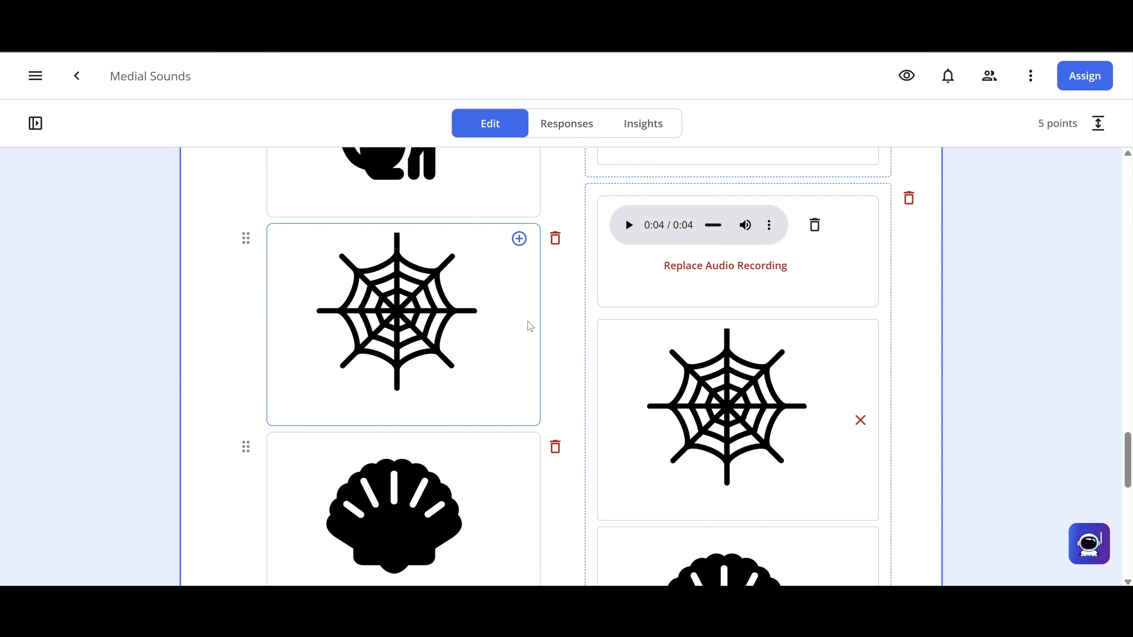
scroll(530, 321, "down", 3)
scroll(532, 325, "down", 4)
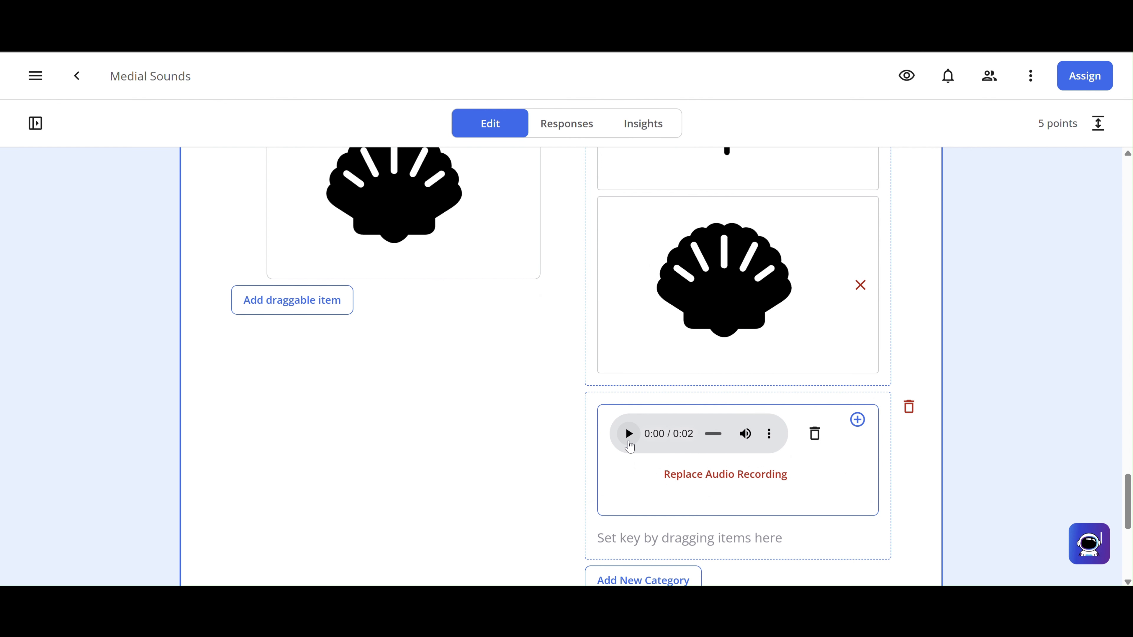
scroll(496, 405, "up", 15)
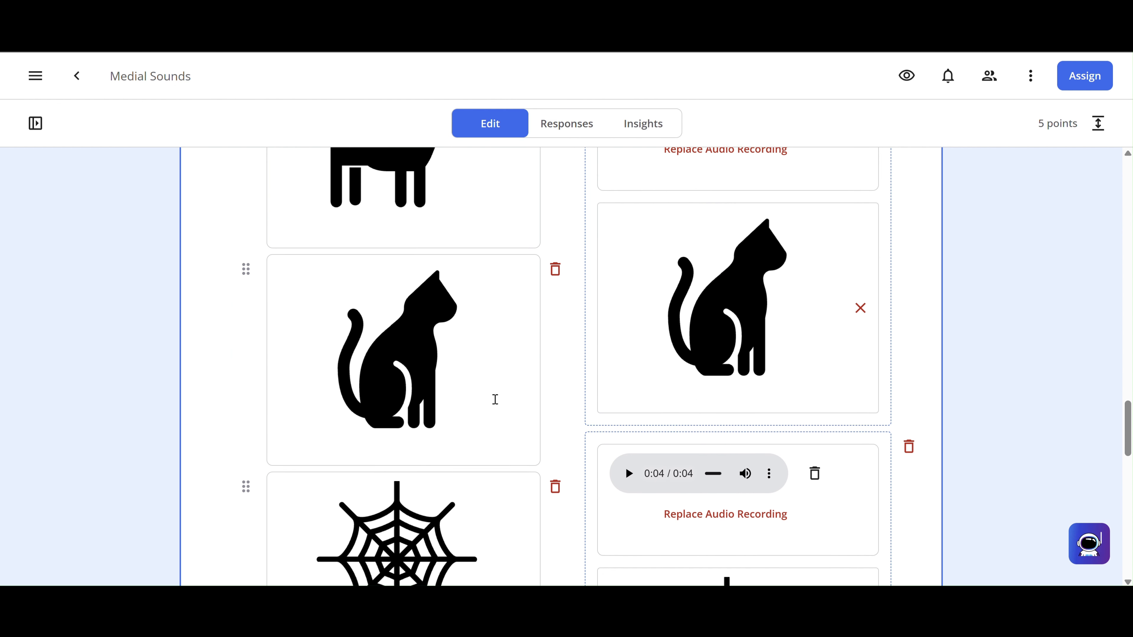
left_click_drag(246, 271, 622, 430)
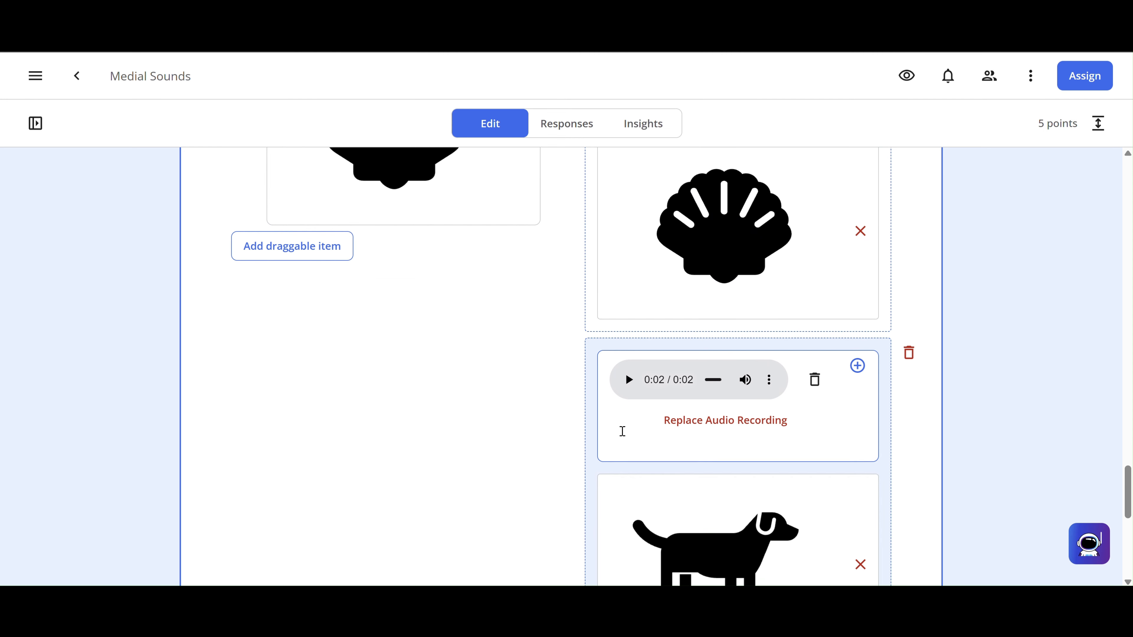
- Set question 2 to 4 points, totalling 8, and open the student preview
scroll(962, 264, "up", 2)
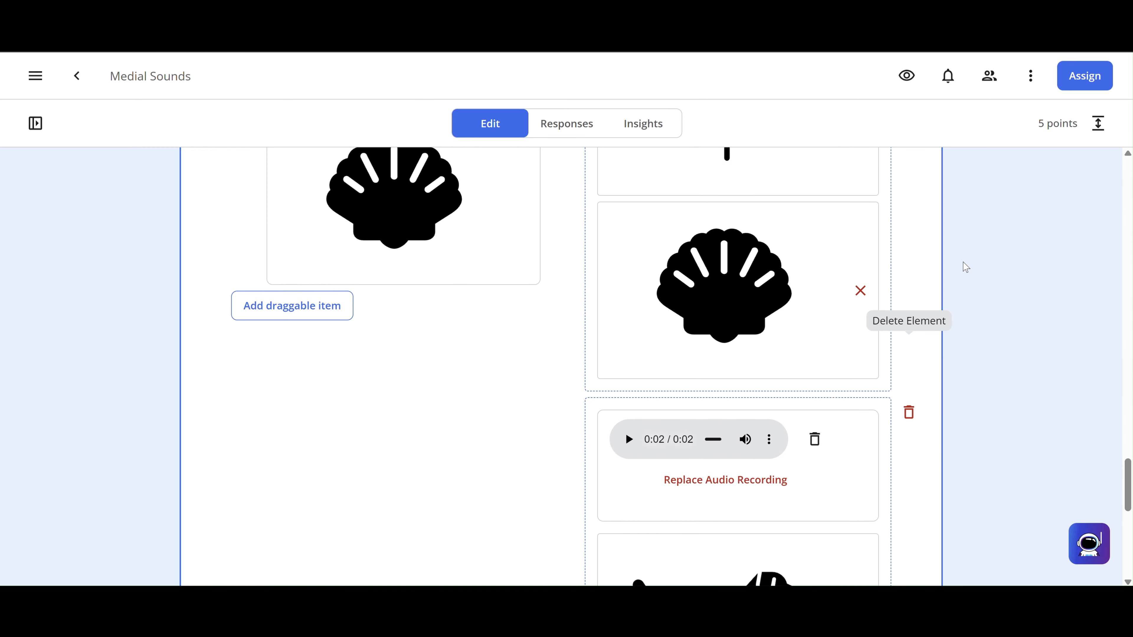
scroll(965, 266, "down", 1)
scroll(964, 267, "up", 12)
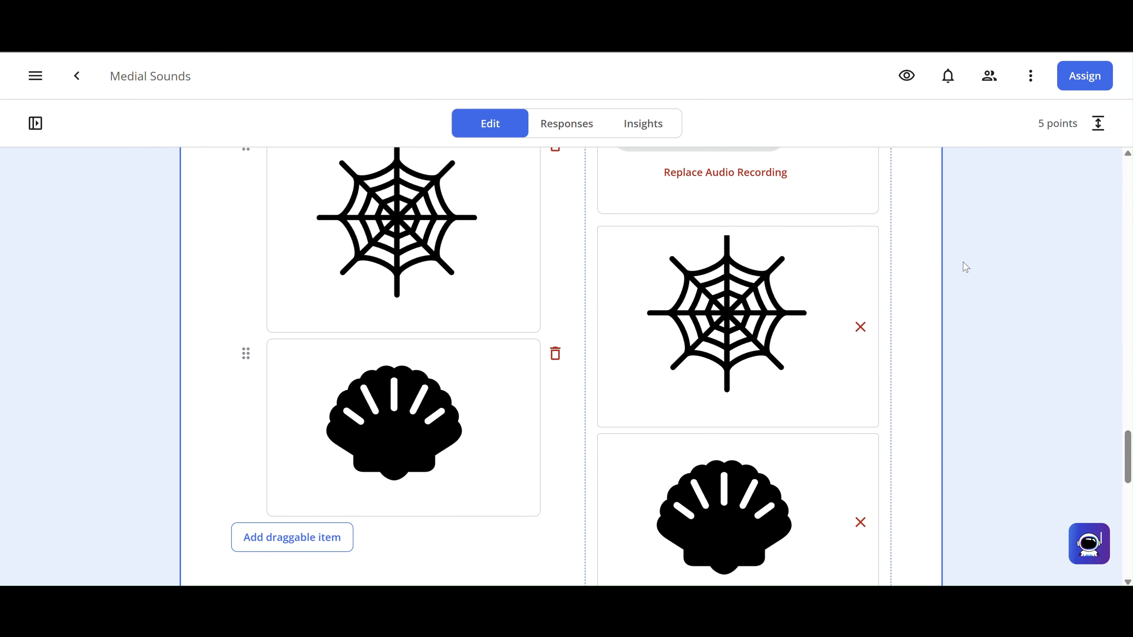
scroll(965, 267, "up", 10)
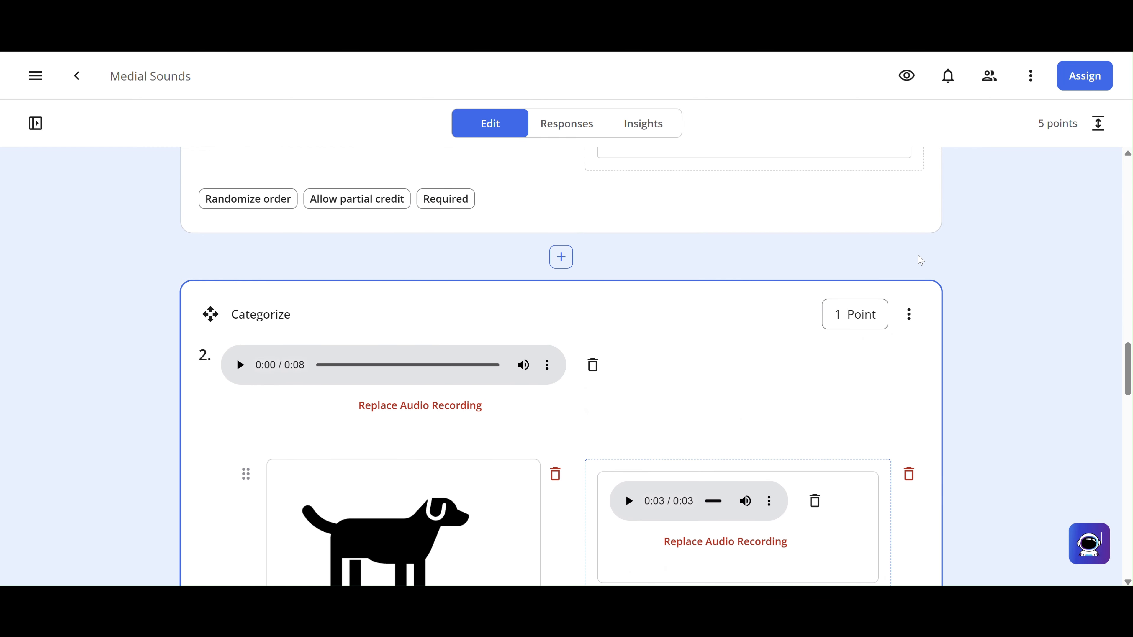
double_click(835, 313)
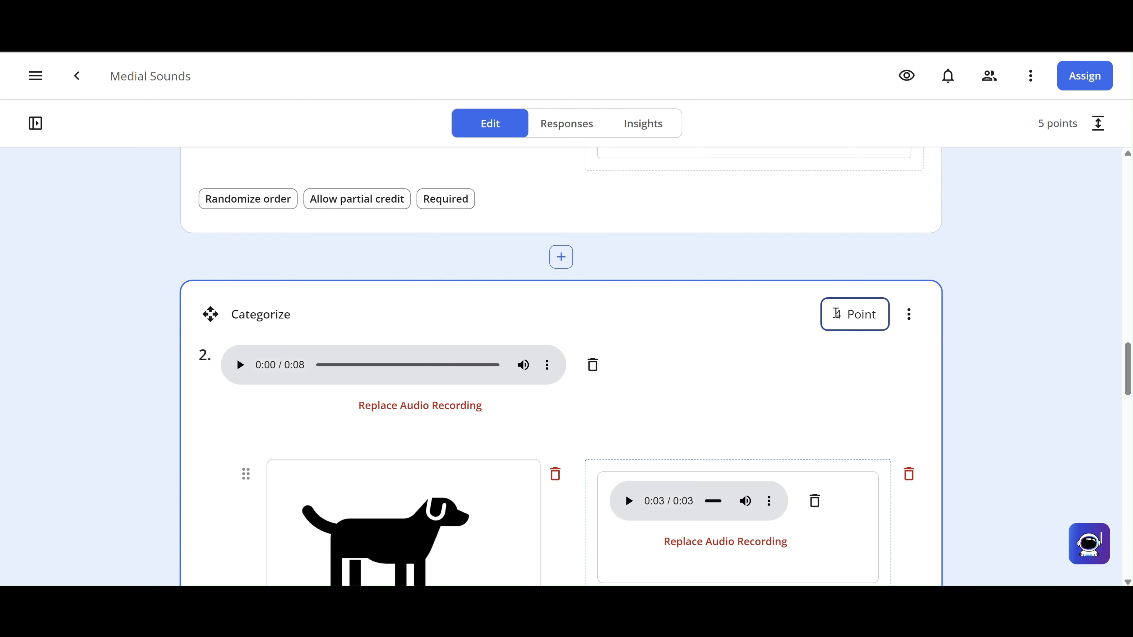
left_click(978, 307)
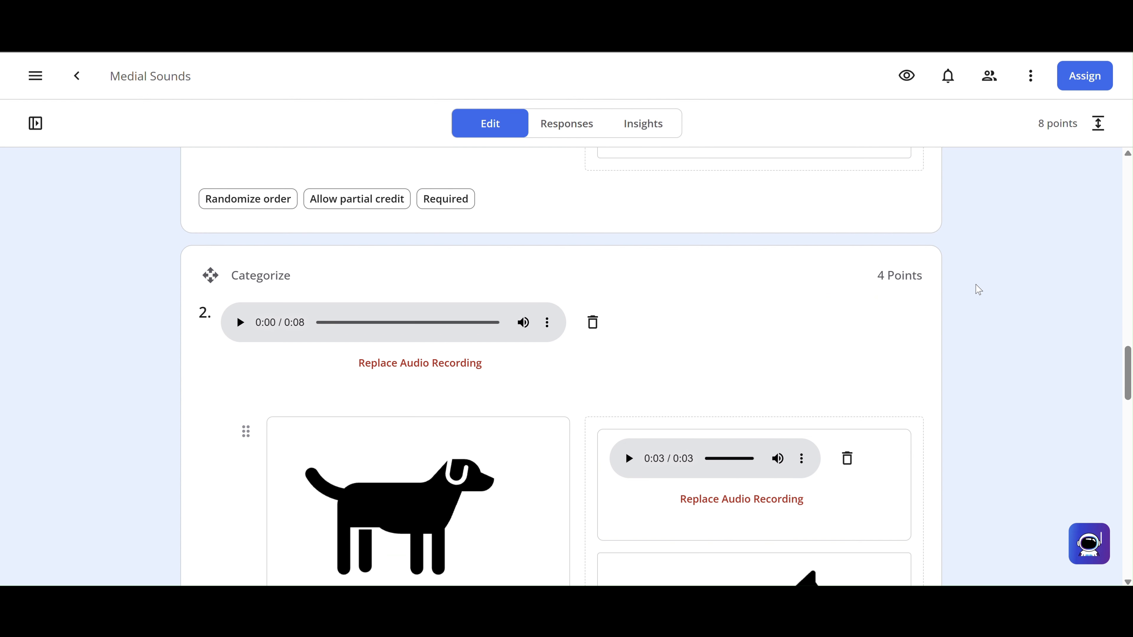
left_click(907, 77)
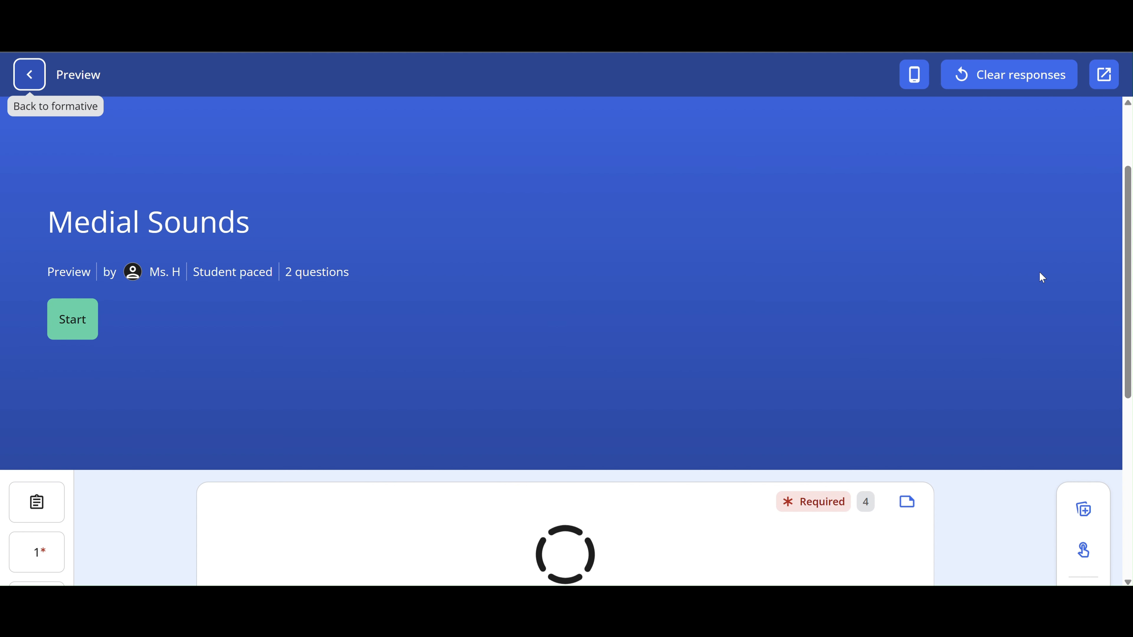
- In preview, play question 1's audio clips and place the clap picture in the first audio box
scroll(1040, 271, "down", 6)
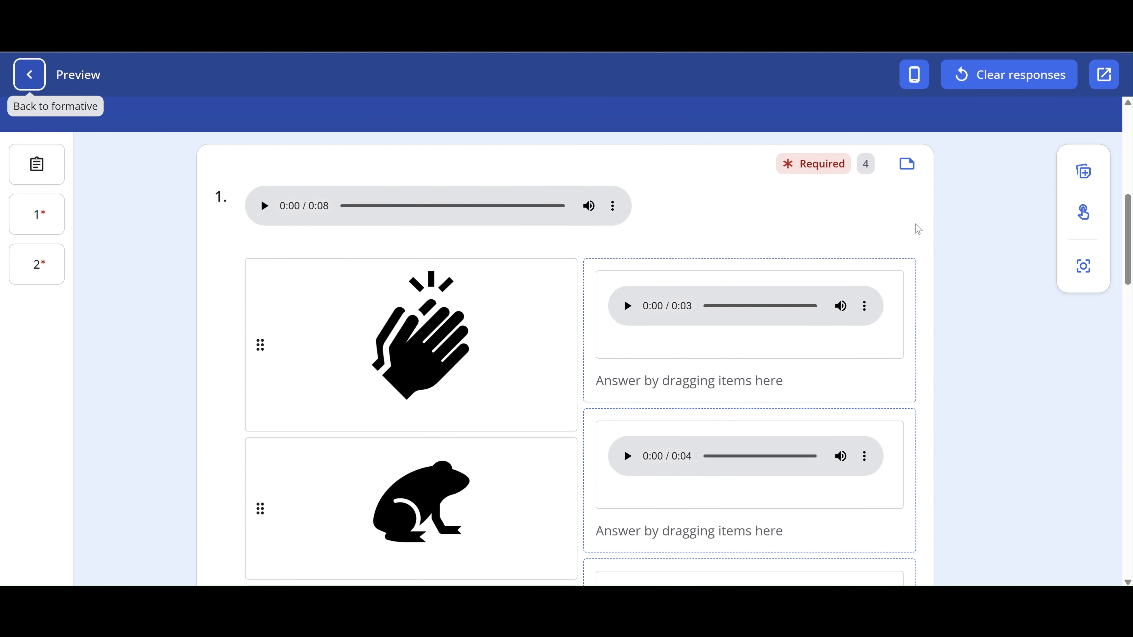
left_click(270, 208)
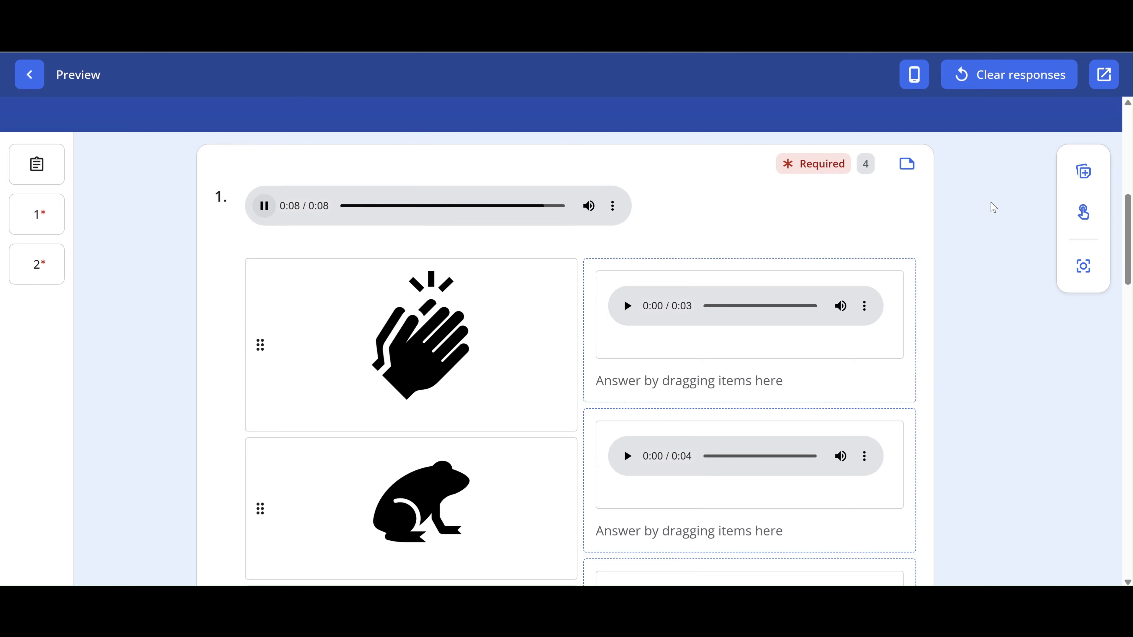
scroll(954, 273, "down", 3)
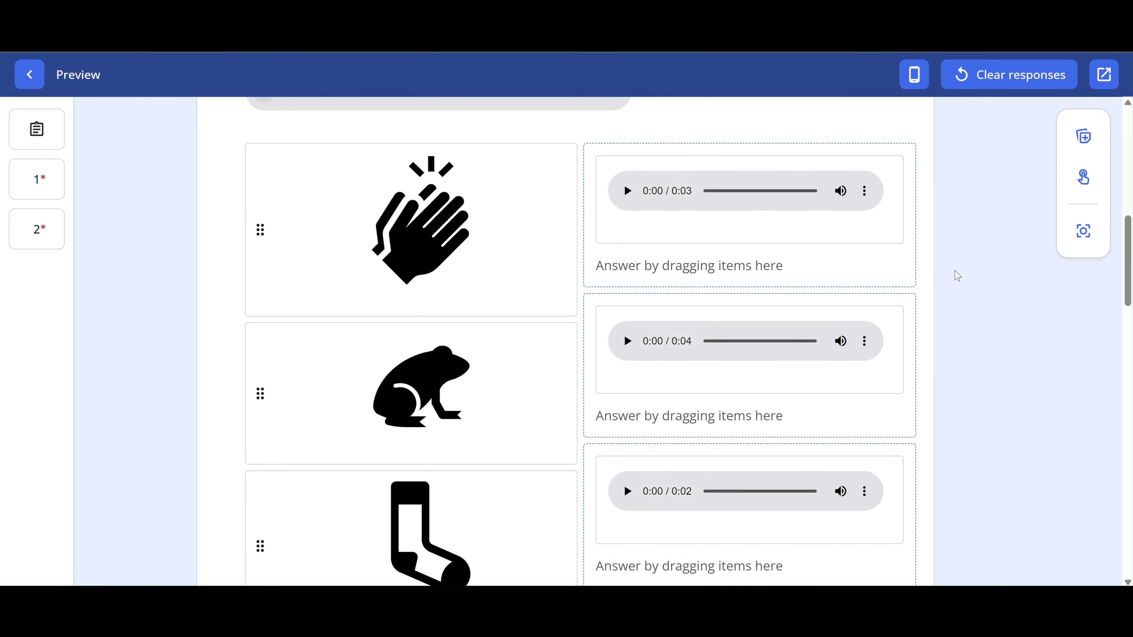
scroll(957, 274, "down", 1)
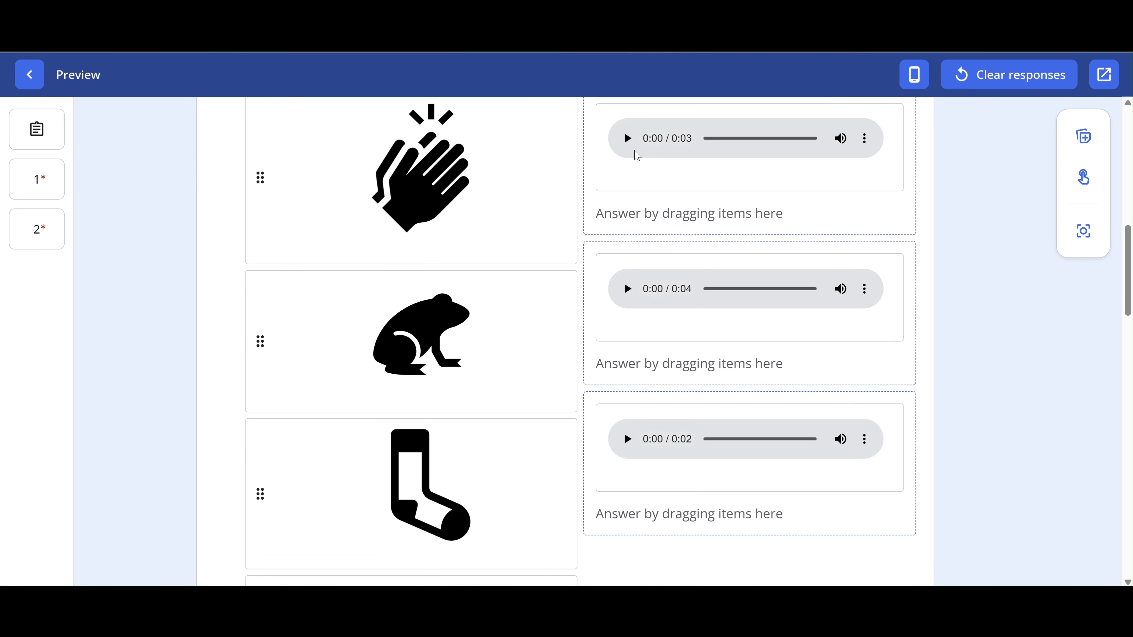
left_click(627, 138)
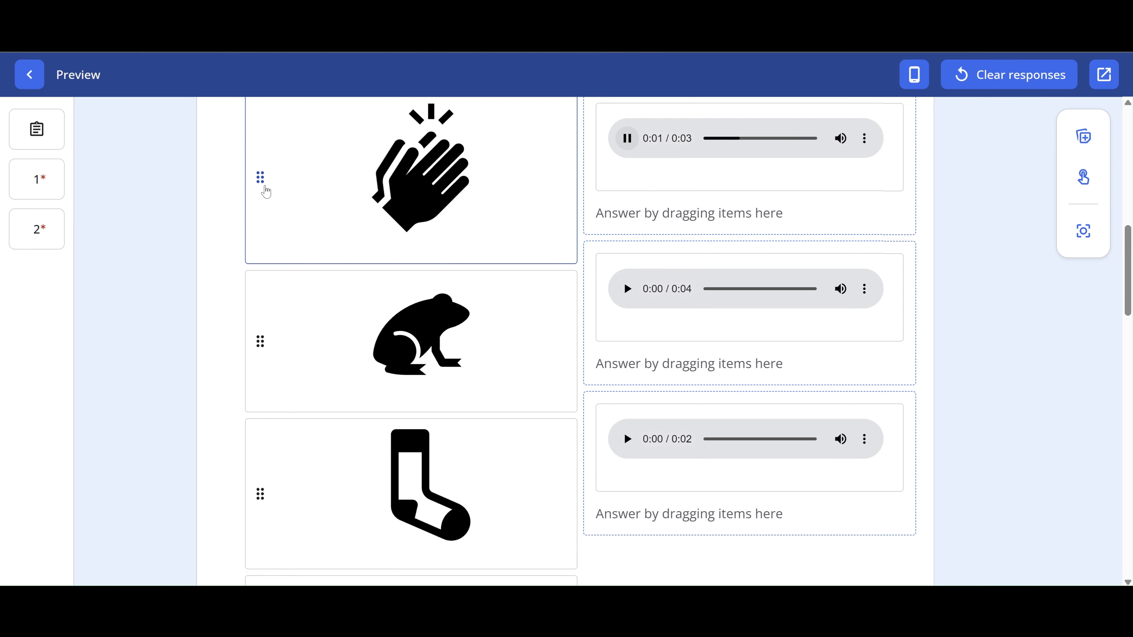
left_click(265, 188)
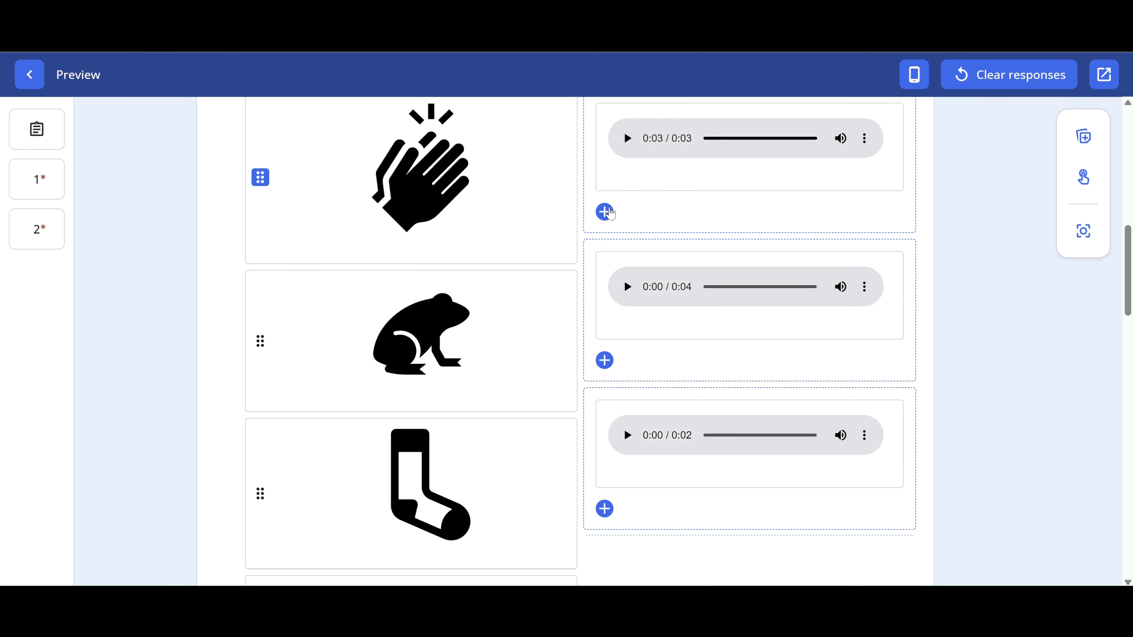
left_click(605, 212)
- Sort the tag, frog and shell pictures into the audio answer boxes
left_click(259, 473)
scroll(259, 513, "down", 4)
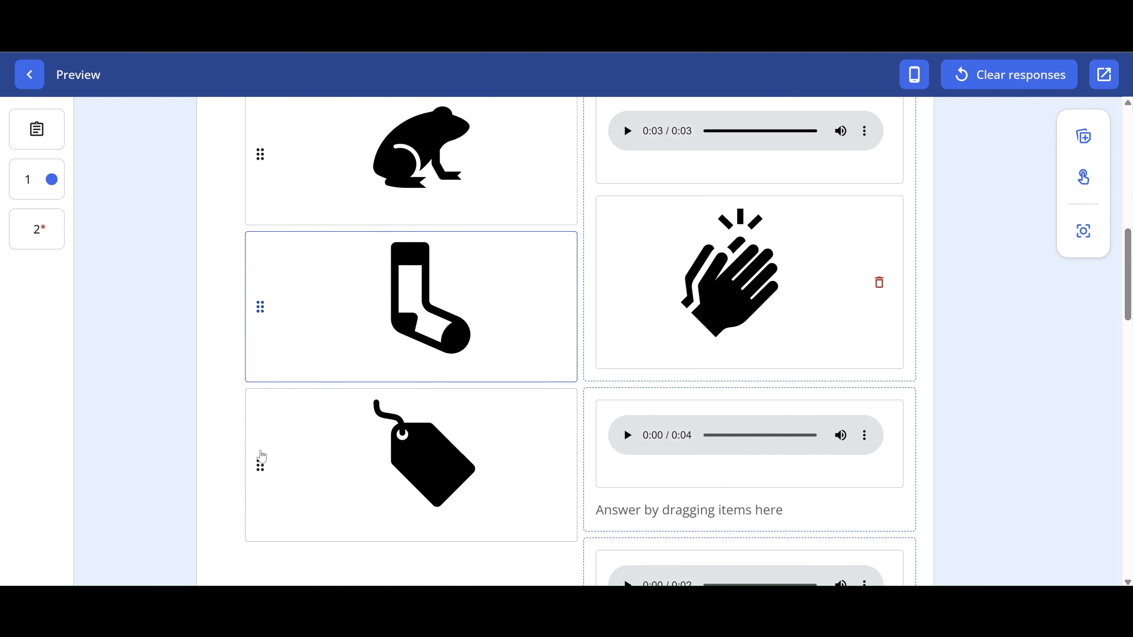
left_click(262, 456)
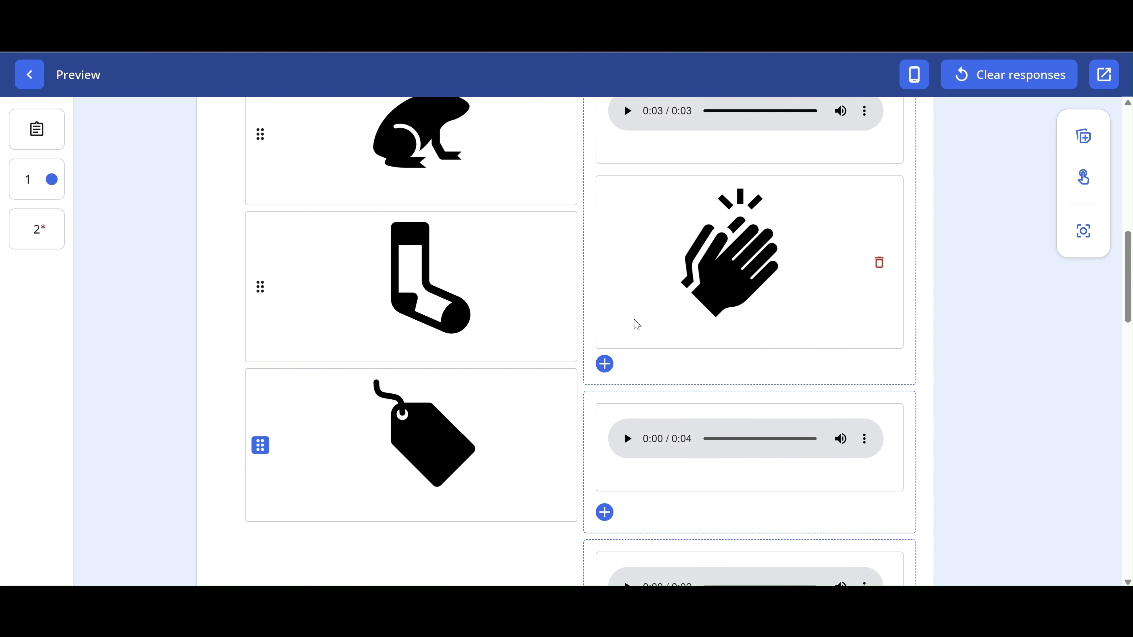
left_click(605, 364)
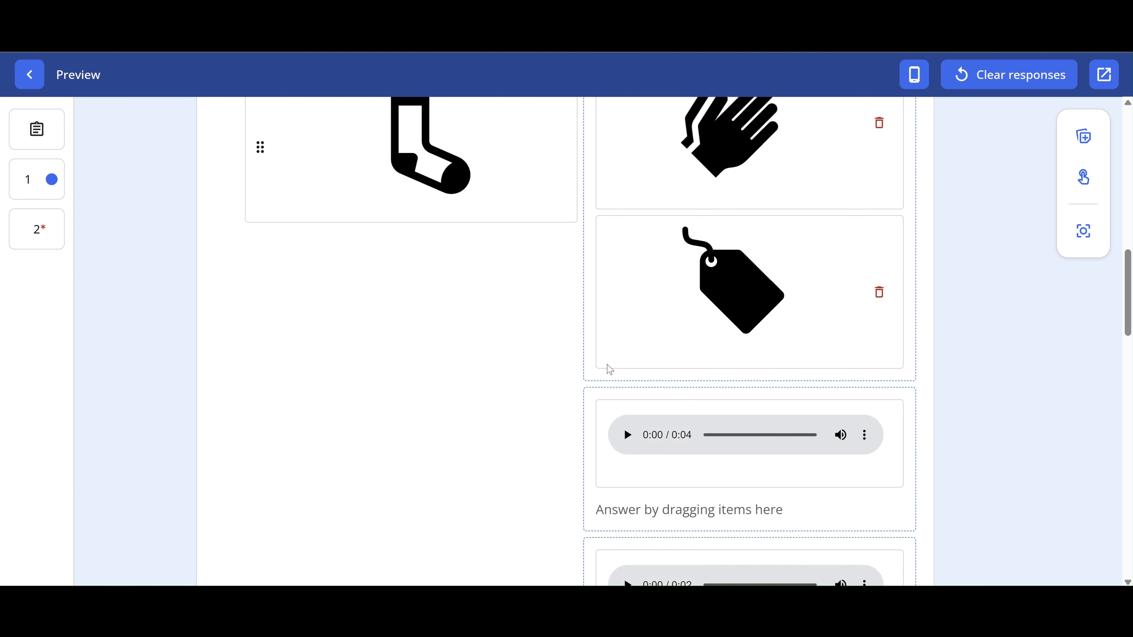
scroll(607, 365, "down", 5)
scroll(610, 369, "up", 8)
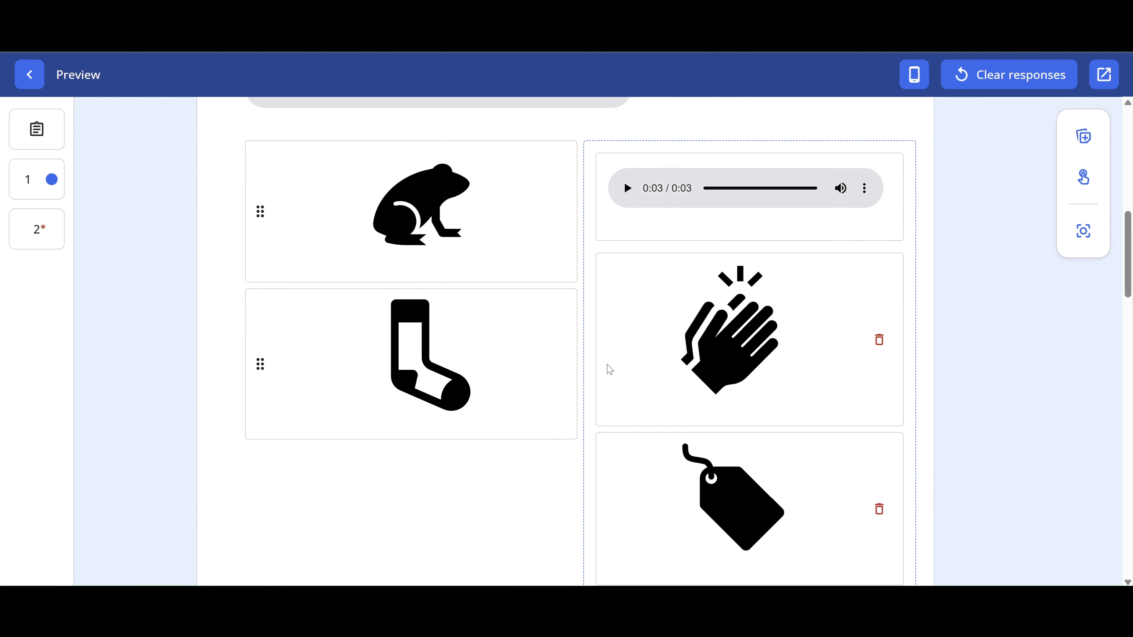
left_click(260, 211)
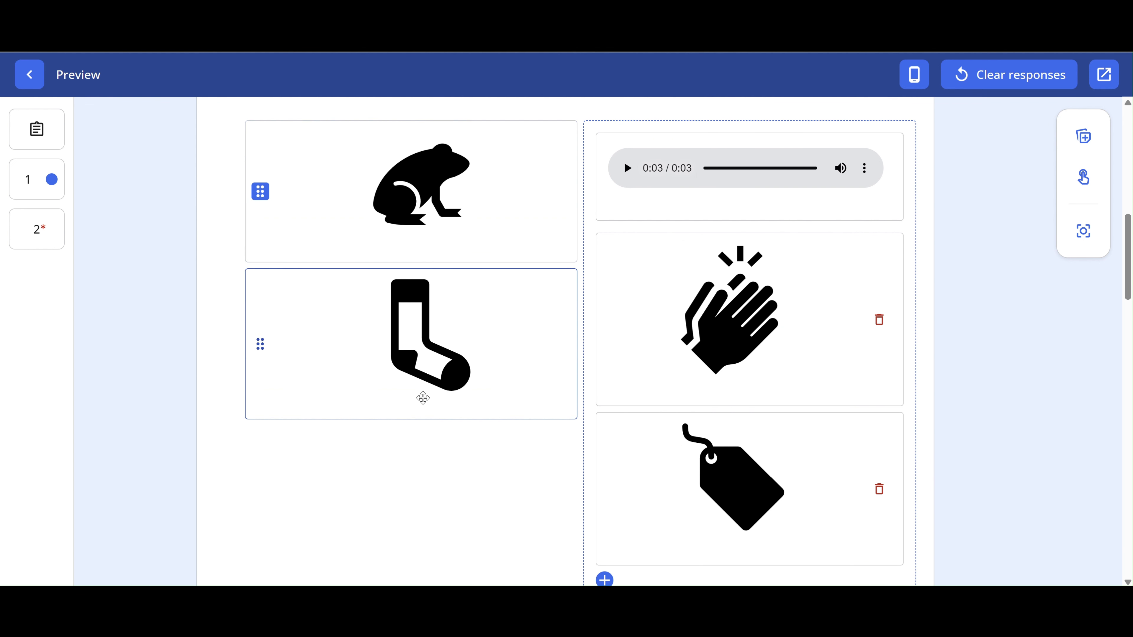
scroll(424, 399, "down", 8)
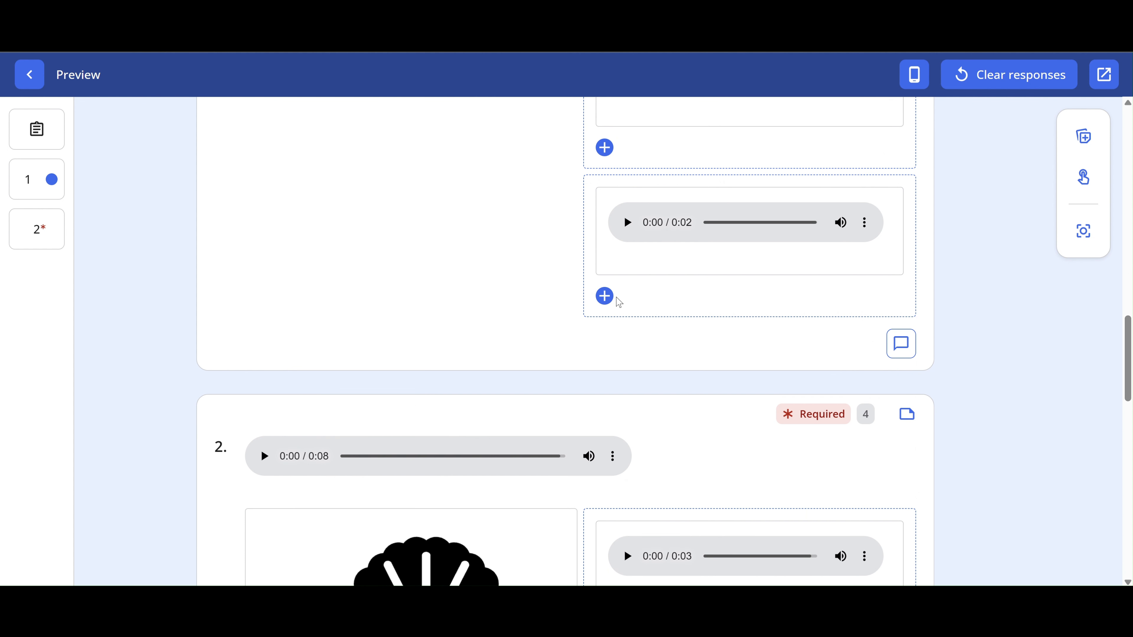
left_click(604, 296)
scroll(469, 301, "down", 9)
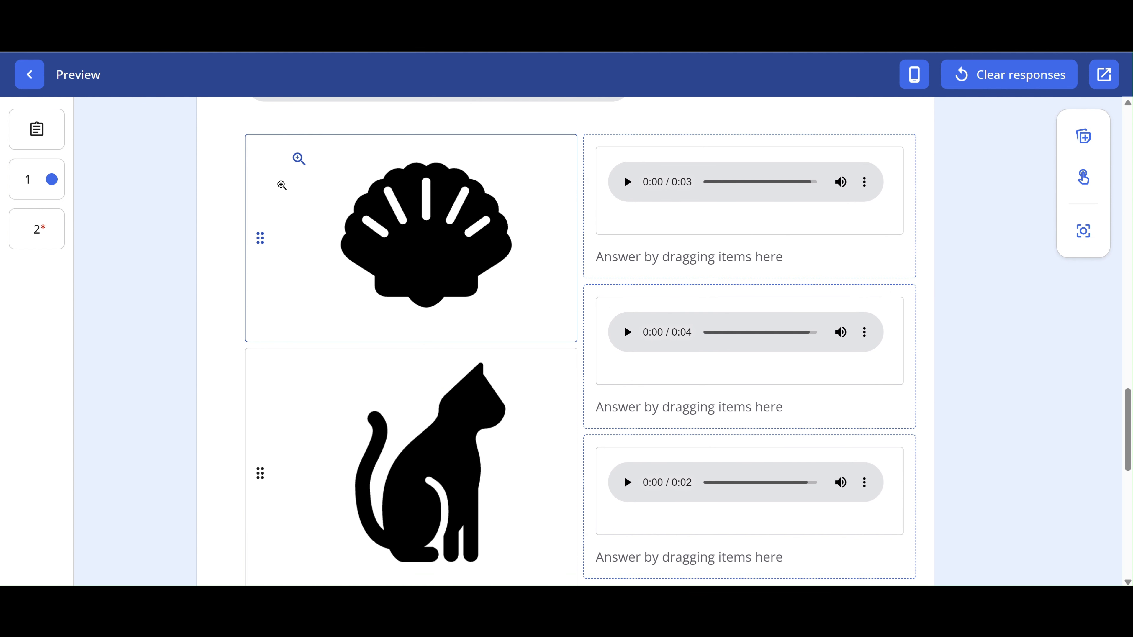
scroll(284, 182, "up", 1)
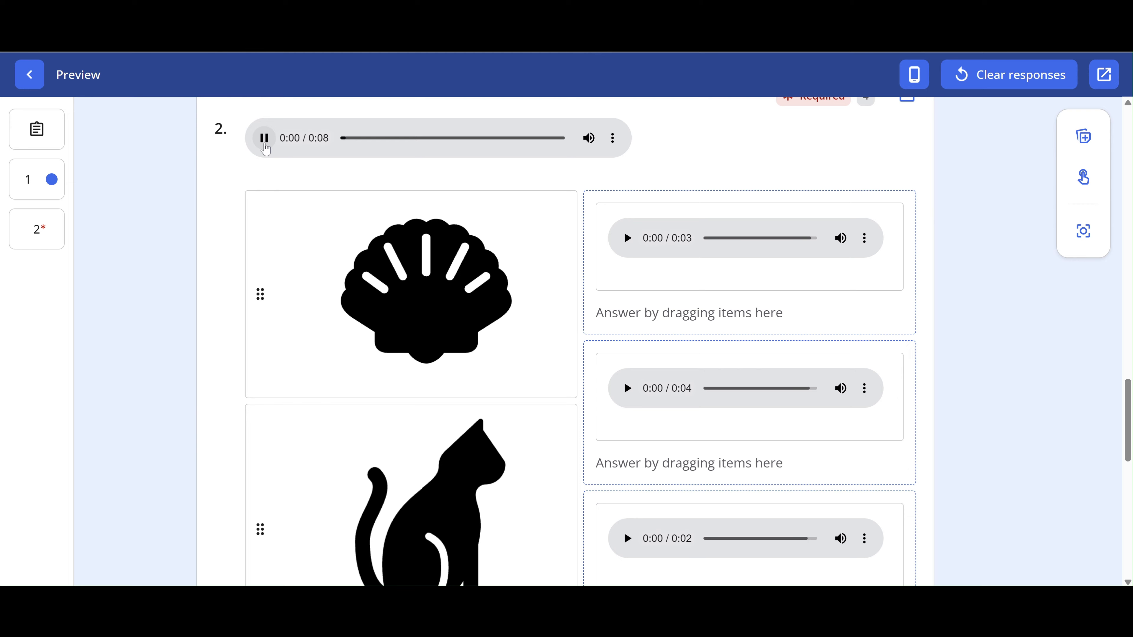
scroll(288, 335, "down", 2)
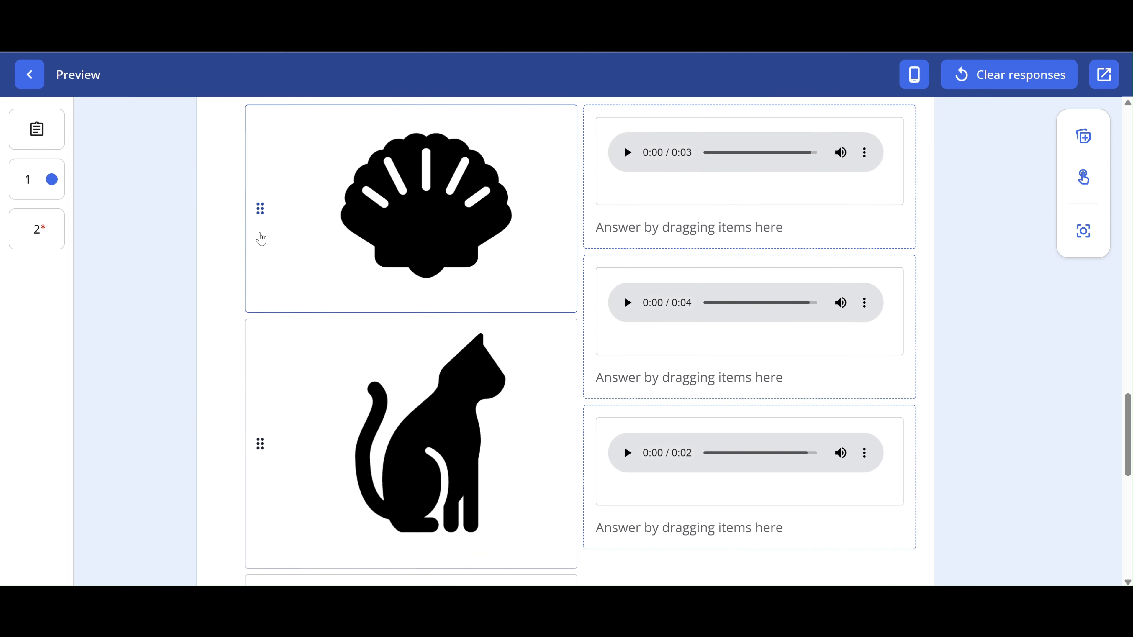
left_click_drag(269, 219, 561, 320)
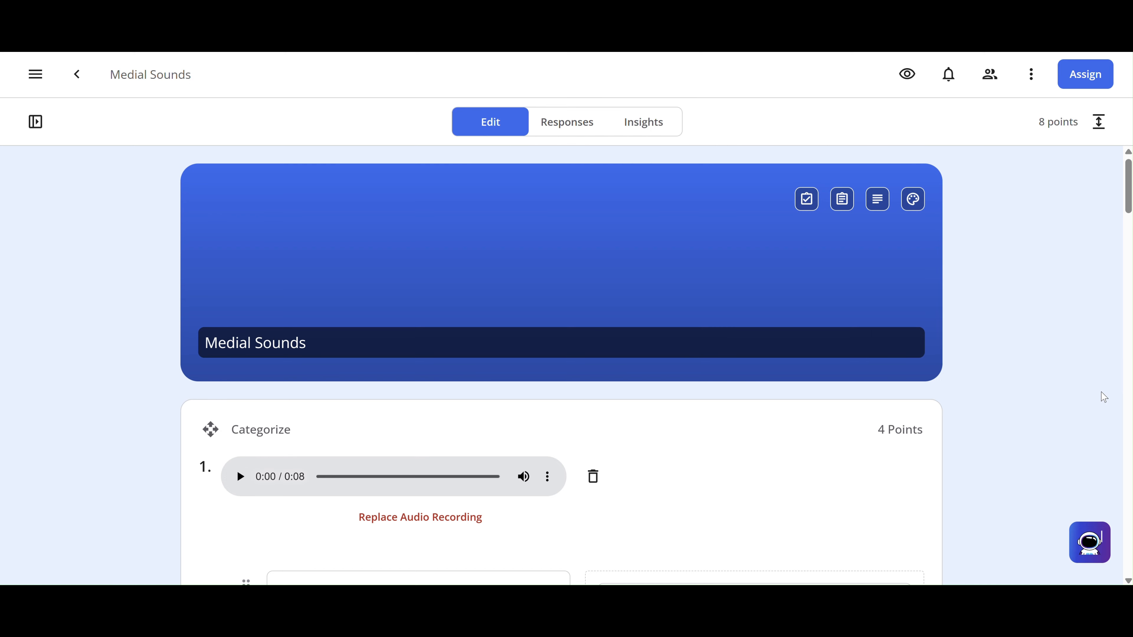
- Add a Match Table Grid item as question 3 below the Categorize questions
scroll(1026, 404, "down", 10)
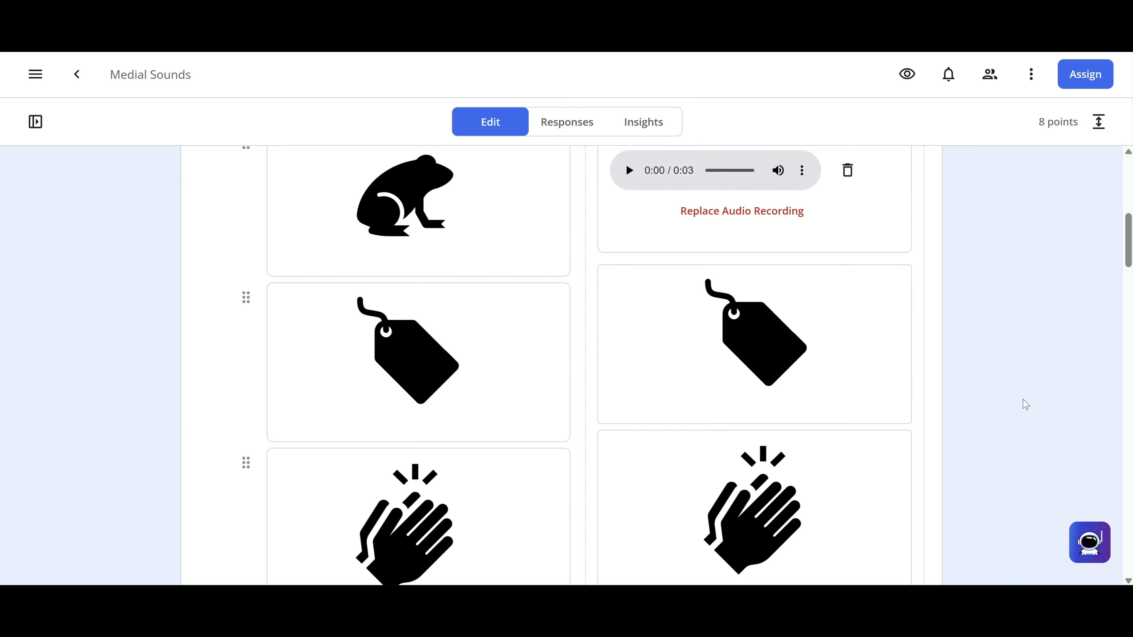
scroll(1026, 404, "down", 10)
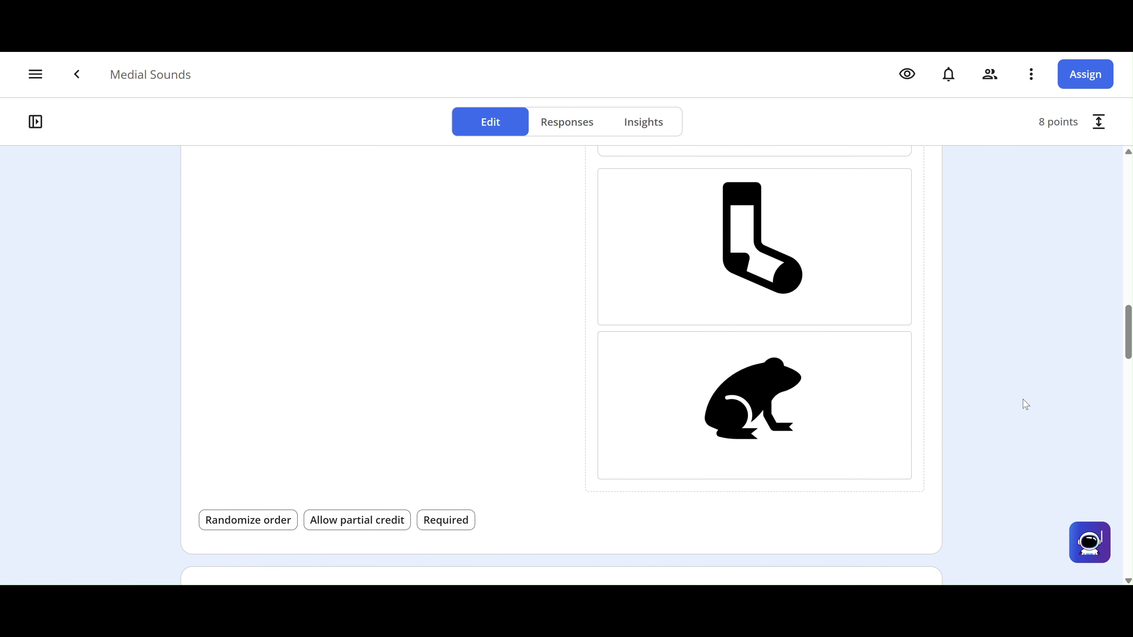
scroll(1026, 404, "down", 10)
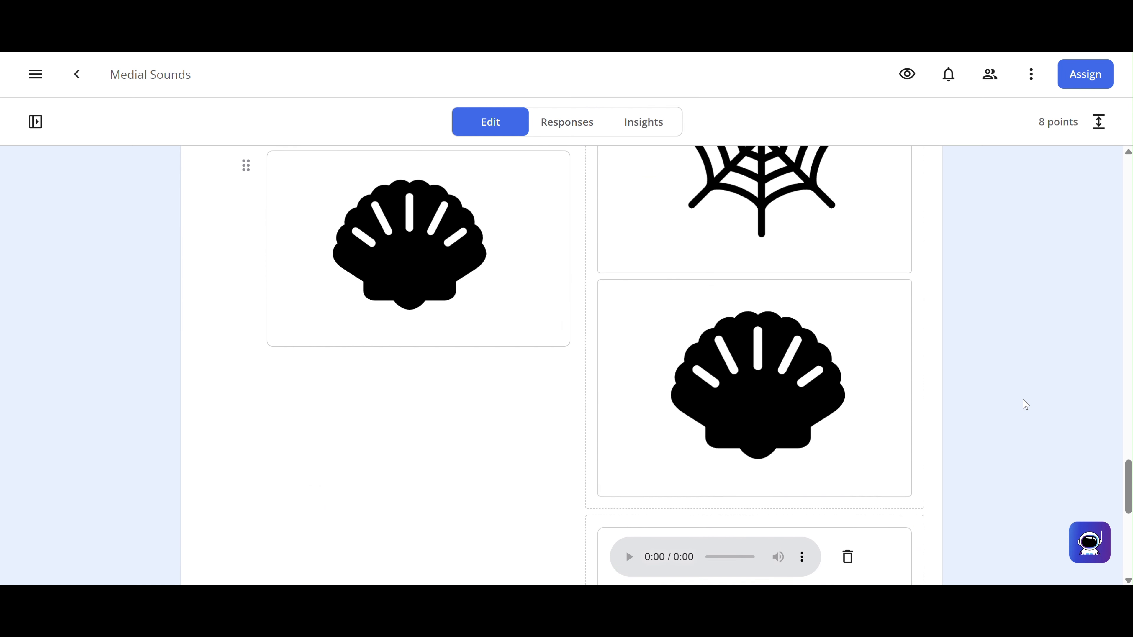
scroll(1025, 405, "down", 3)
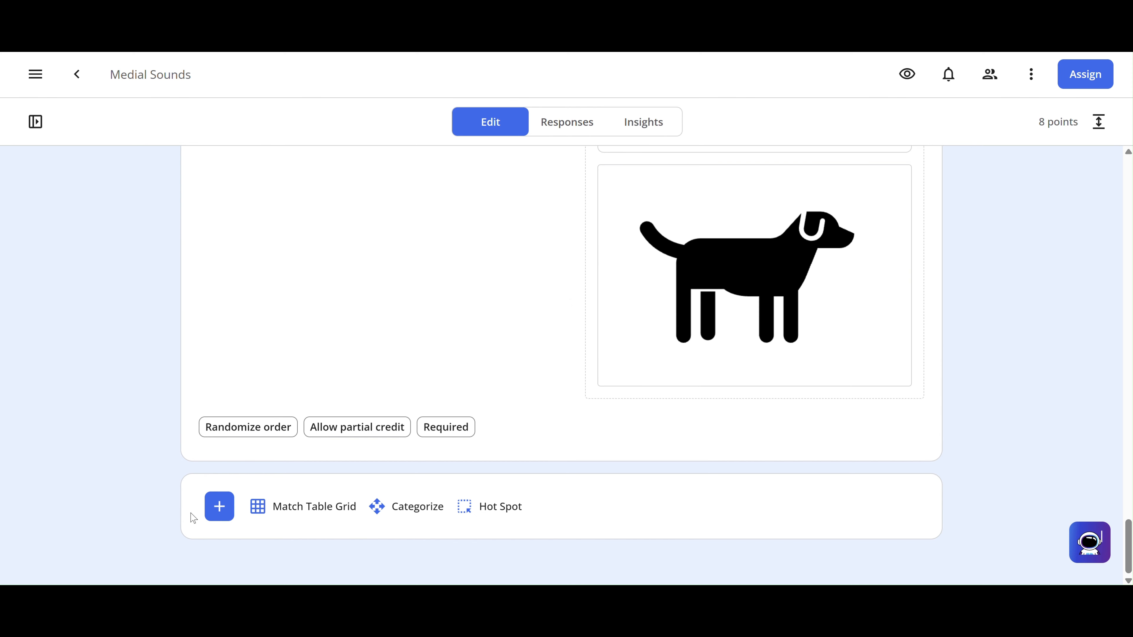
left_click(219, 506)
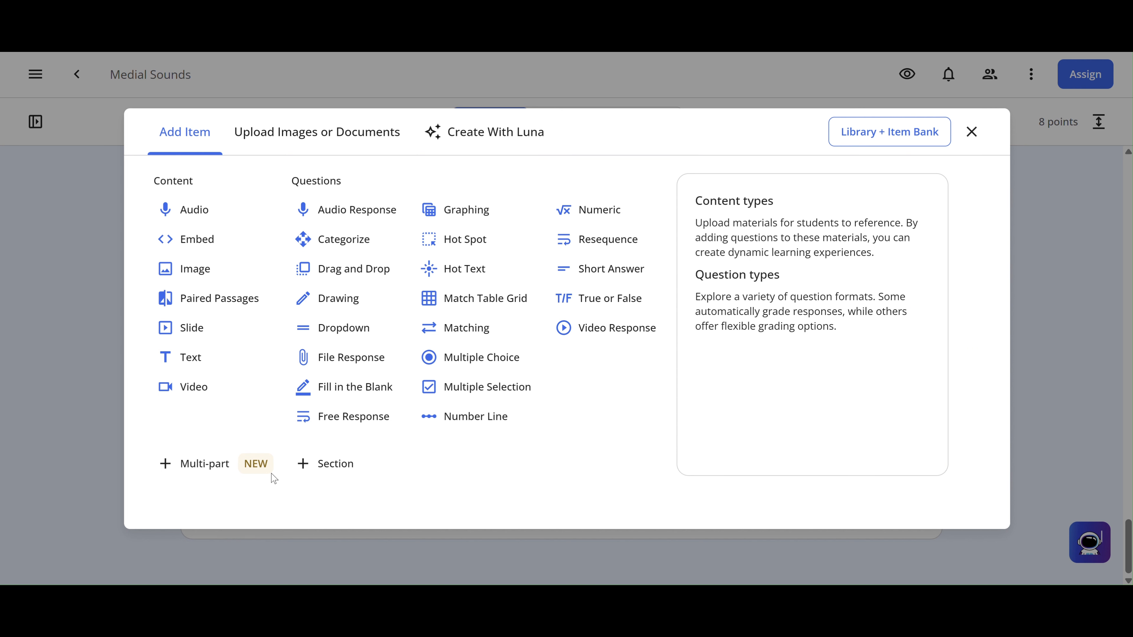
left_click(455, 305)
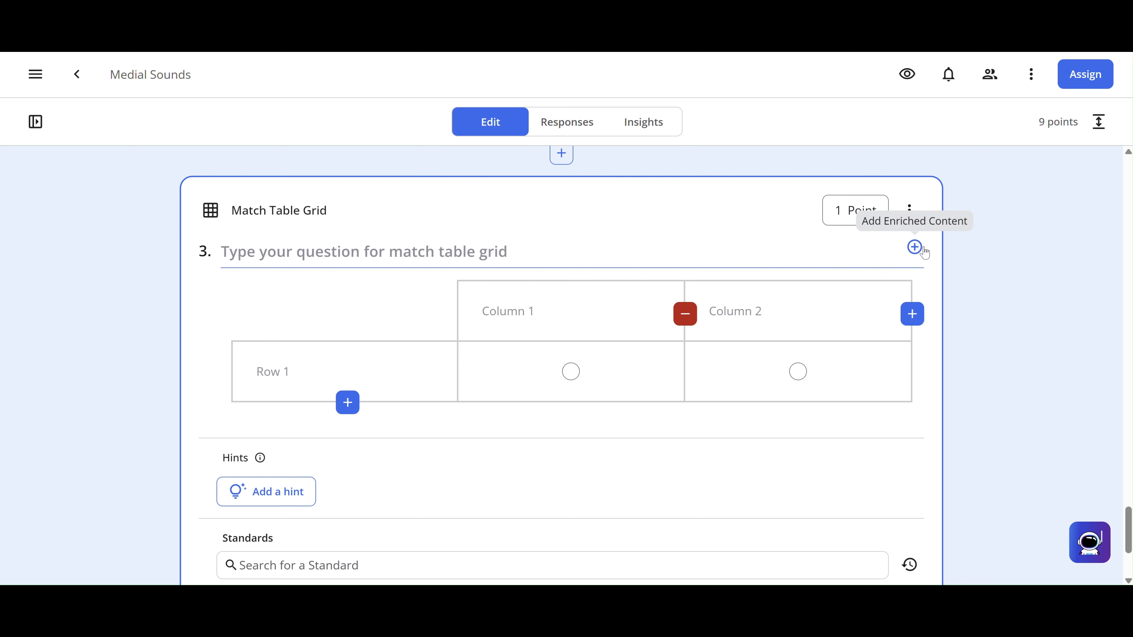
- Record a 6-second audio prompt for question 3 and add a third grid column
left_click(913, 248)
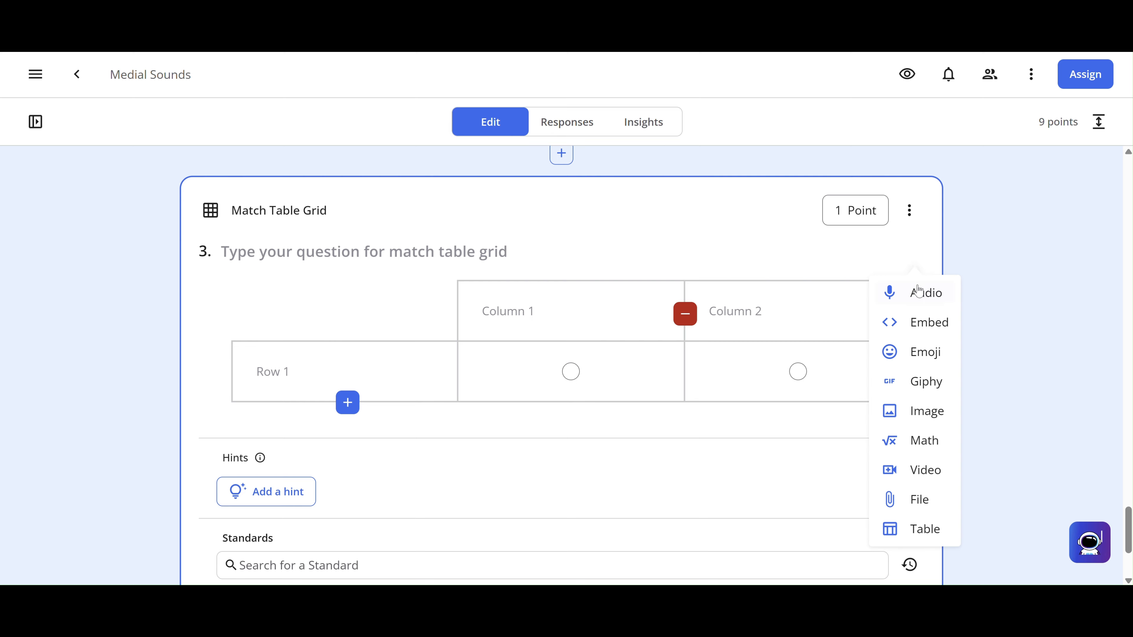
left_click(918, 294)
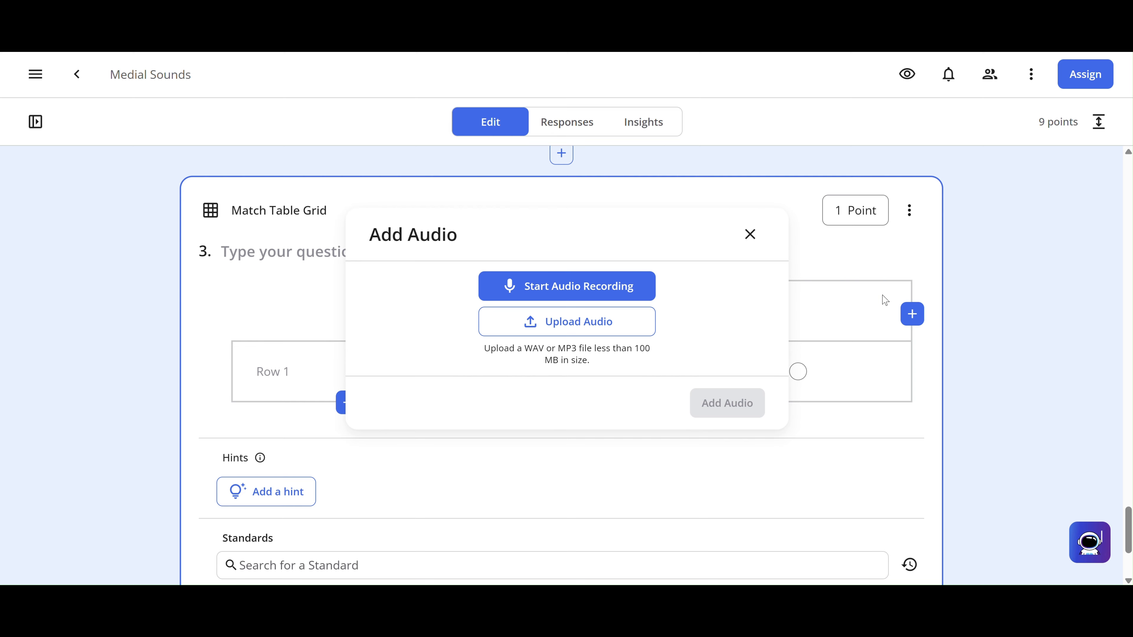
left_click(572, 286)
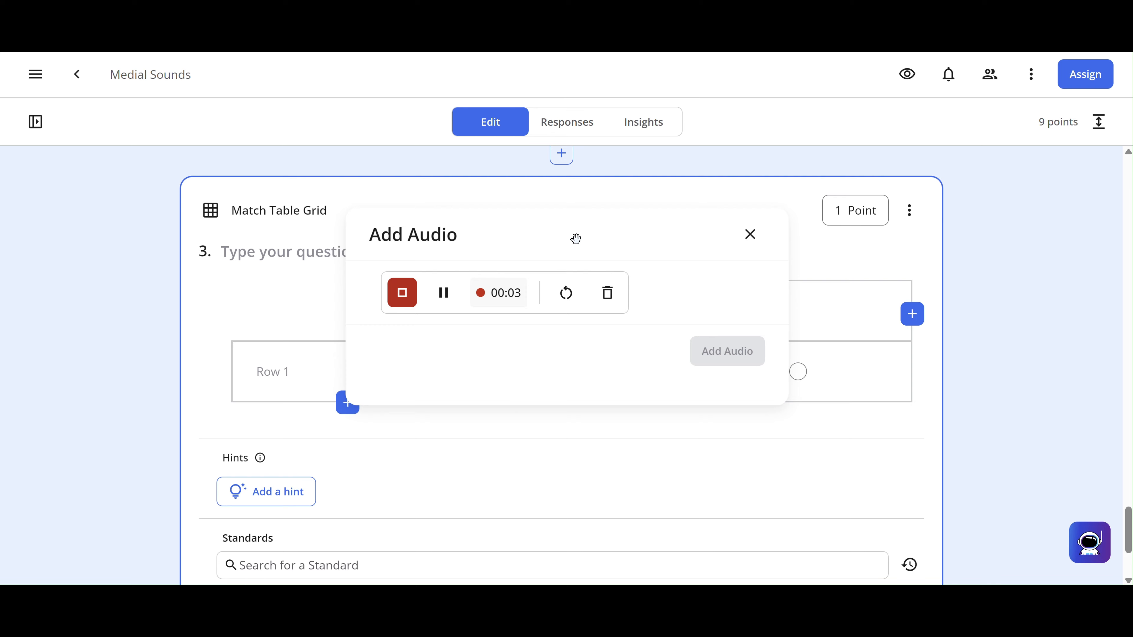
left_click(401, 292)
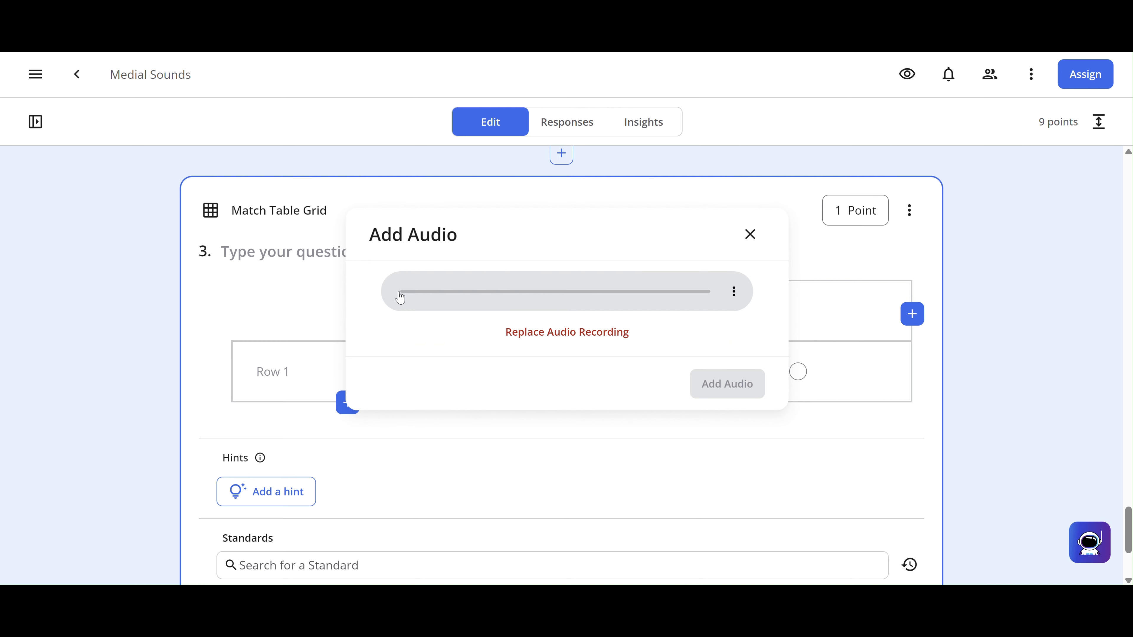
left_click(751, 383)
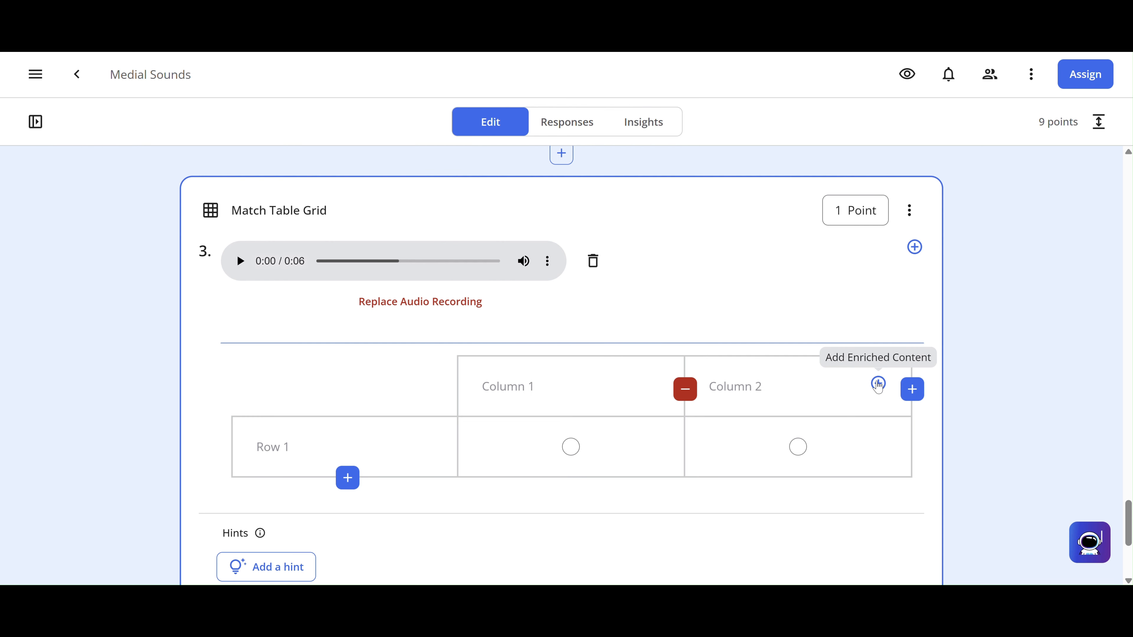
left_click(913, 392)
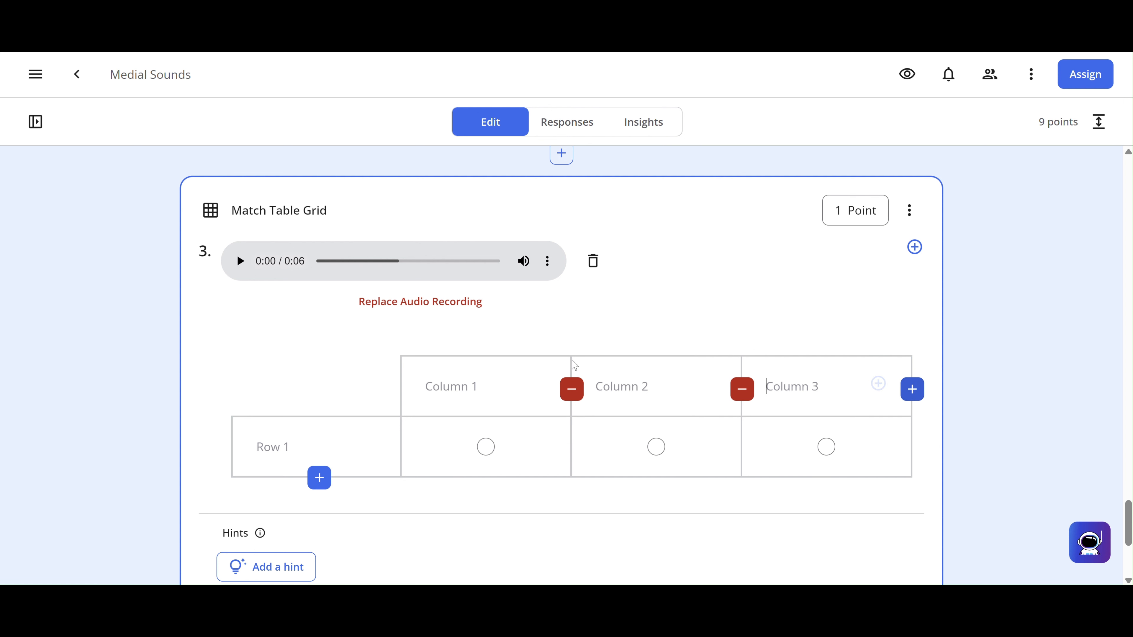
left_click(539, 384)
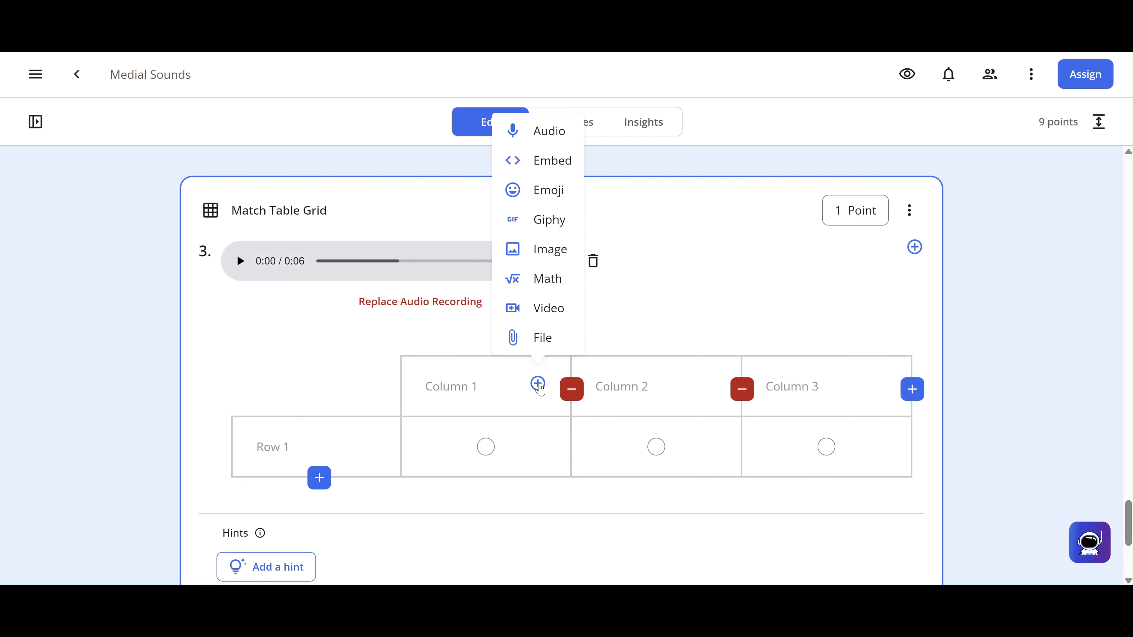